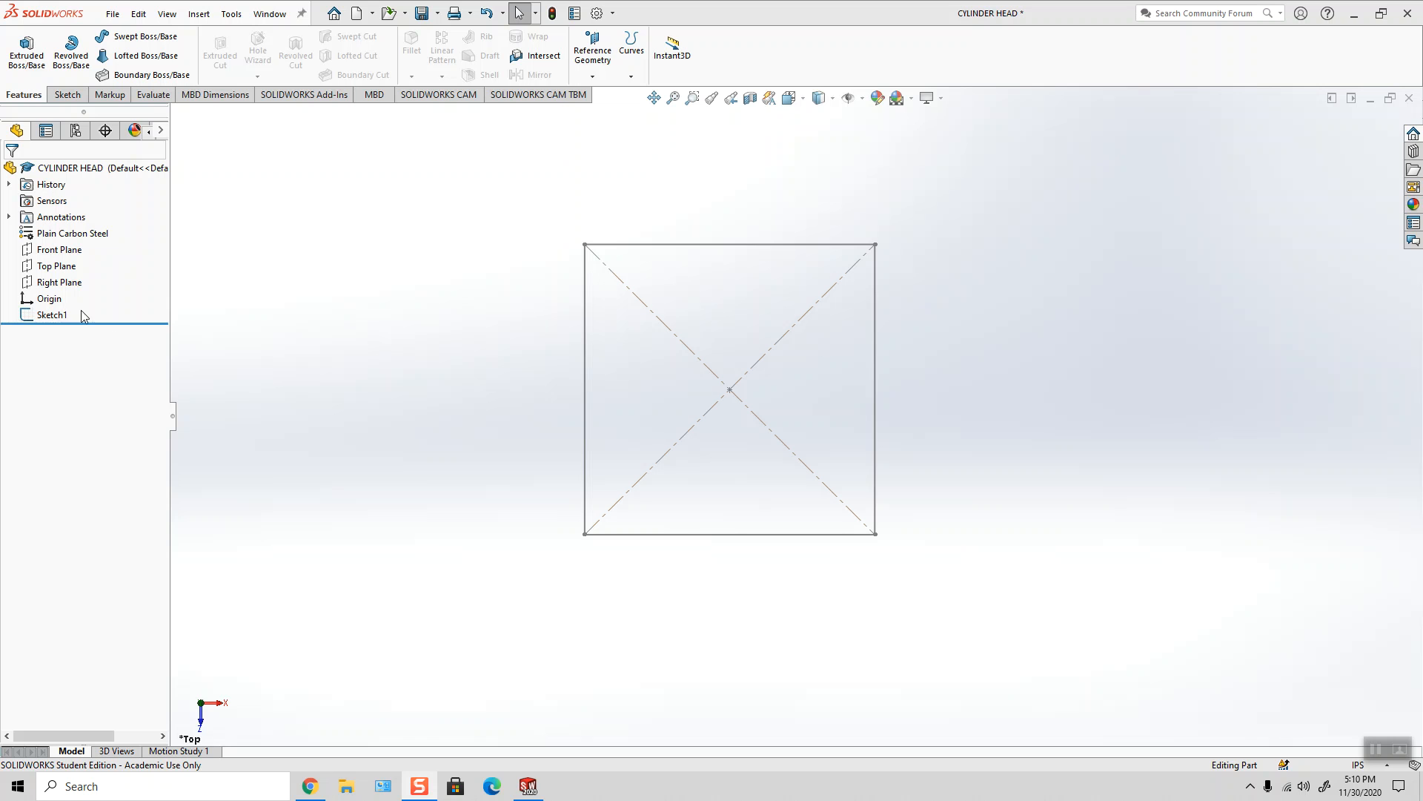
- Open the square base sketch to check its width dimension in isometric view, and exit the sketch
{"action": "right_click", "coordinate": [63, 314]}
{"action": "left_click", "coordinate": [117, 261]}
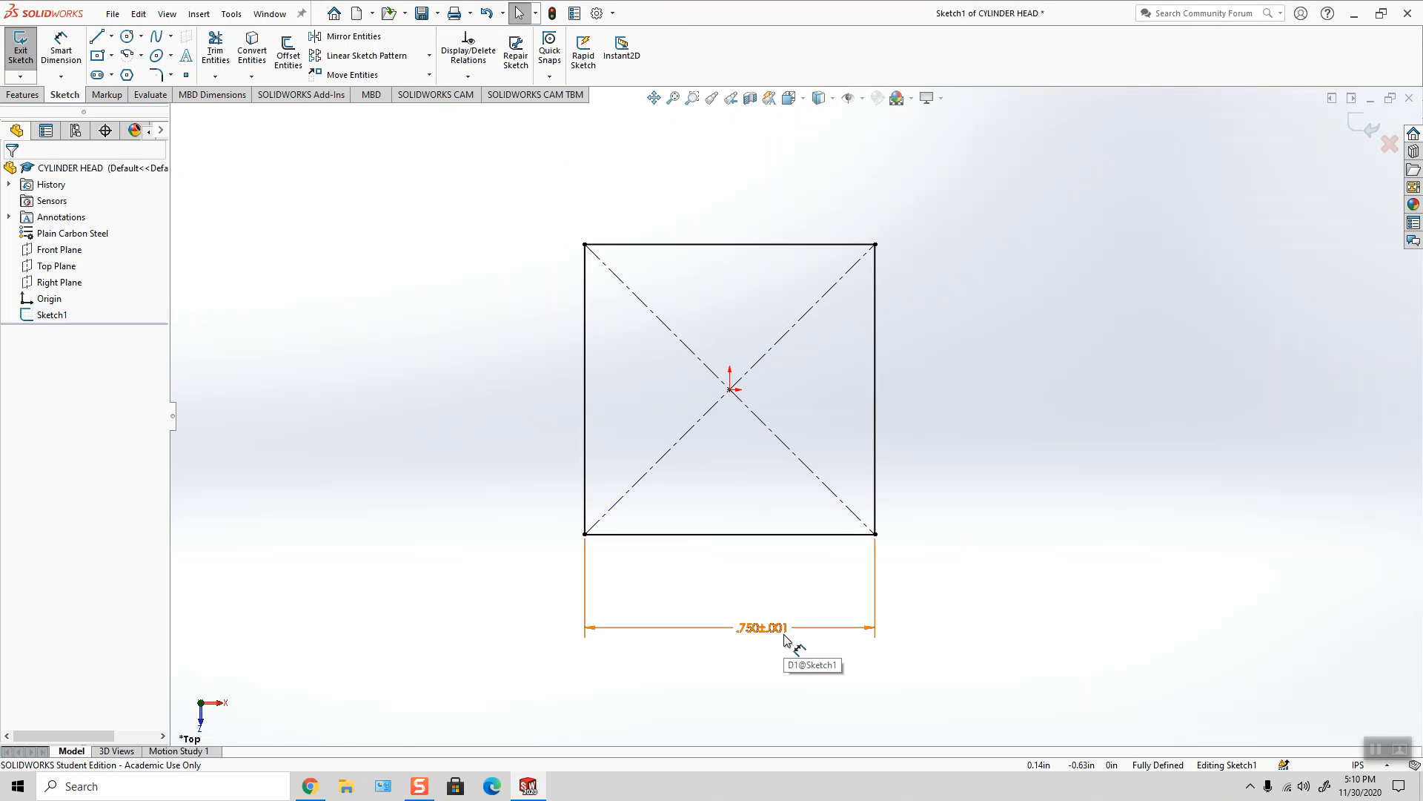
{"action": "left_click", "coordinate": [818, 98]}
{"action": "left_click", "coordinate": [864, 178]}
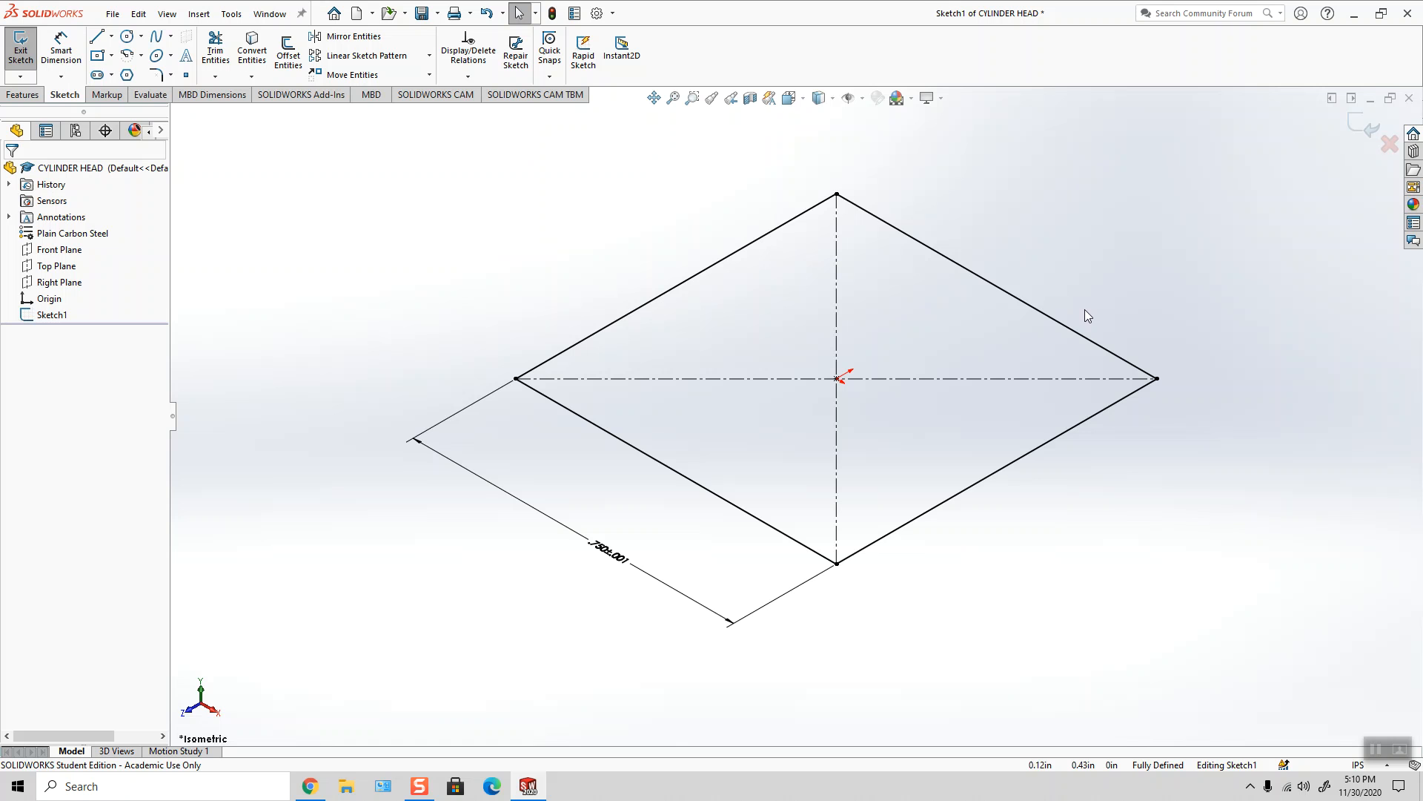
{"action": "left_click", "coordinate": [1364, 126]}
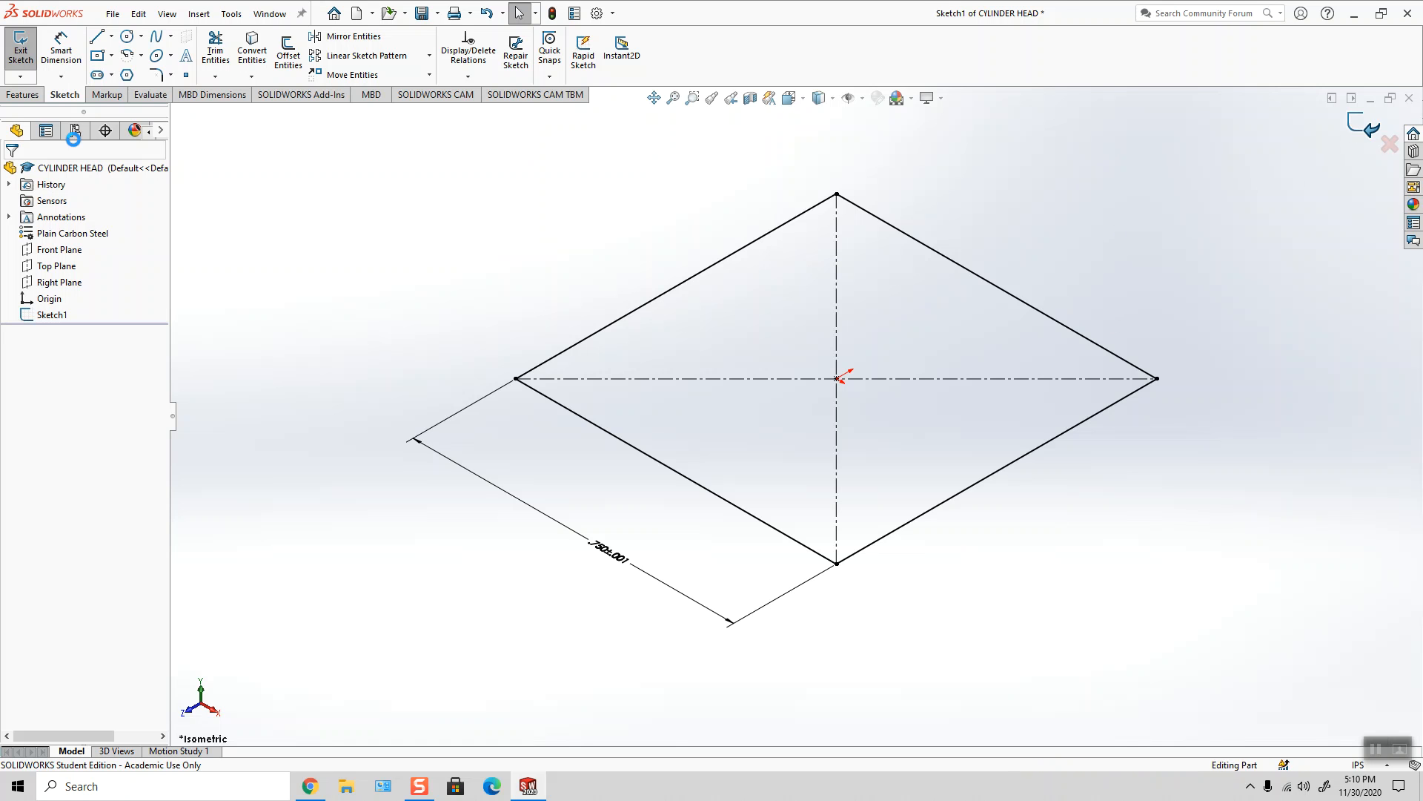
- Extrude the square sketch as a blind boss with a depth of 0.154 in
{"action": "left_click", "coordinate": [34, 65]}
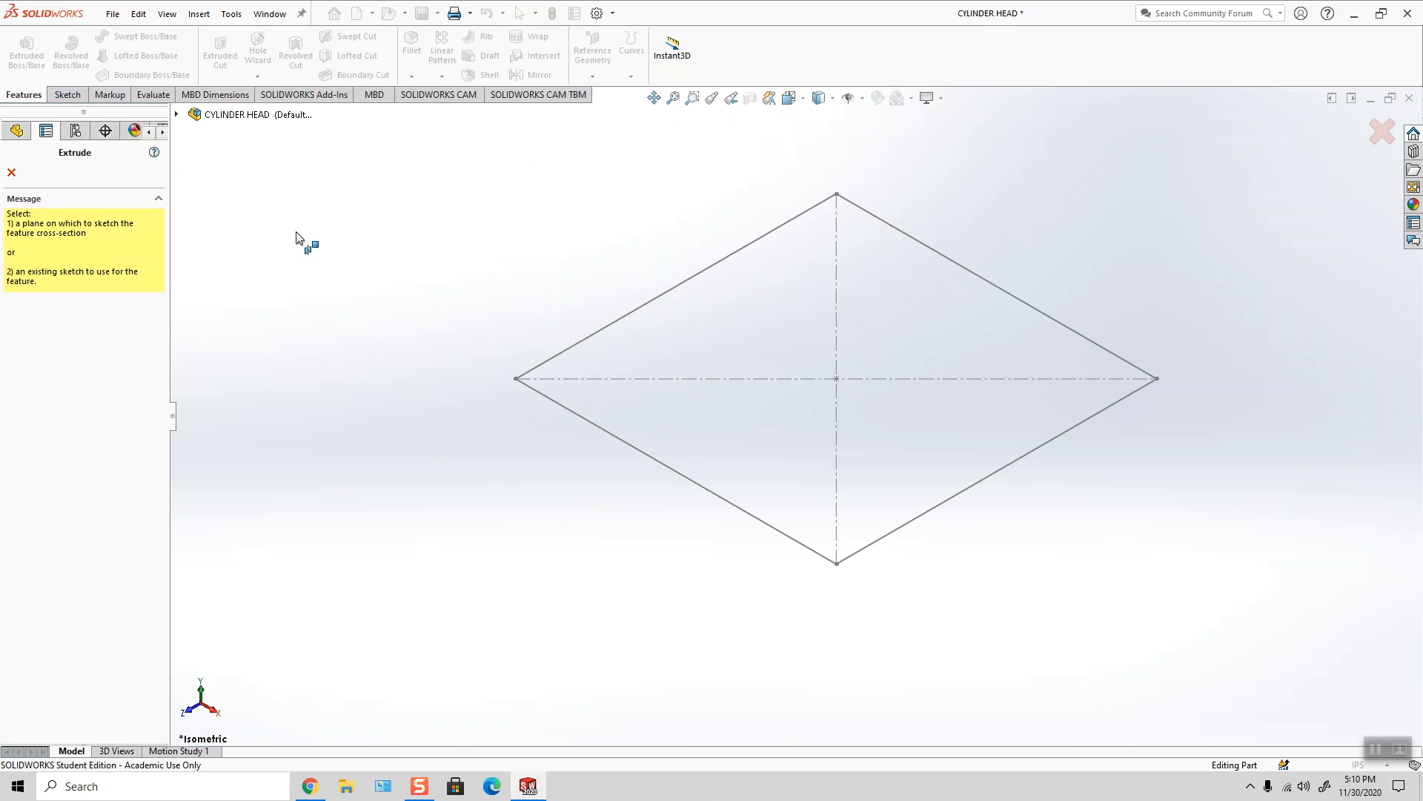
{"action": "left_click", "coordinate": [176, 114]}
{"action": "left_click", "coordinate": [237, 262]}
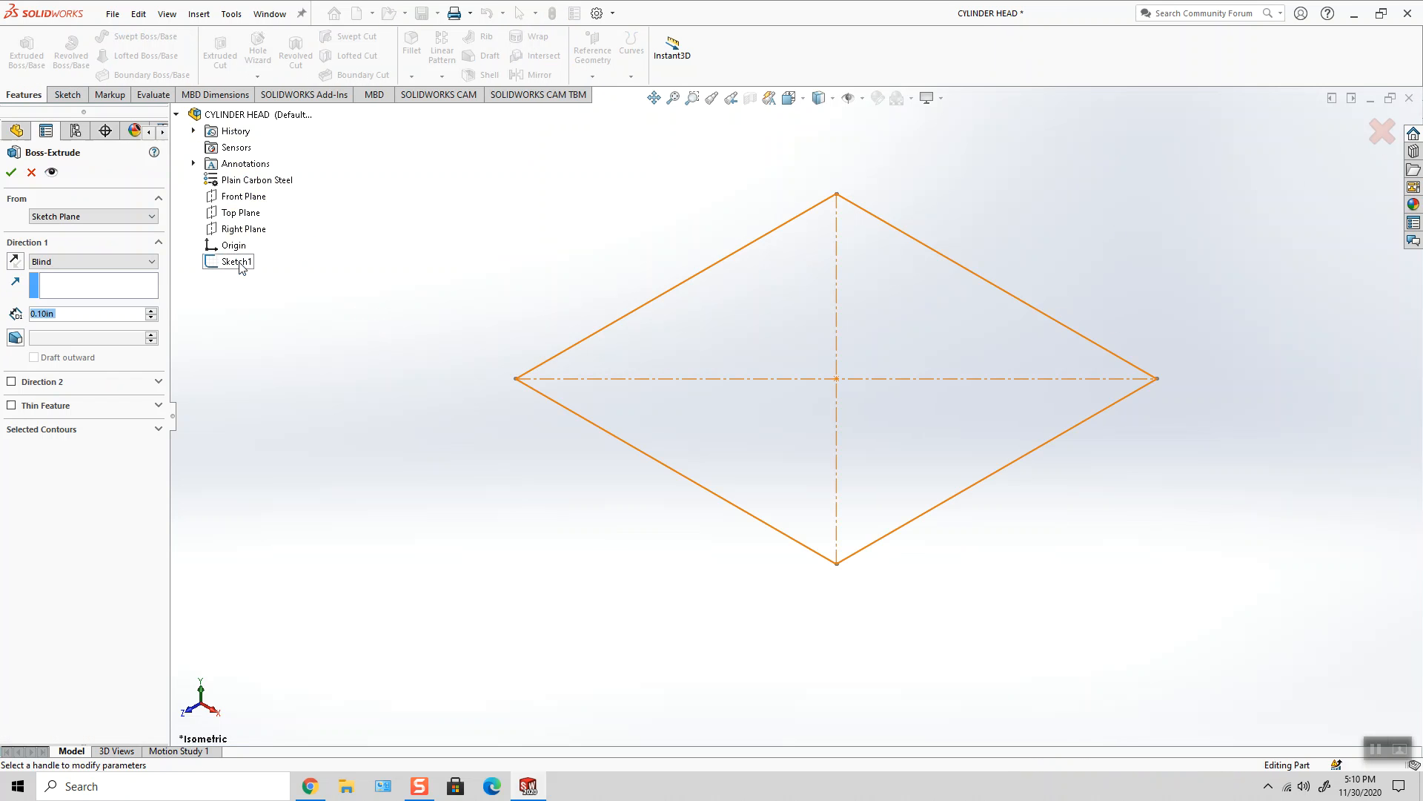
{"action": "type", "text": "0.154"}
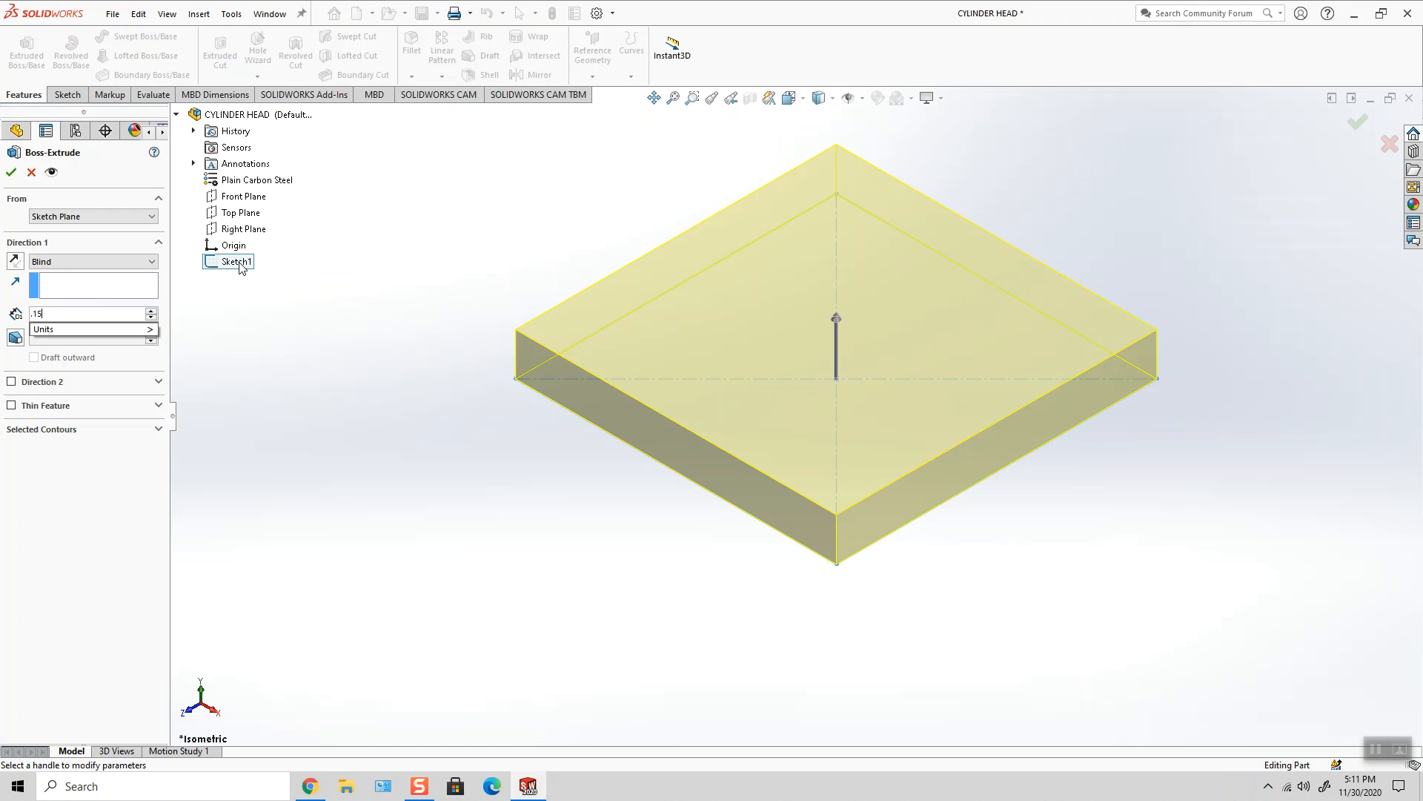
{"action": "key", "text": "Return"}
{"action": "left_click", "coordinate": [11, 172]}
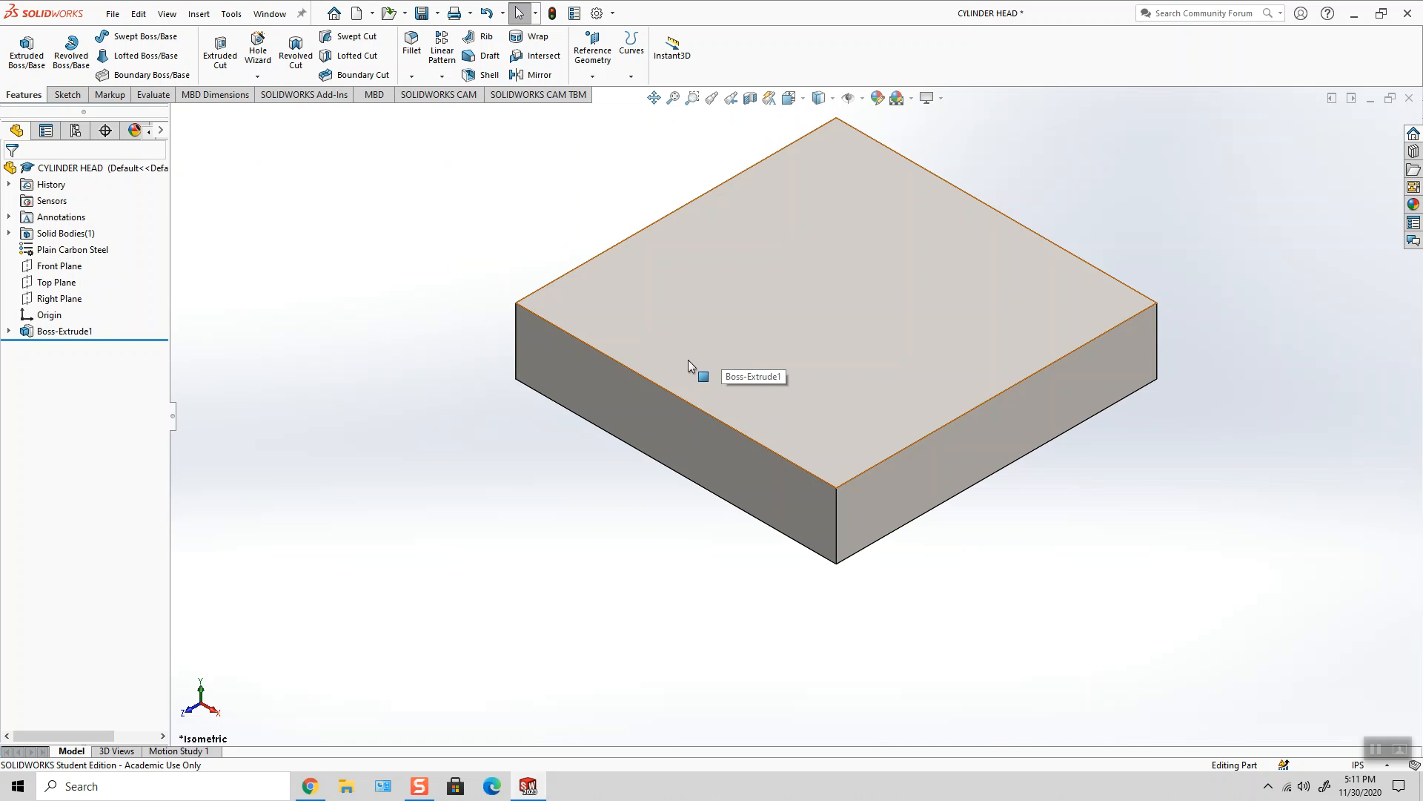
- Sketch a circle with a radius of about 0.21 in centred on the origin on the block's underside
{"action": "middle_click_drag", "start_coordinate": [688, 360], "coordinate": [746, 215]}
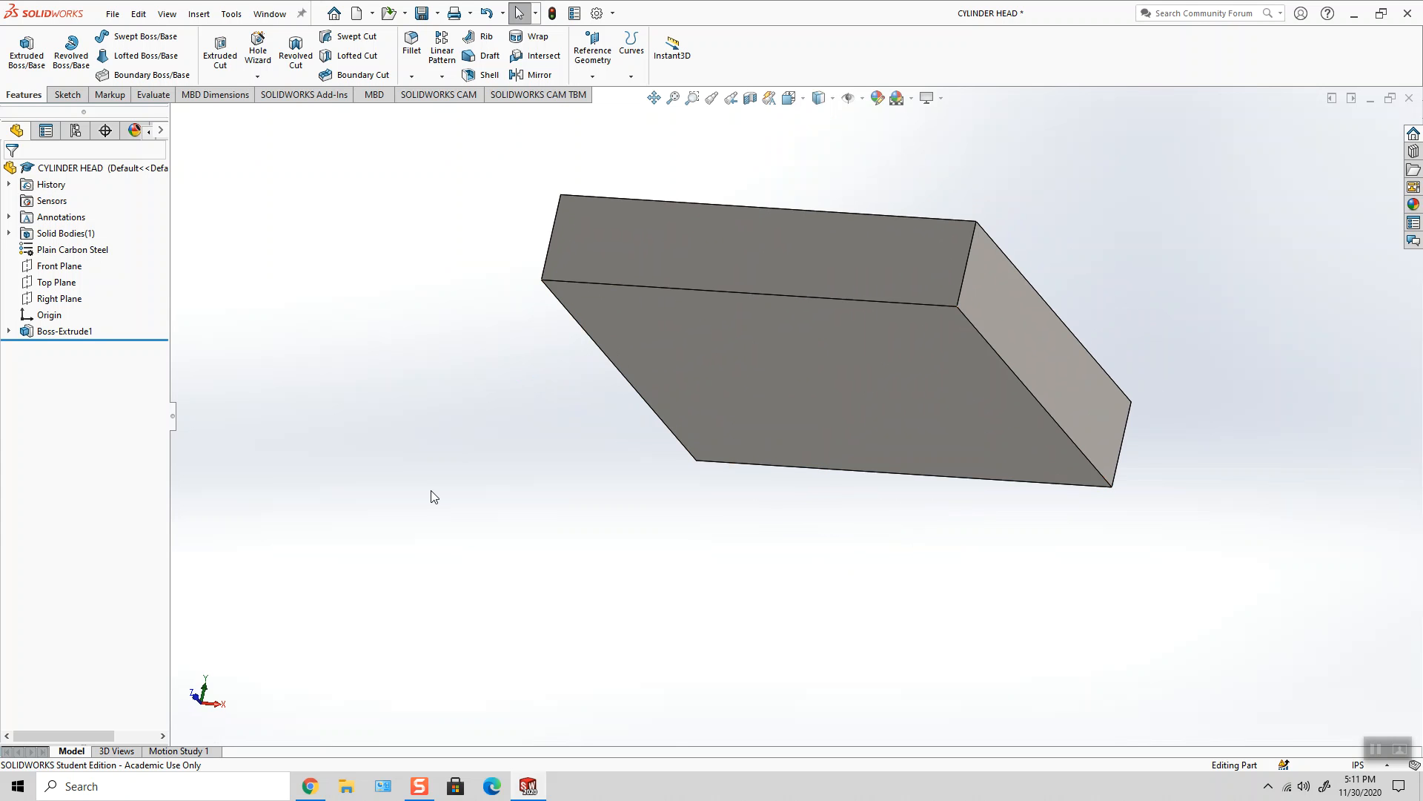
{"action": "right_click", "coordinate": [835, 367]}
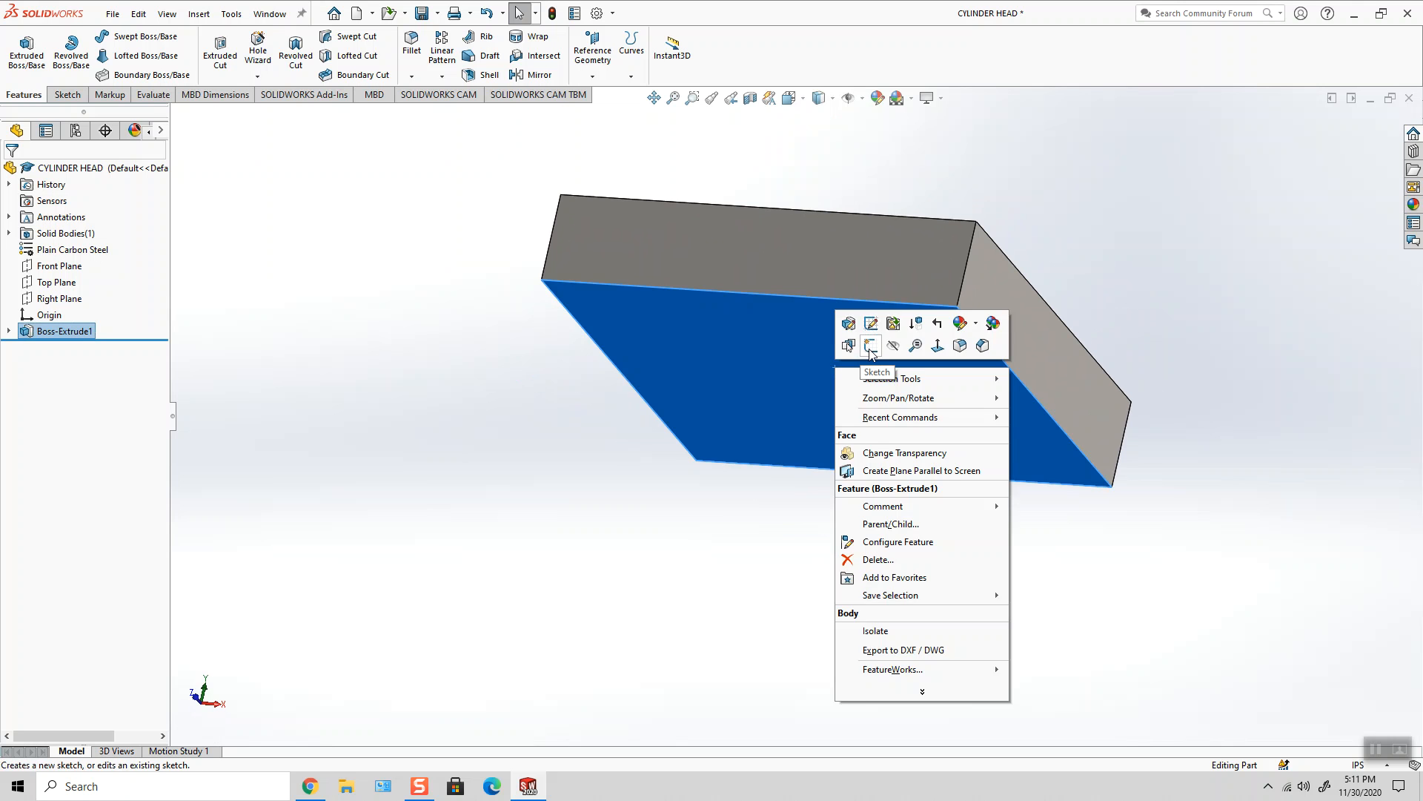
{"action": "left_click", "coordinate": [873, 357]}
{"action": "left_click", "coordinate": [128, 36]}
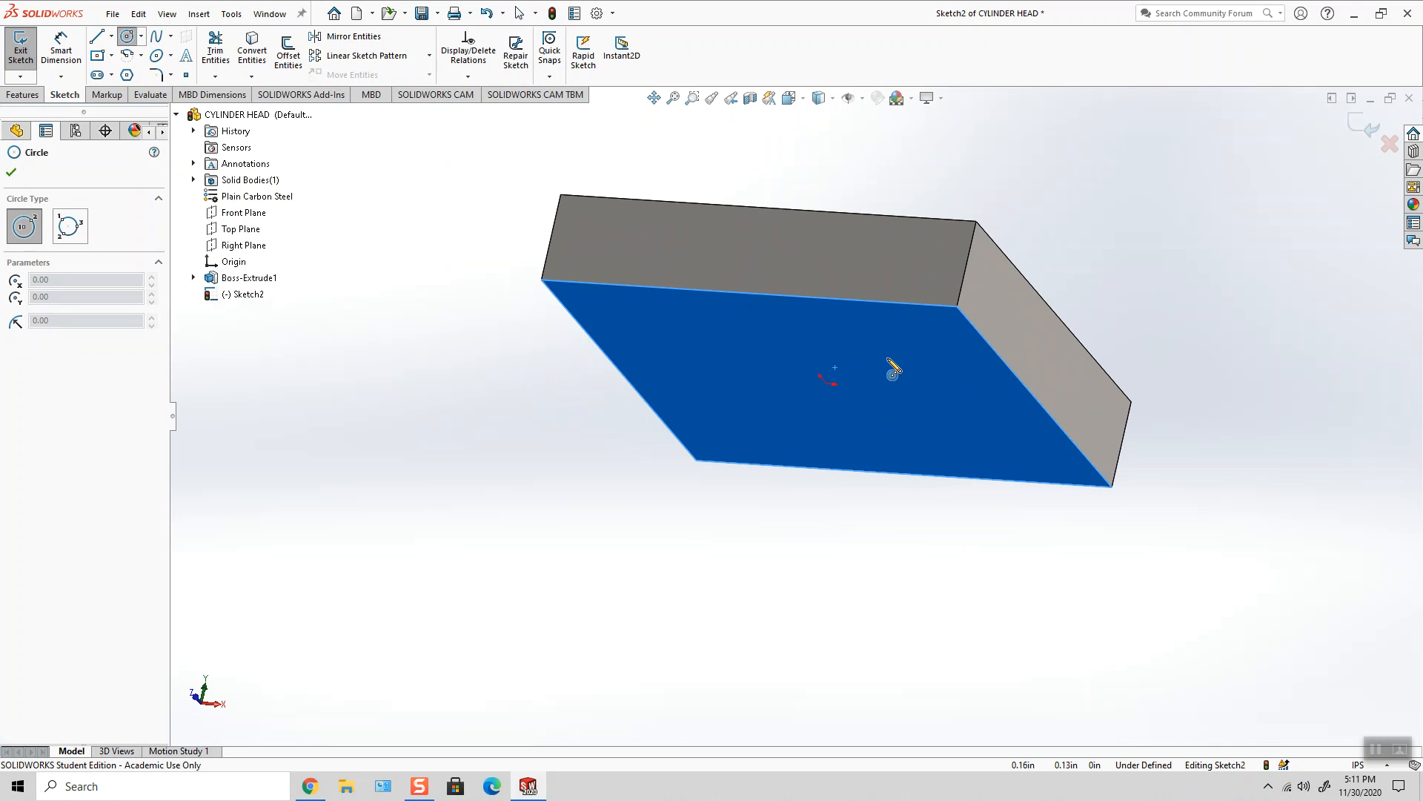
{"action": "left_click", "coordinate": [829, 384]}
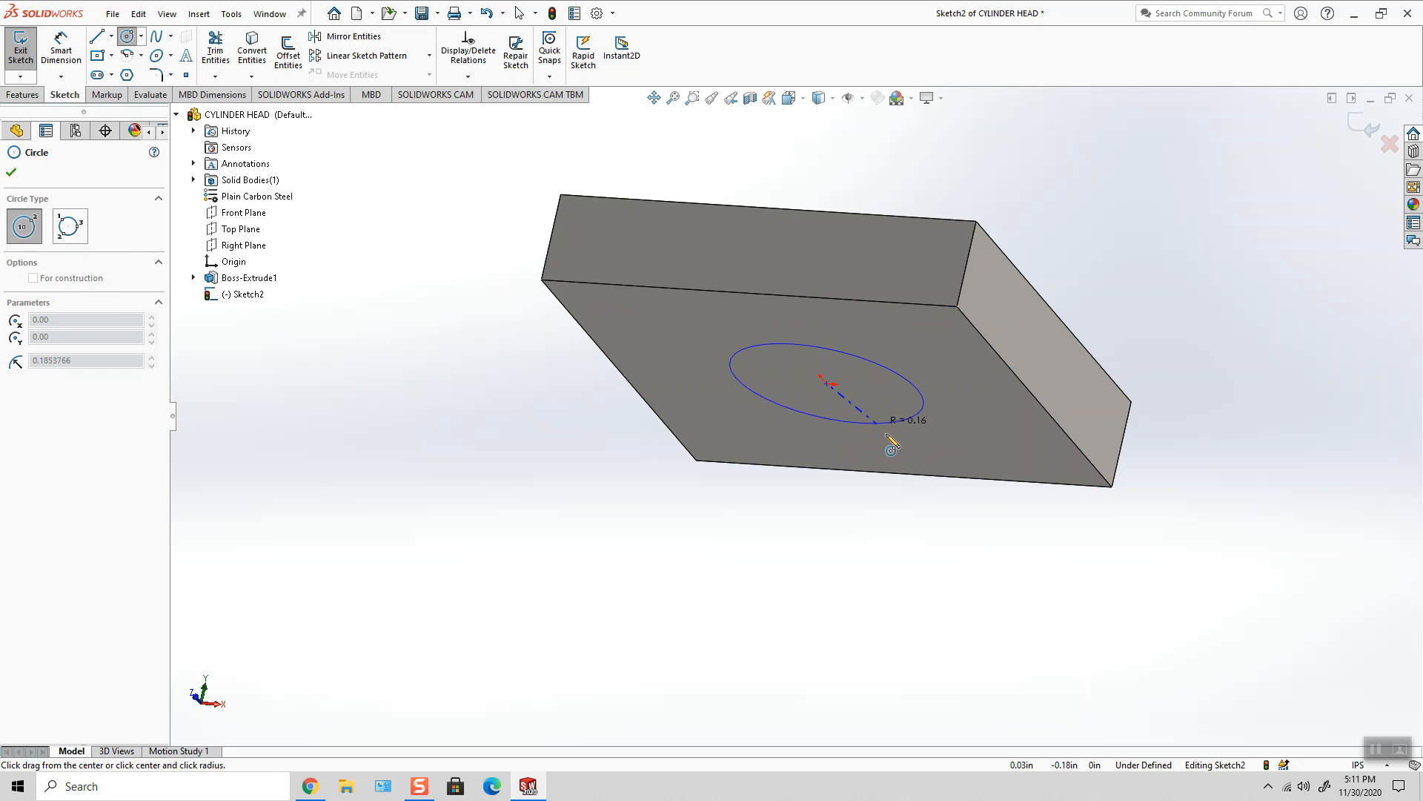
{"action": "left_click", "coordinate": [874, 433]}
- Dimension the circle's diameter as 0.6 in and finish the sketch
{"action": "left_click", "coordinate": [60, 50]}
{"action": "left_click", "coordinate": [943, 390]}
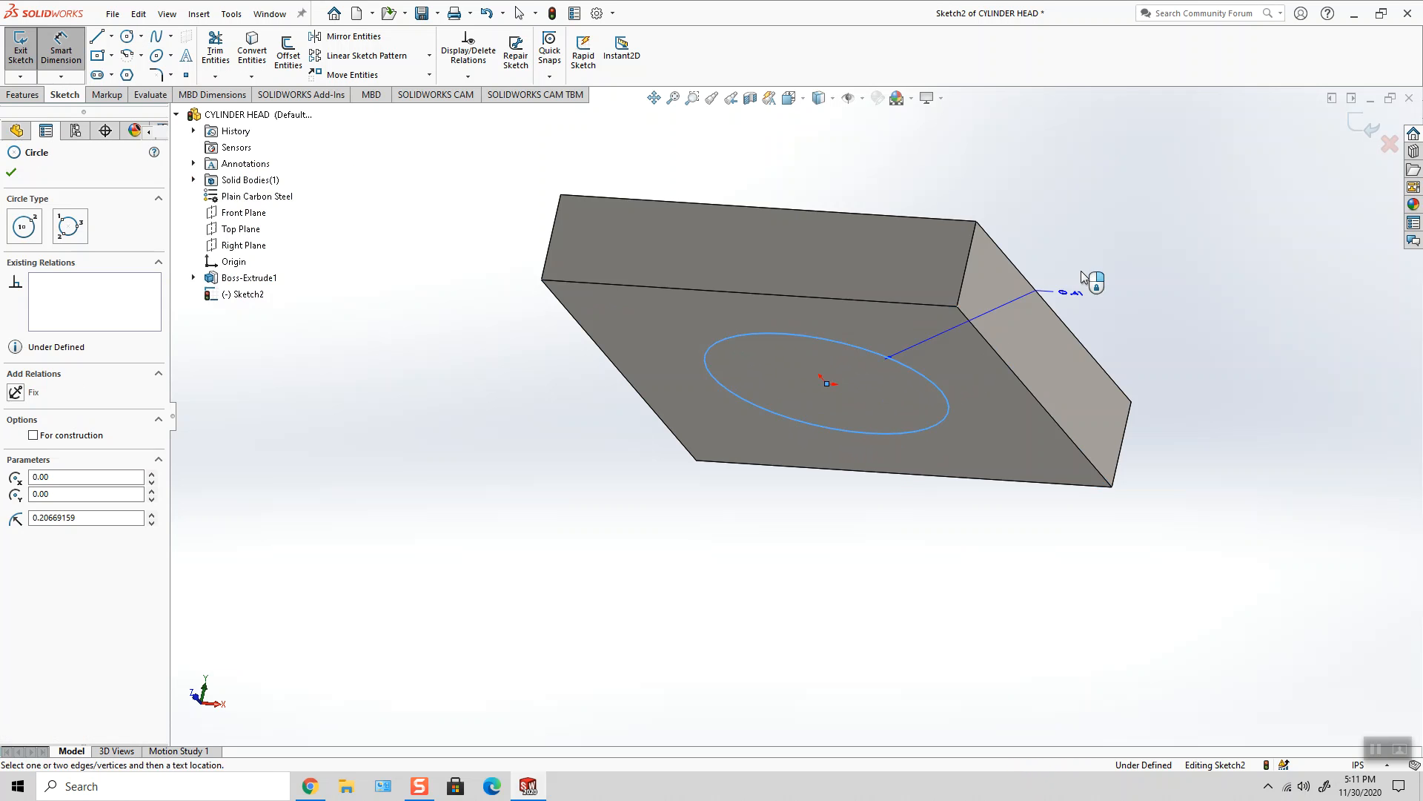
{"action": "left_click", "coordinate": [1110, 269]}
{"action": "type", "text": "0.6"}
{"action": "key", "text": "Return"}
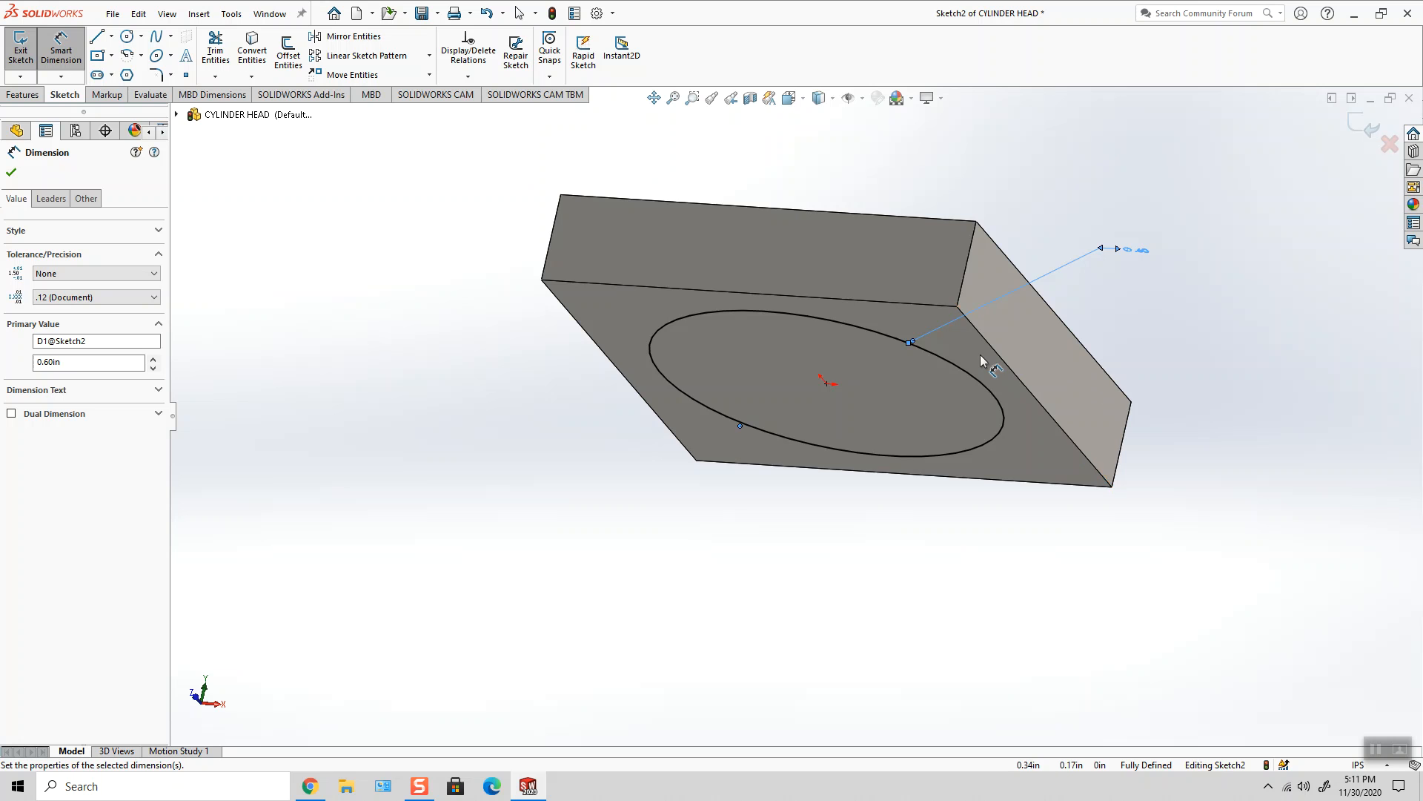
{"action": "middle_click_drag", "start_coordinate": [918, 213], "coordinate": [909, 321]}
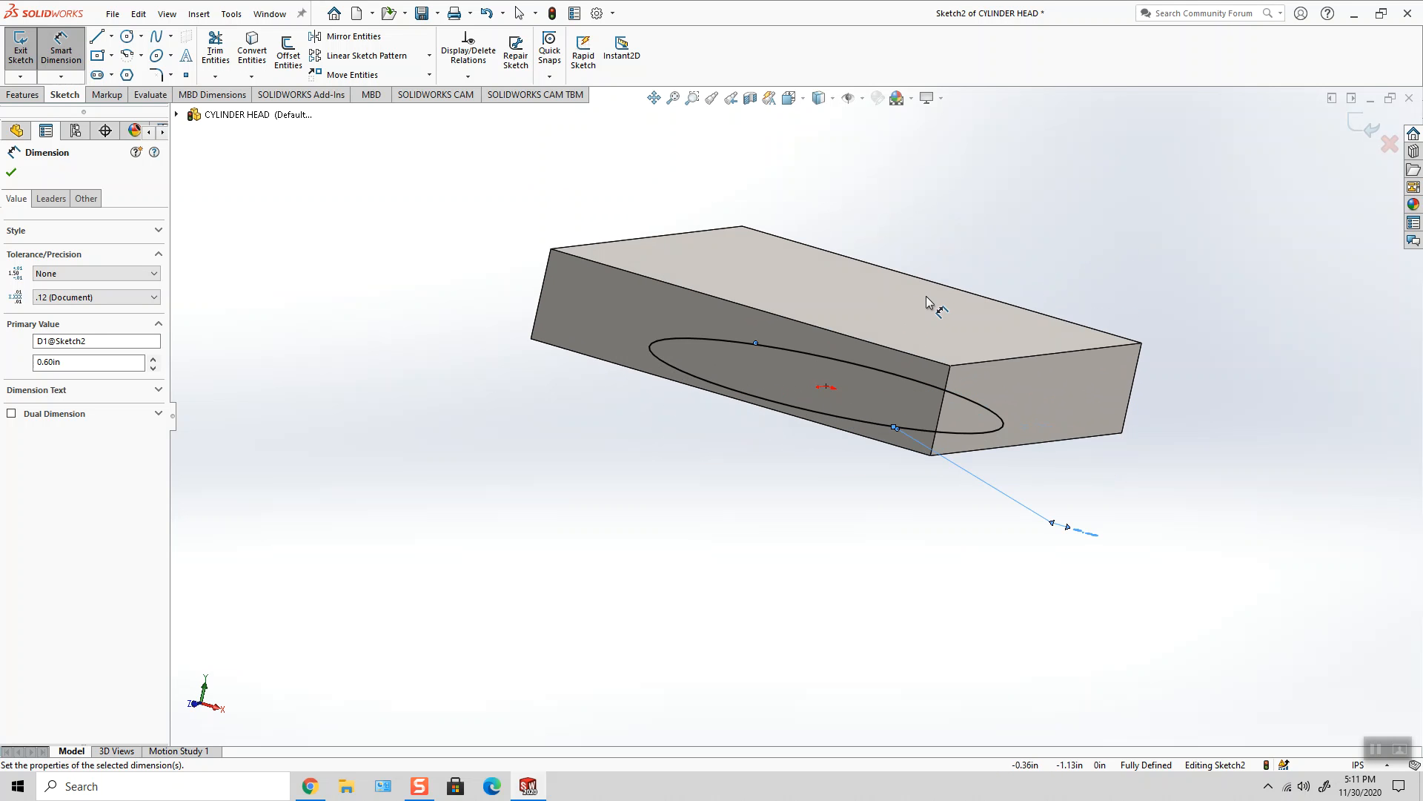
{"action": "left_click", "coordinate": [1367, 126]}
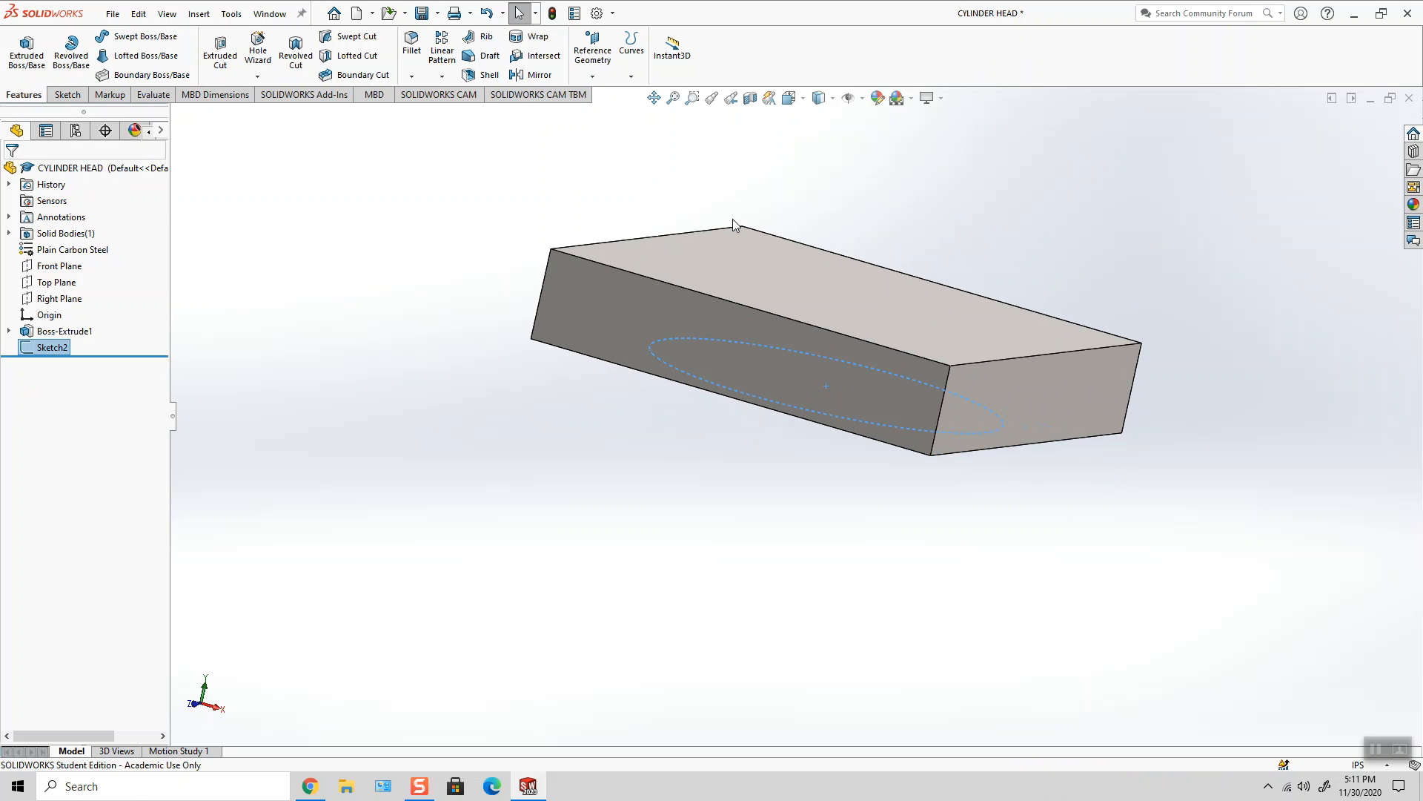
{"action": "left_click", "coordinate": [220, 51]}
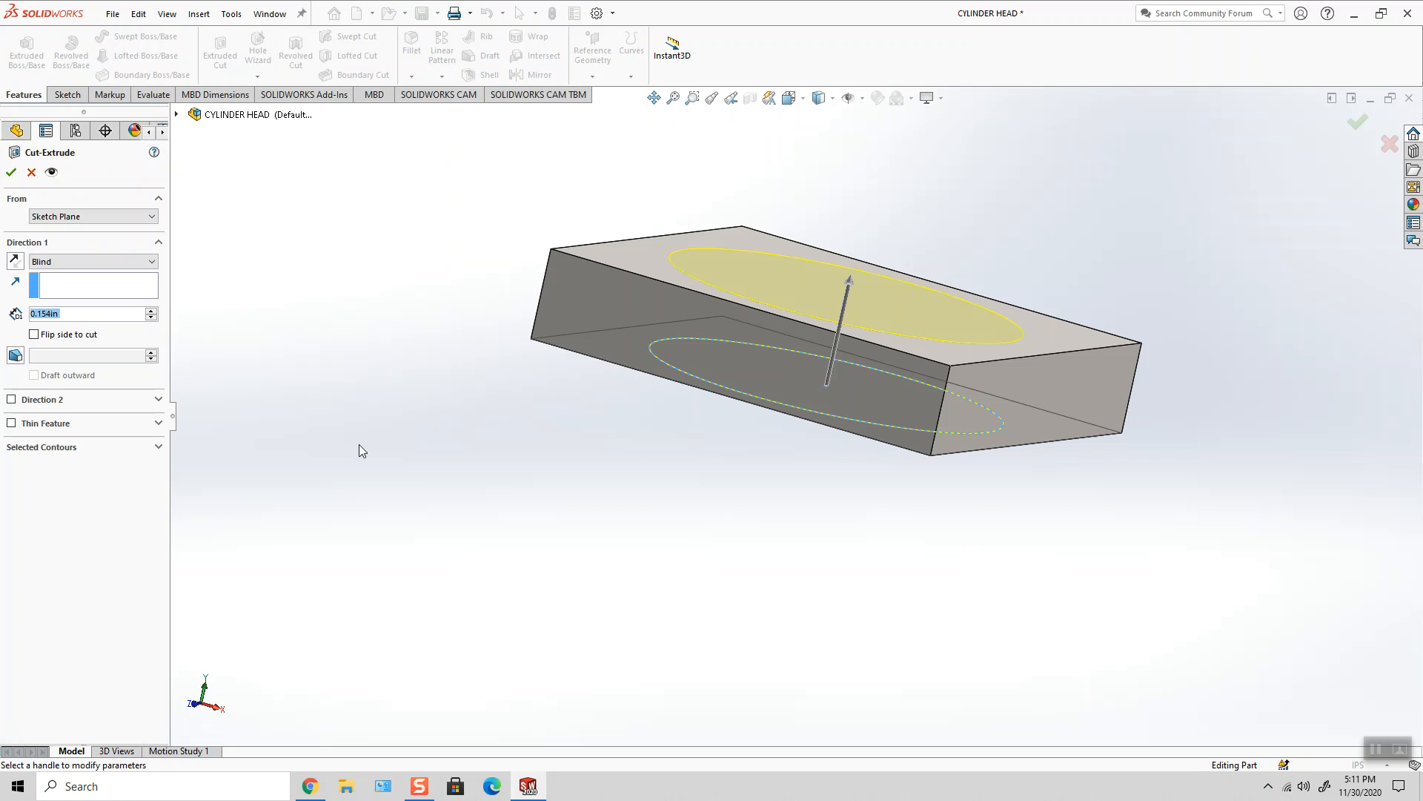
{"action": "left_click", "coordinate": [112, 264]}
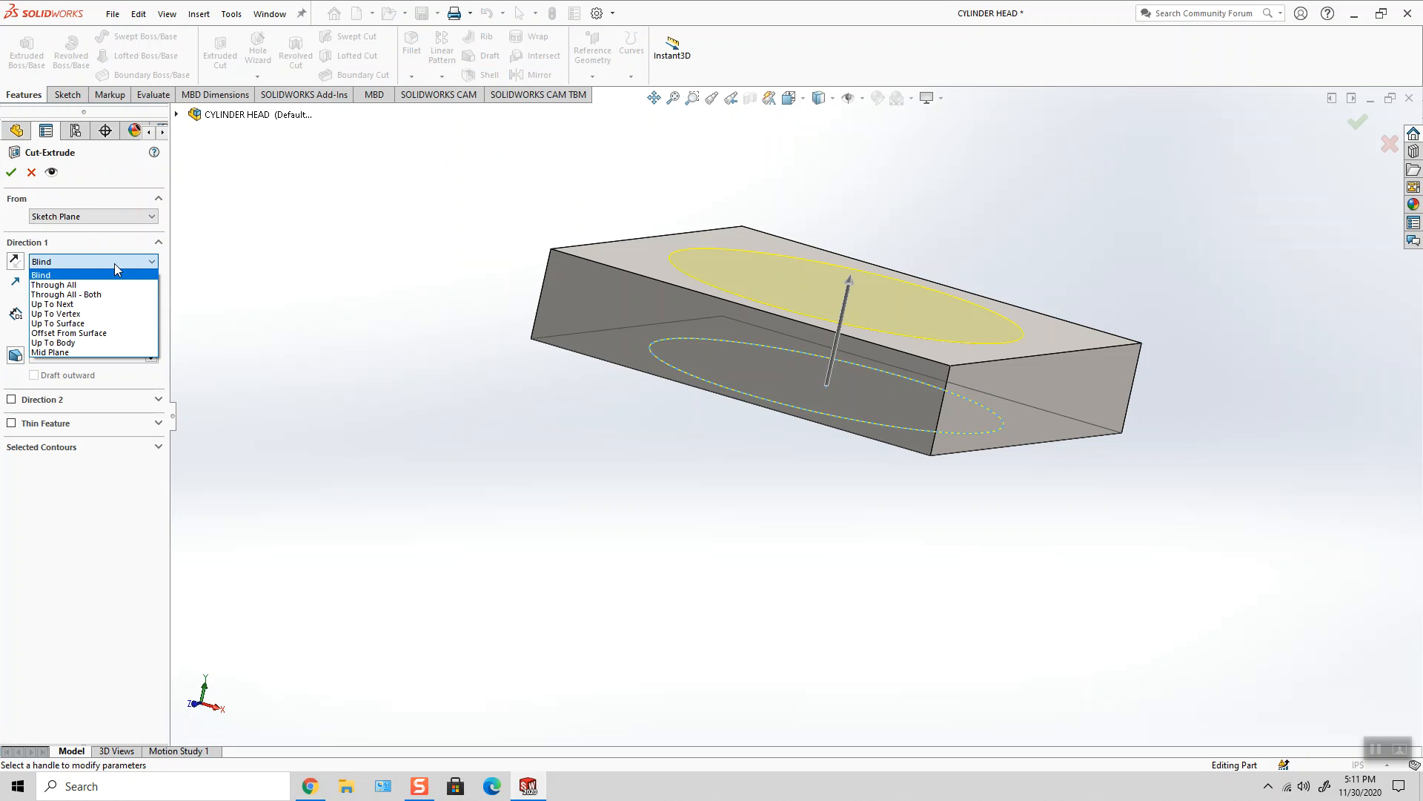
{"action": "left_click", "coordinate": [105, 334]}
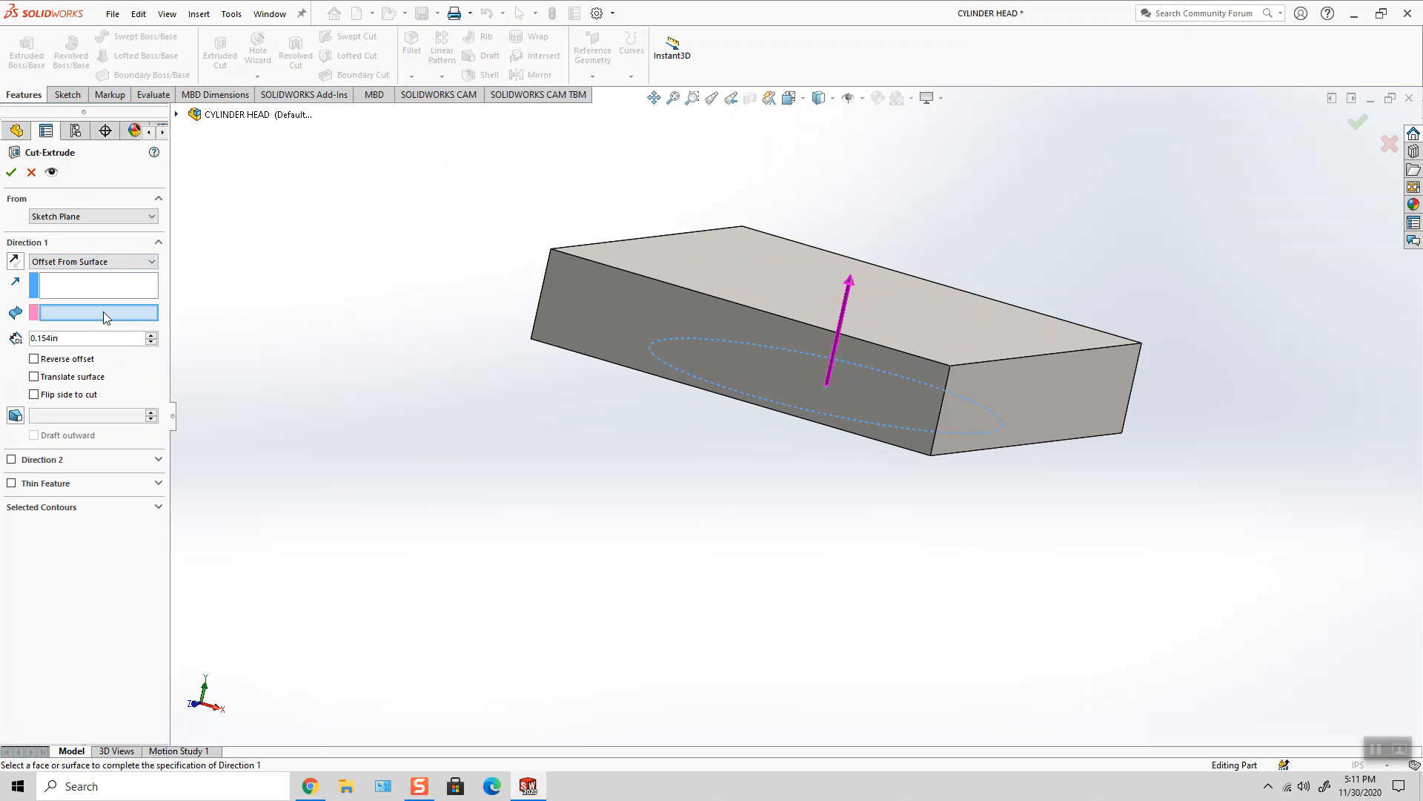
{"action": "mouse_move", "coordinate": [786, 564]}
{"action": "middle_mouse_down"}
{"action": "mouse_move", "coordinate": [760, 404]}
{"action": "mouse_move", "coordinate": [775, 556]}
{"action": "mouse_move", "coordinate": [786, 534]}
{"action": "middle_mouse_up"}
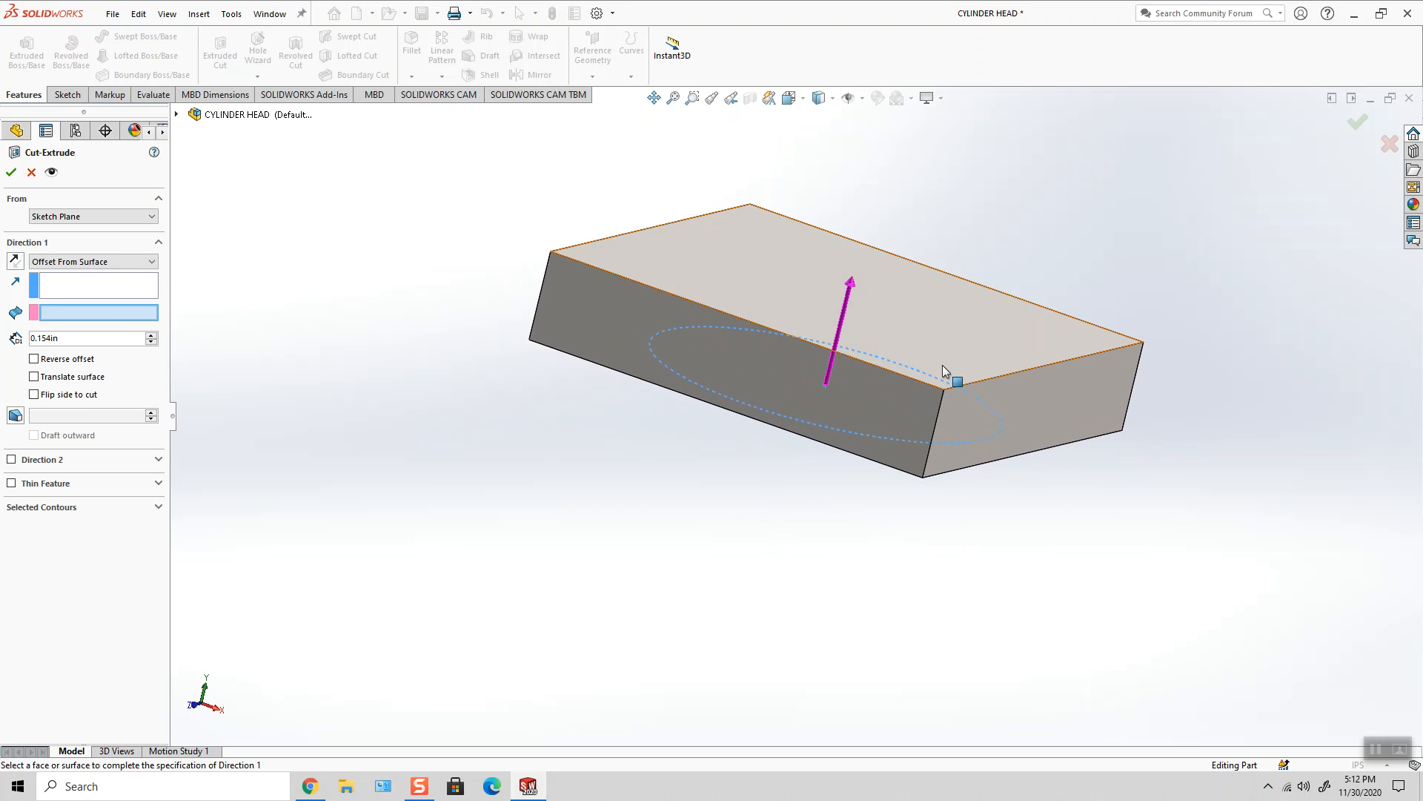
{"action": "left_click", "coordinate": [947, 310]}
{"action": "double_click", "coordinate": [96, 341]}
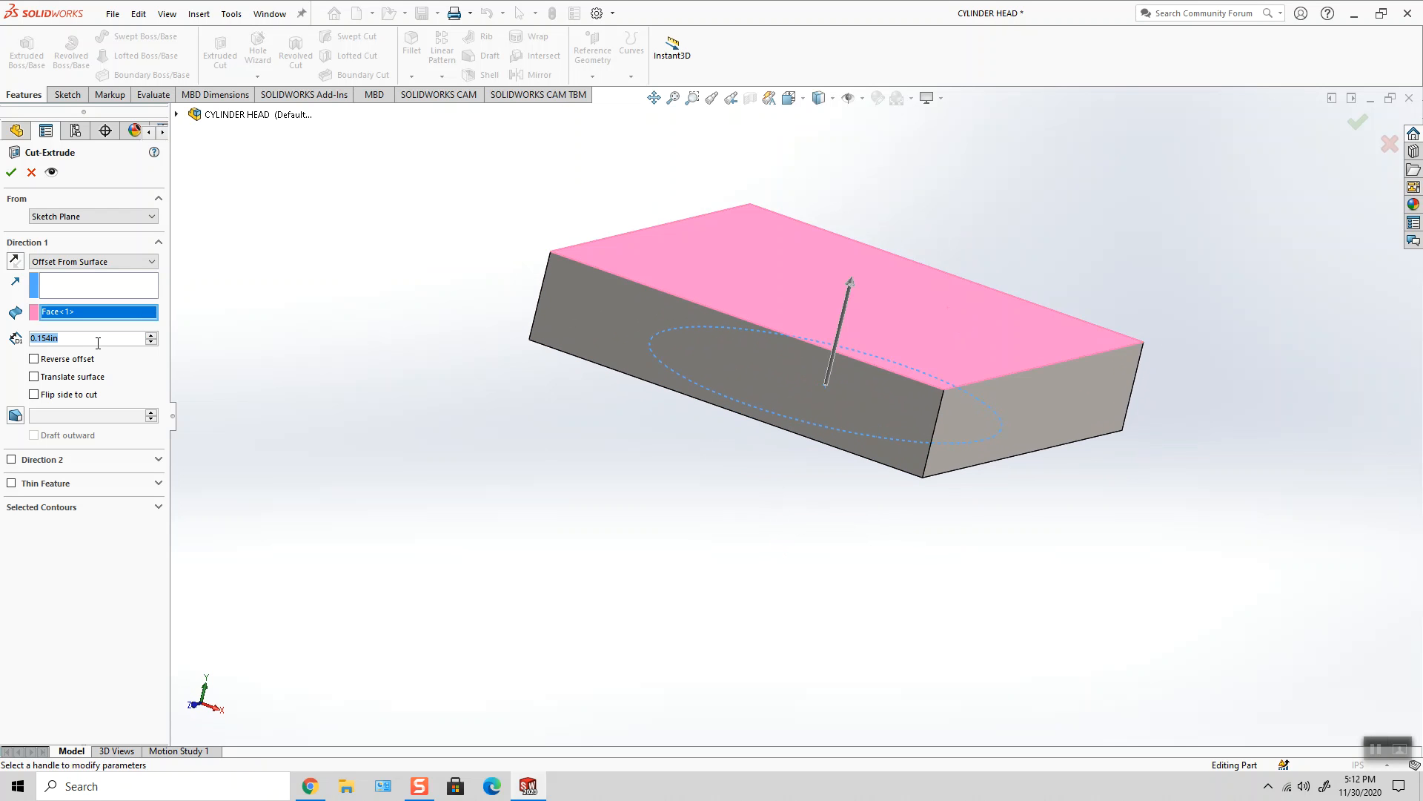
{"action": "type", "text": ".144"}
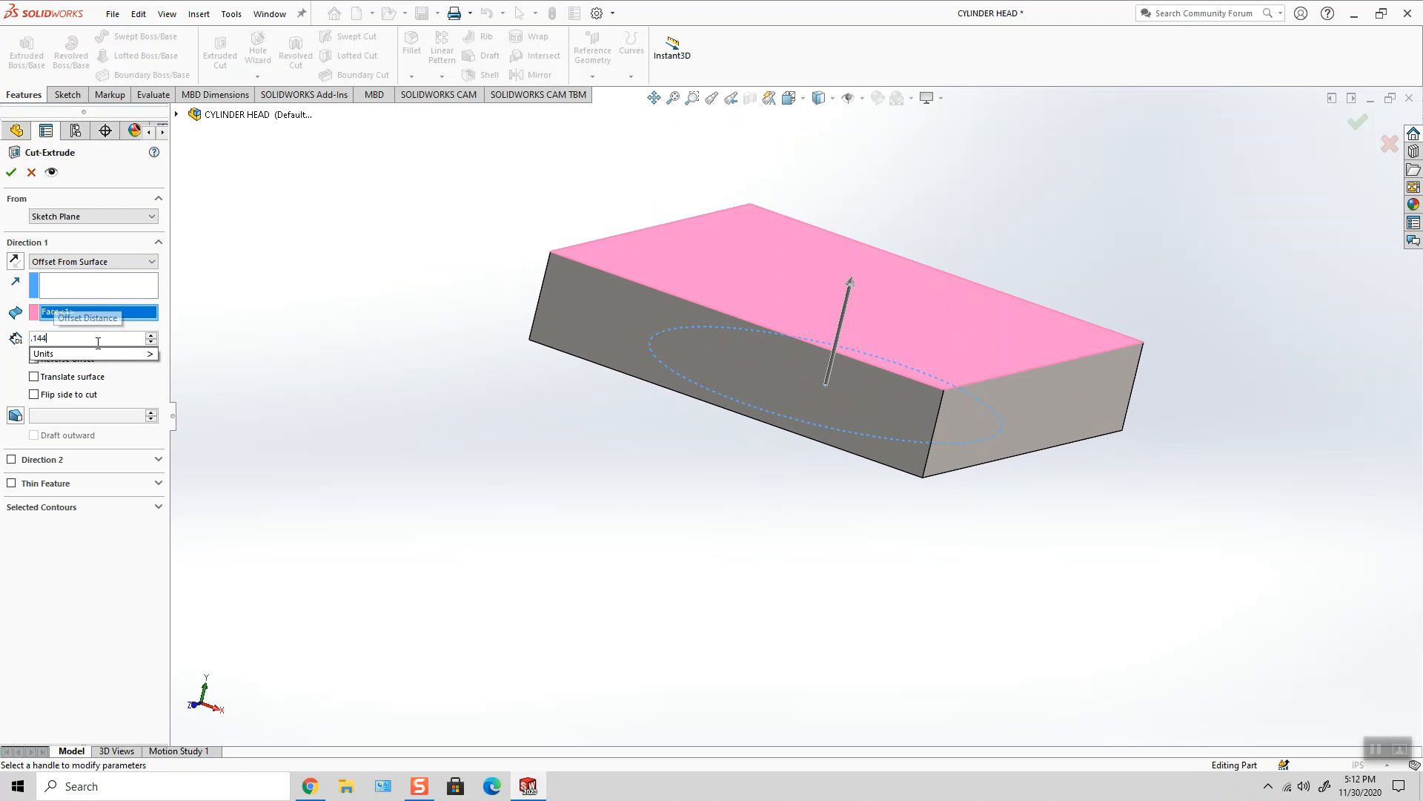
{"action": "key", "text": "Return"}
{"action": "middle_click_drag", "start_coordinate": [771, 415], "coordinate": [849, 224]}
{"action": "middle_click_drag", "start_coordinate": [815, 390], "coordinate": [758, 345]}
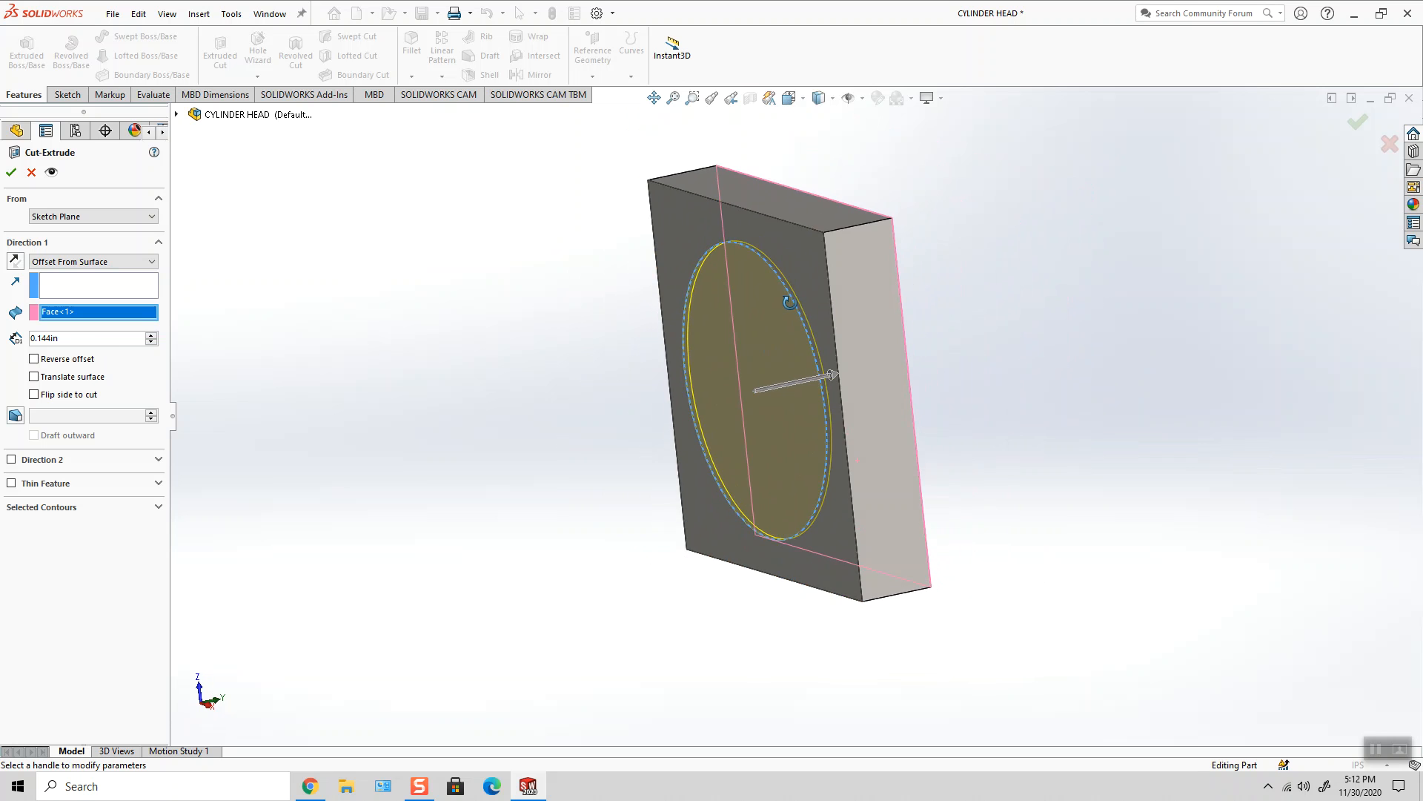
{"action": "middle_click_drag", "start_coordinate": [919, 327], "coordinate": [959, 363]}
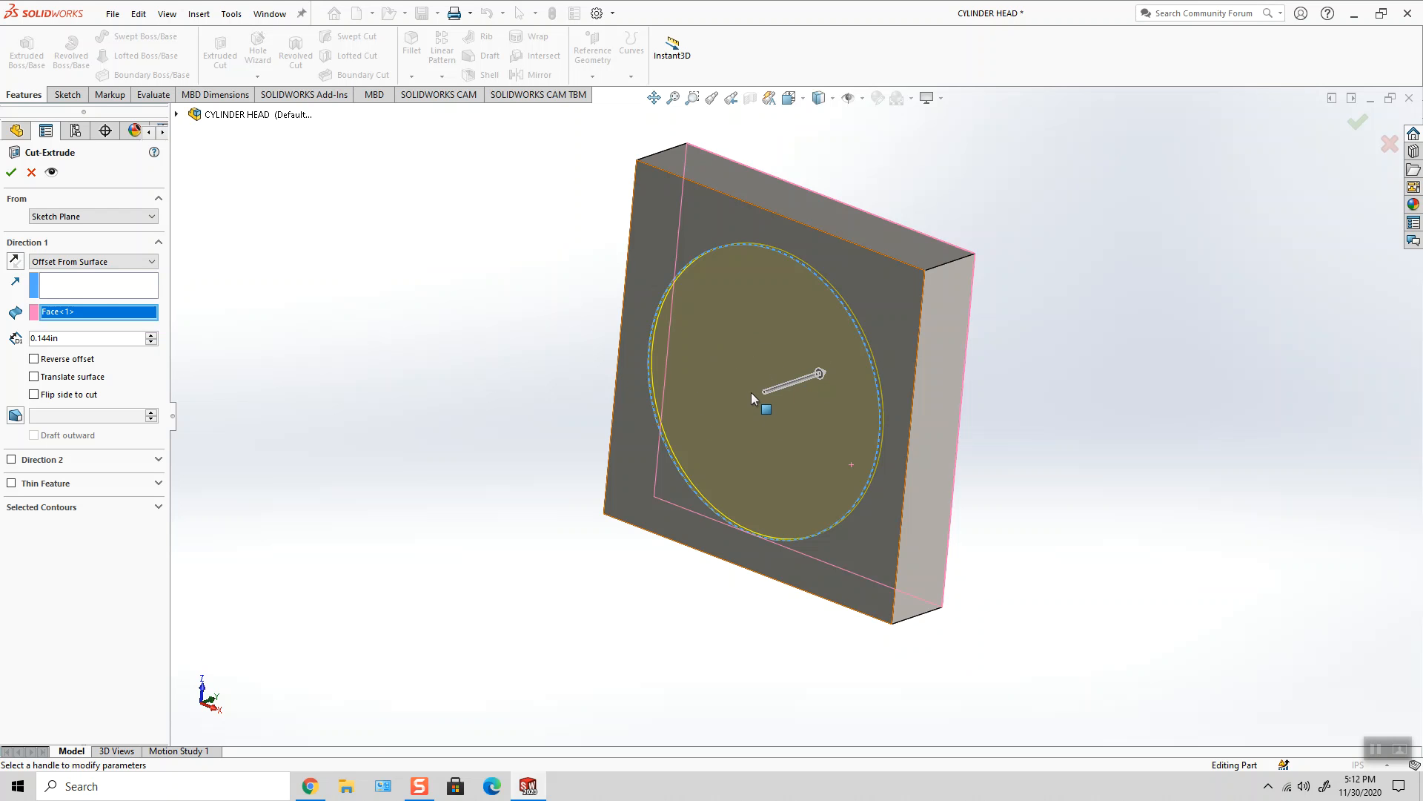
{"action": "left_click", "coordinate": [14, 262]}
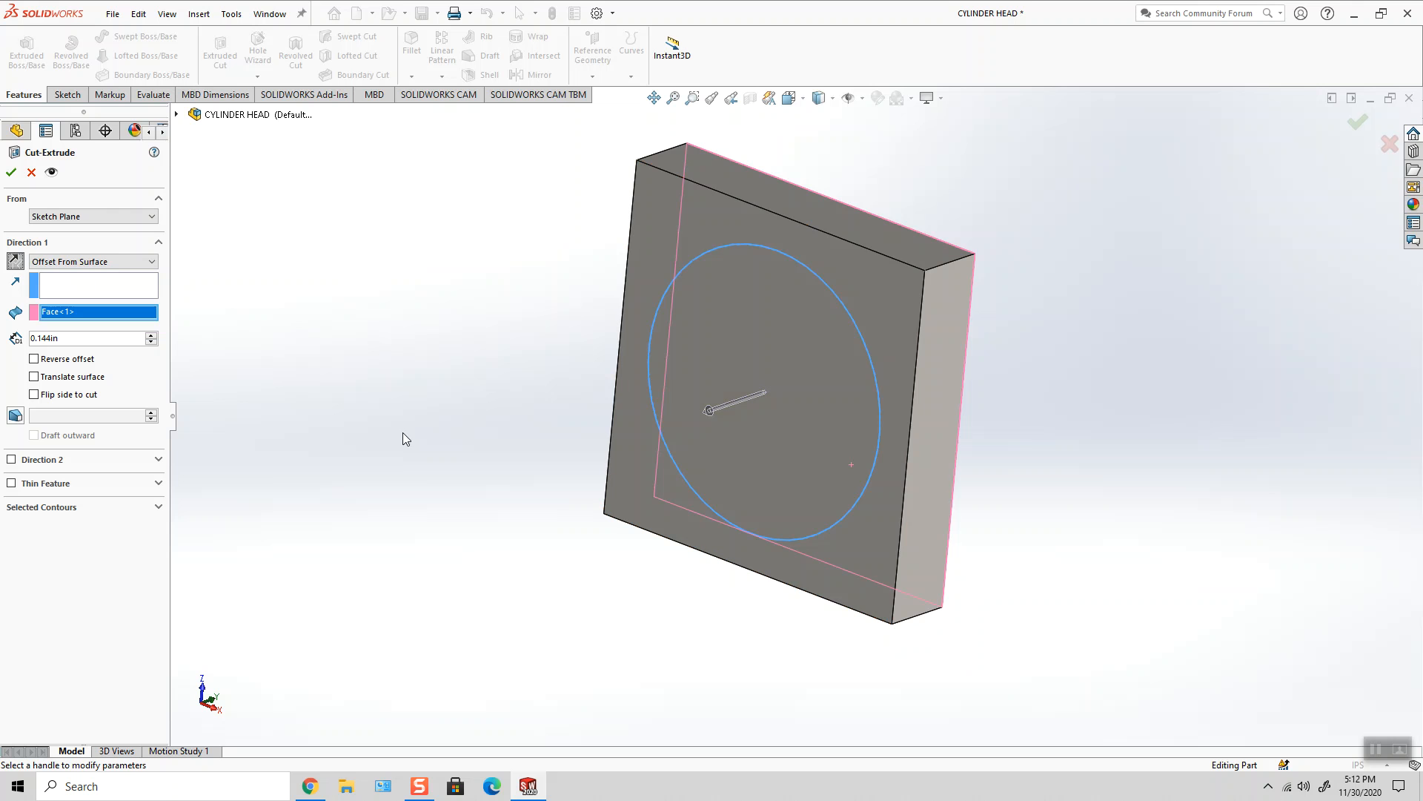
{"action": "left_click", "coordinate": [14, 261]}
{"action": "left_click", "coordinate": [35, 359]}
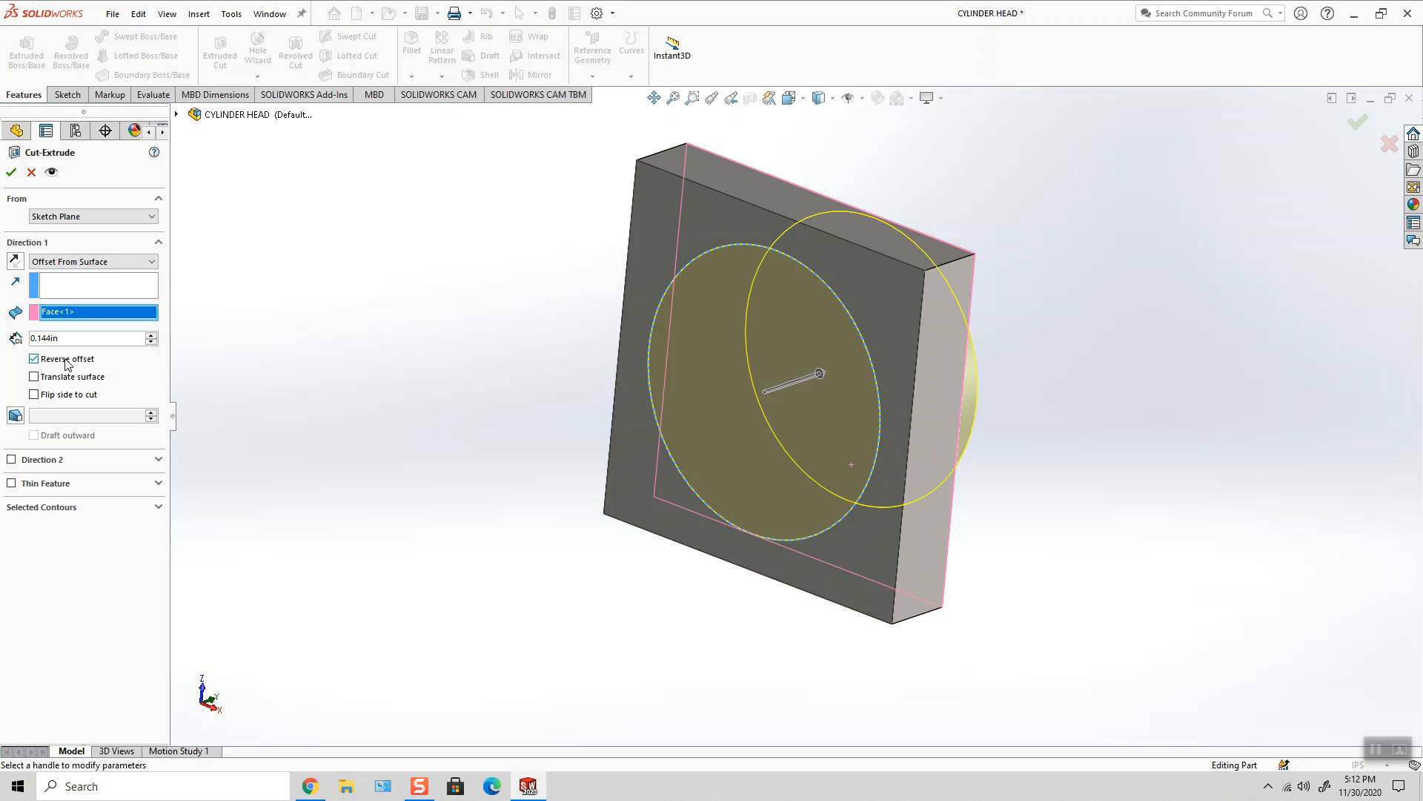
{"action": "left_click", "coordinate": [67, 360]}
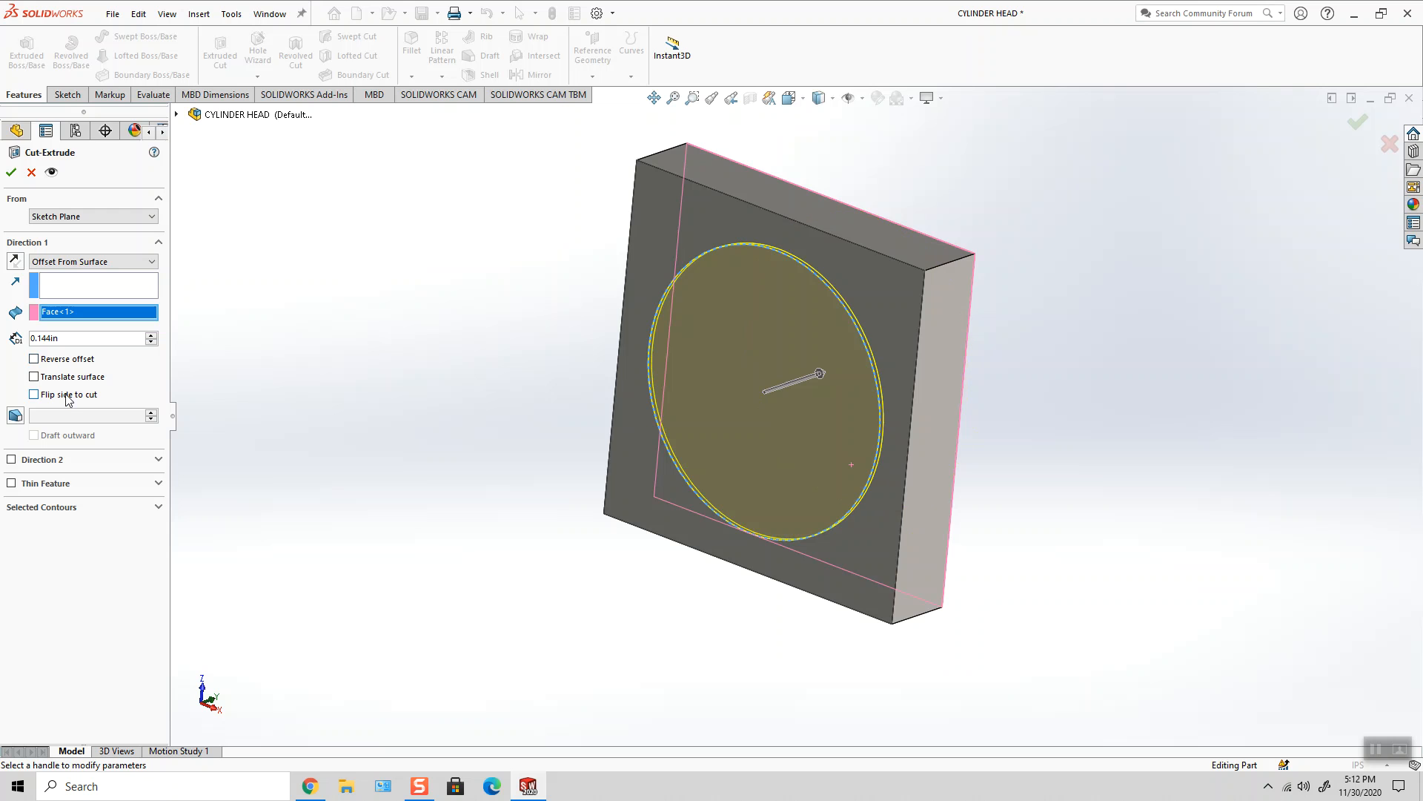
{"action": "left_click", "coordinate": [69, 396]}
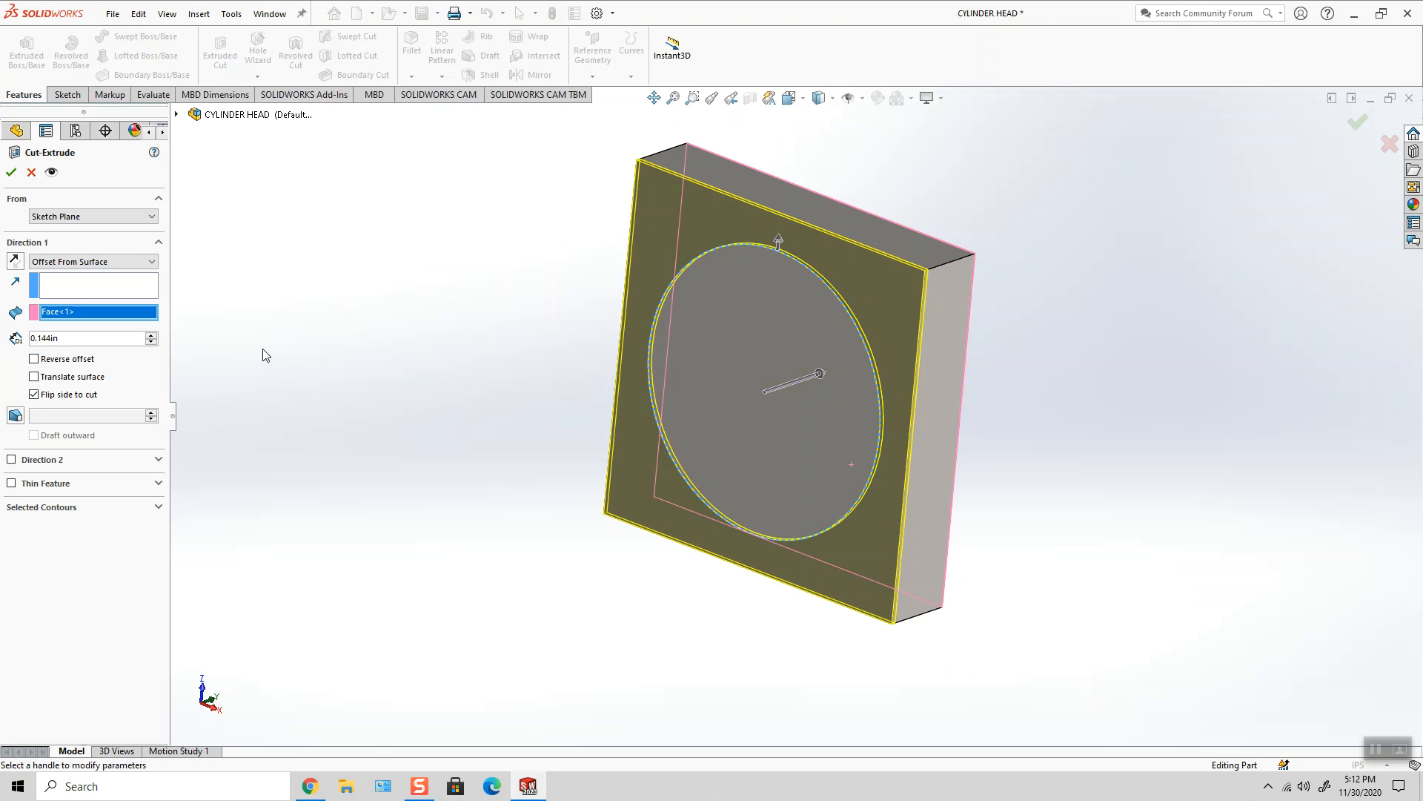
{"action": "left_click", "coordinate": [31, 172]}
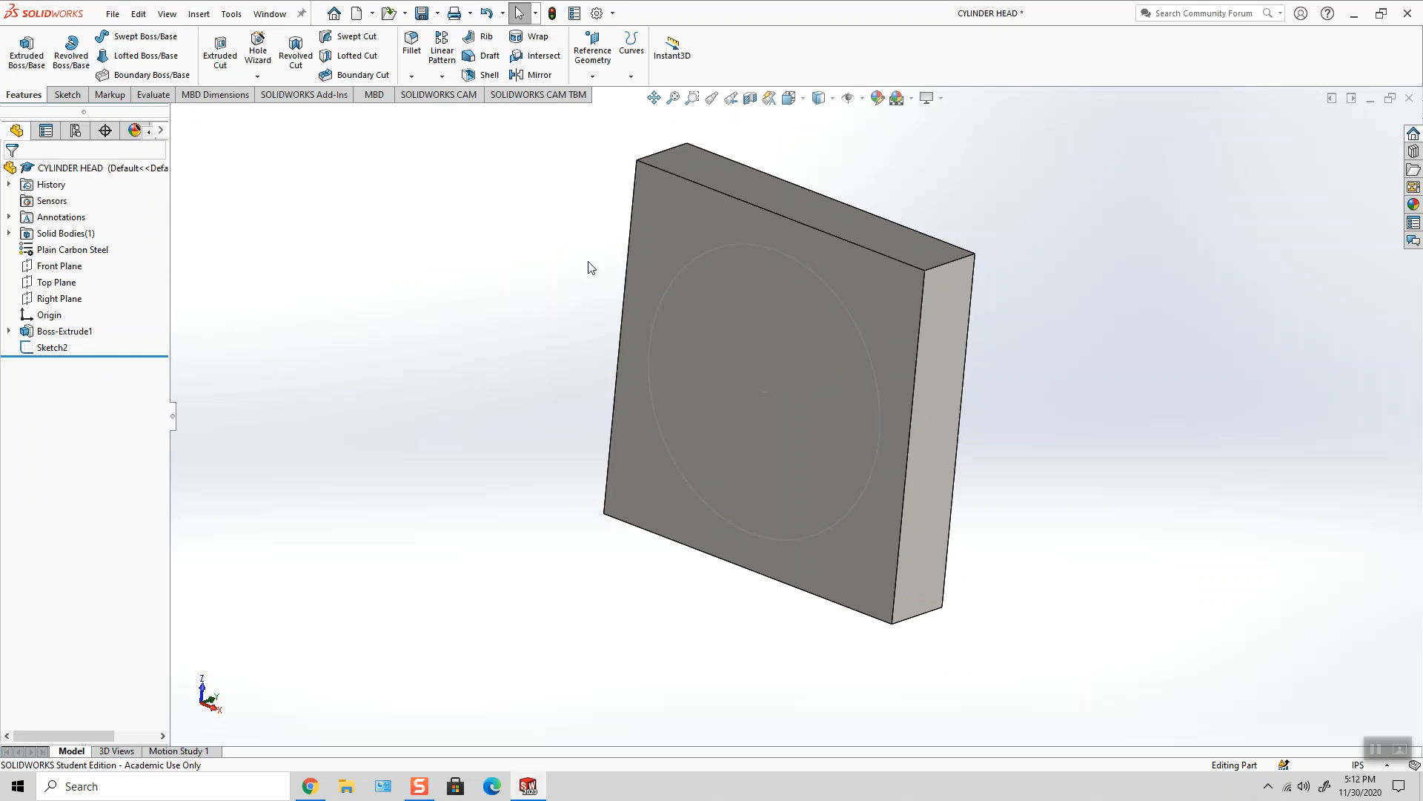
- Start an extruded cut using the 0.6 in circle sketch on the block's underside as the profile
{"action": "left_click", "coordinate": [791, 102]}
{"action": "left_click", "coordinate": [877, 141]}
{"action": "left_click", "coordinate": [60, 348]}
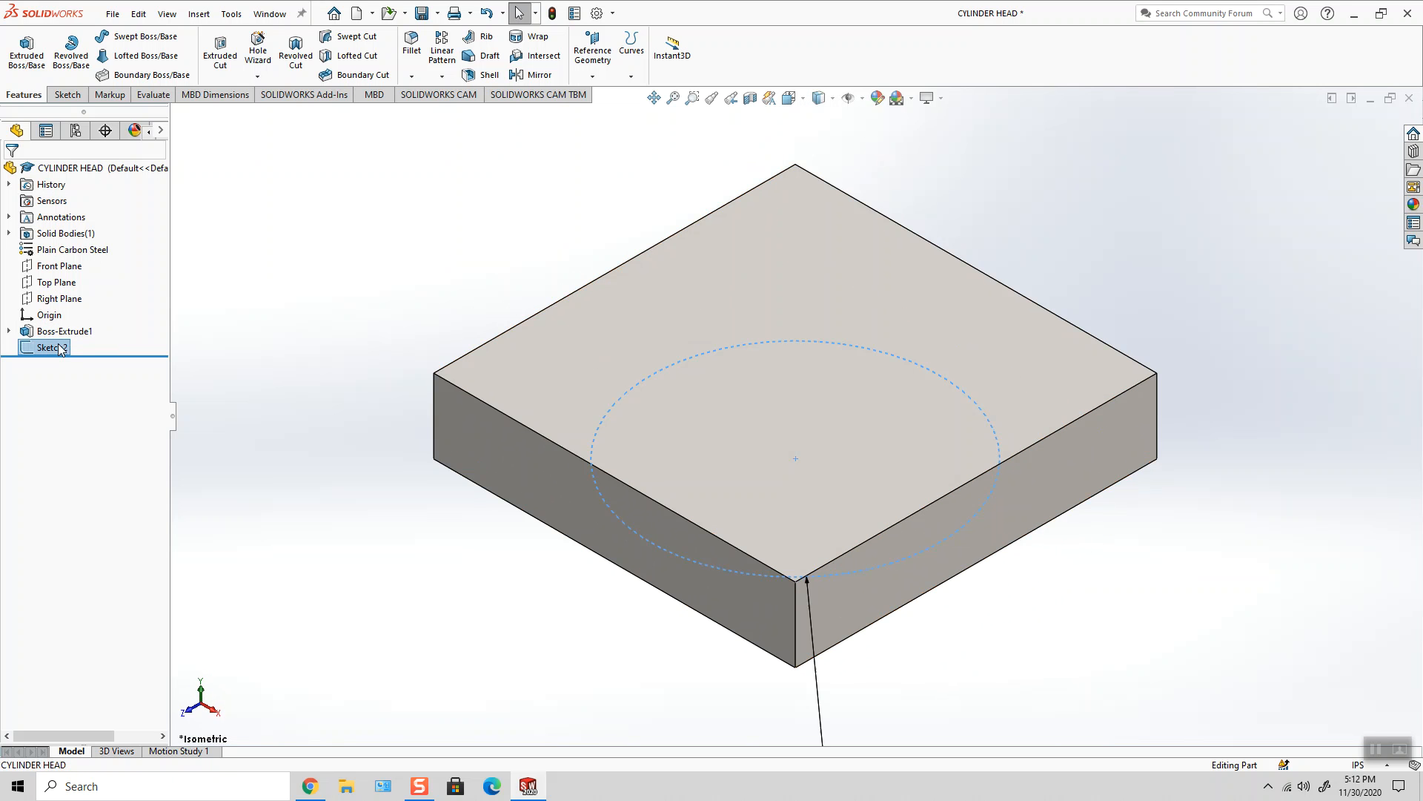
{"action": "scroll", "coordinate": [644, 528], "scroll_direction": "up", "scroll_amount": 2}
{"action": "middle_click_drag", "start_coordinate": [847, 634], "coordinate": [831, 371]}
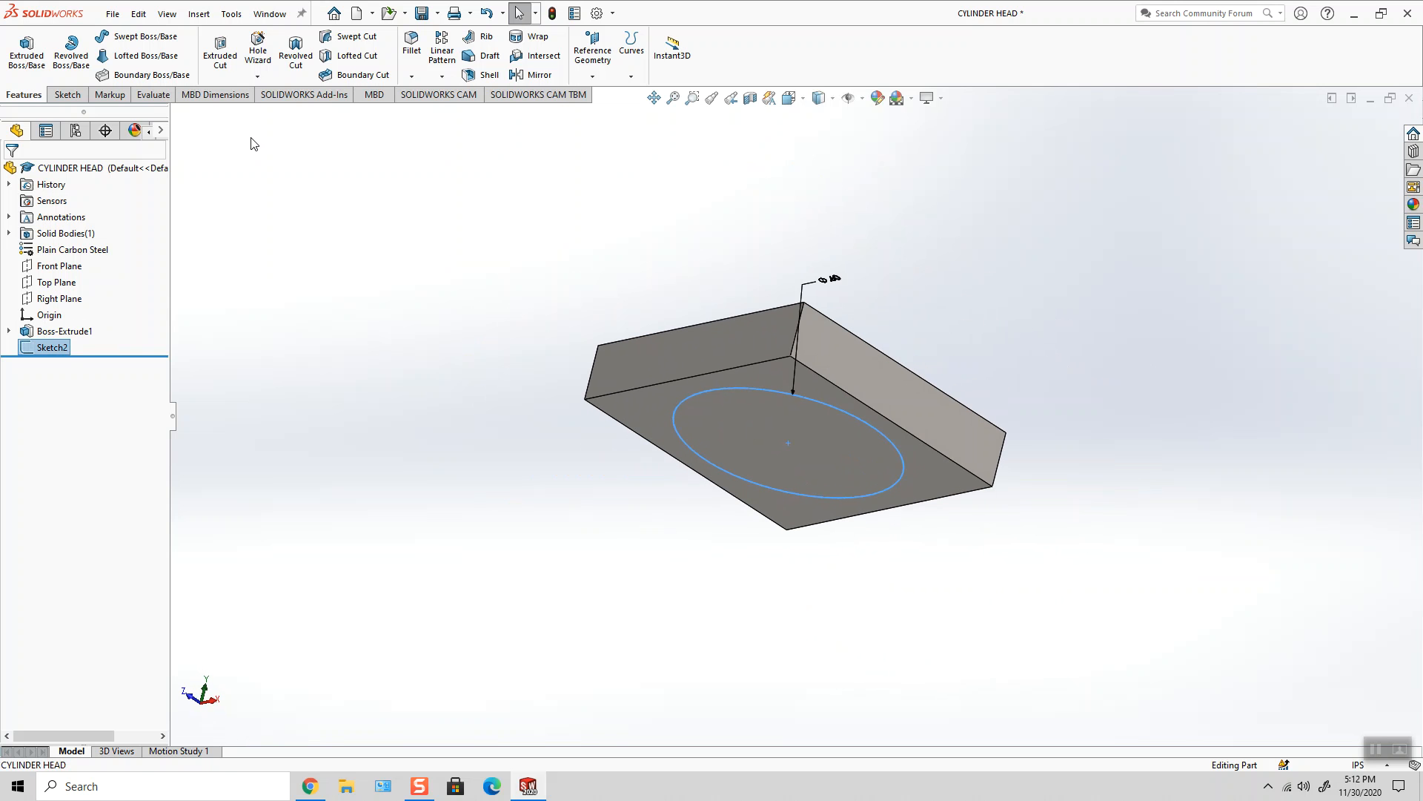
{"action": "left_click", "coordinate": [220, 52]}
{"action": "left_click", "coordinate": [176, 114]}
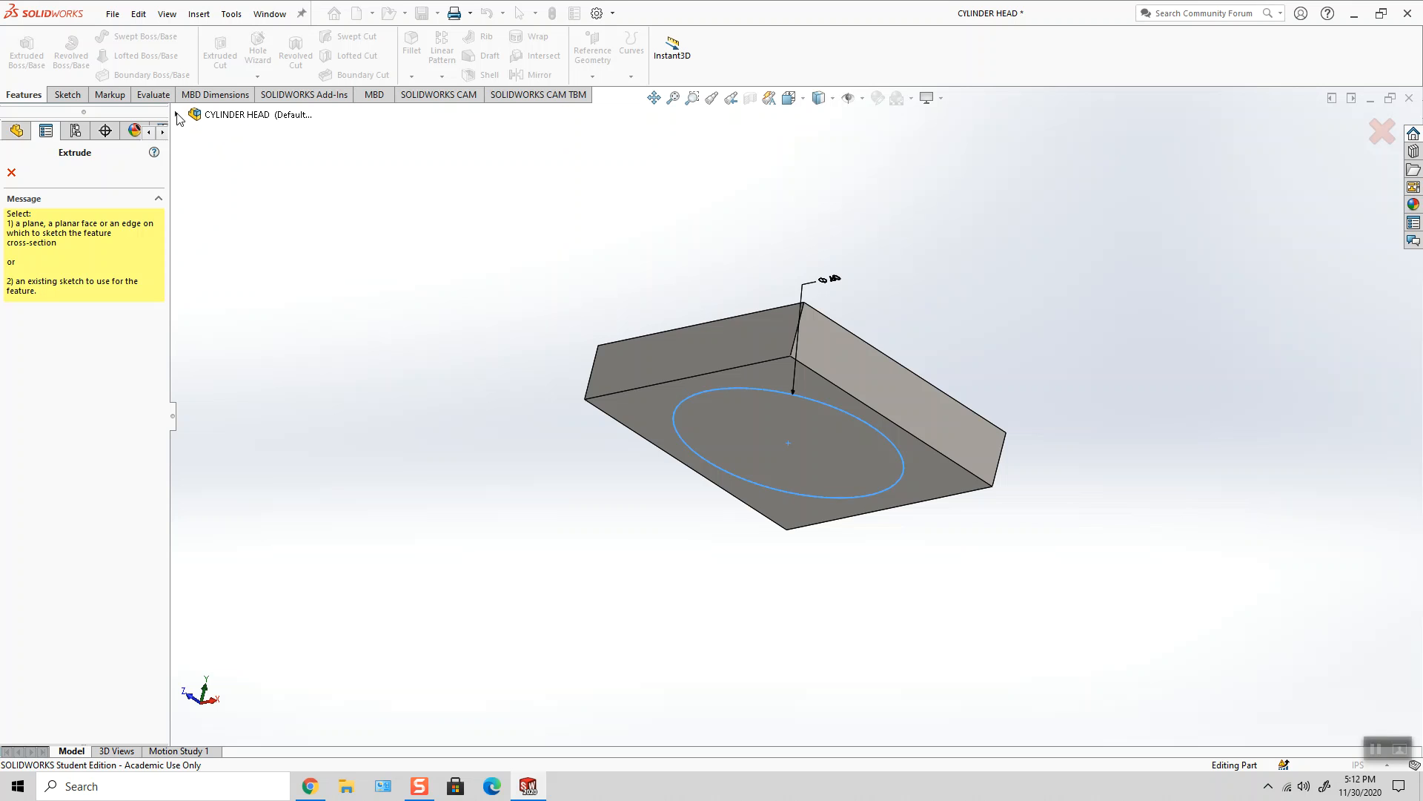
{"action": "left_click", "coordinate": [239, 294]}
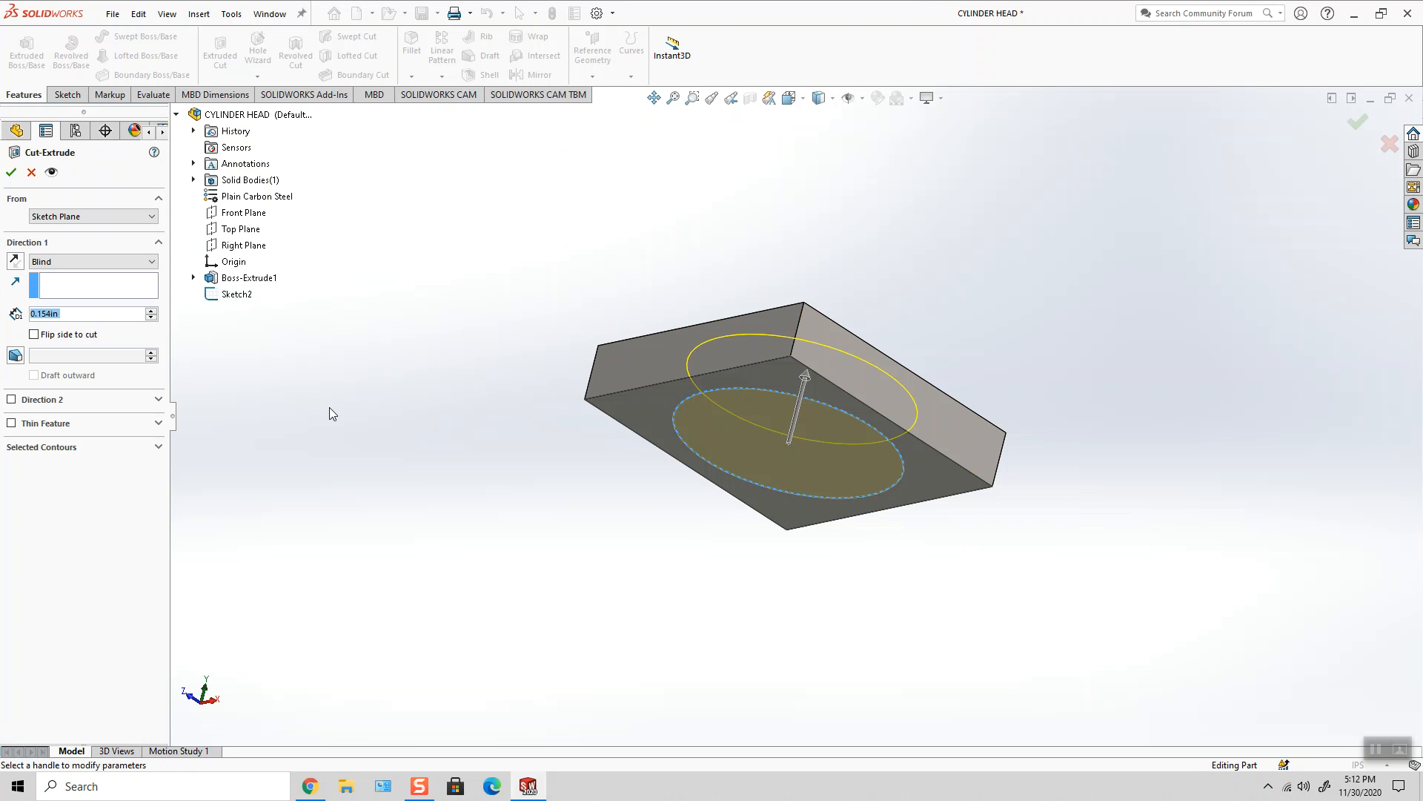
{"action": "left_click", "coordinate": [68, 335]}
{"action": "left_click", "coordinate": [68, 335]}
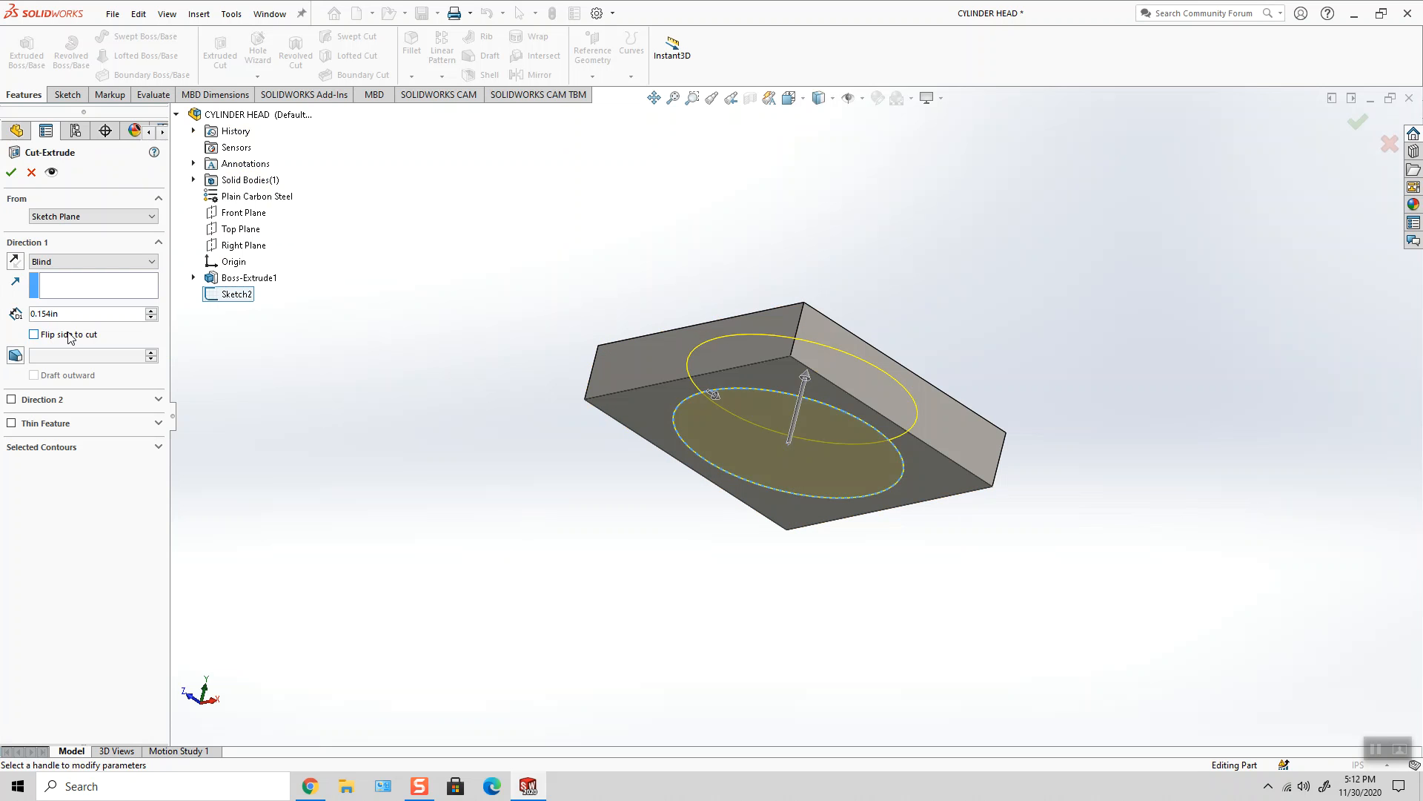
- Set the cut's end condition to Offset From Surface, referencing the block's top face with an offset of 0.144 in
{"action": "left_click", "coordinate": [122, 261]}
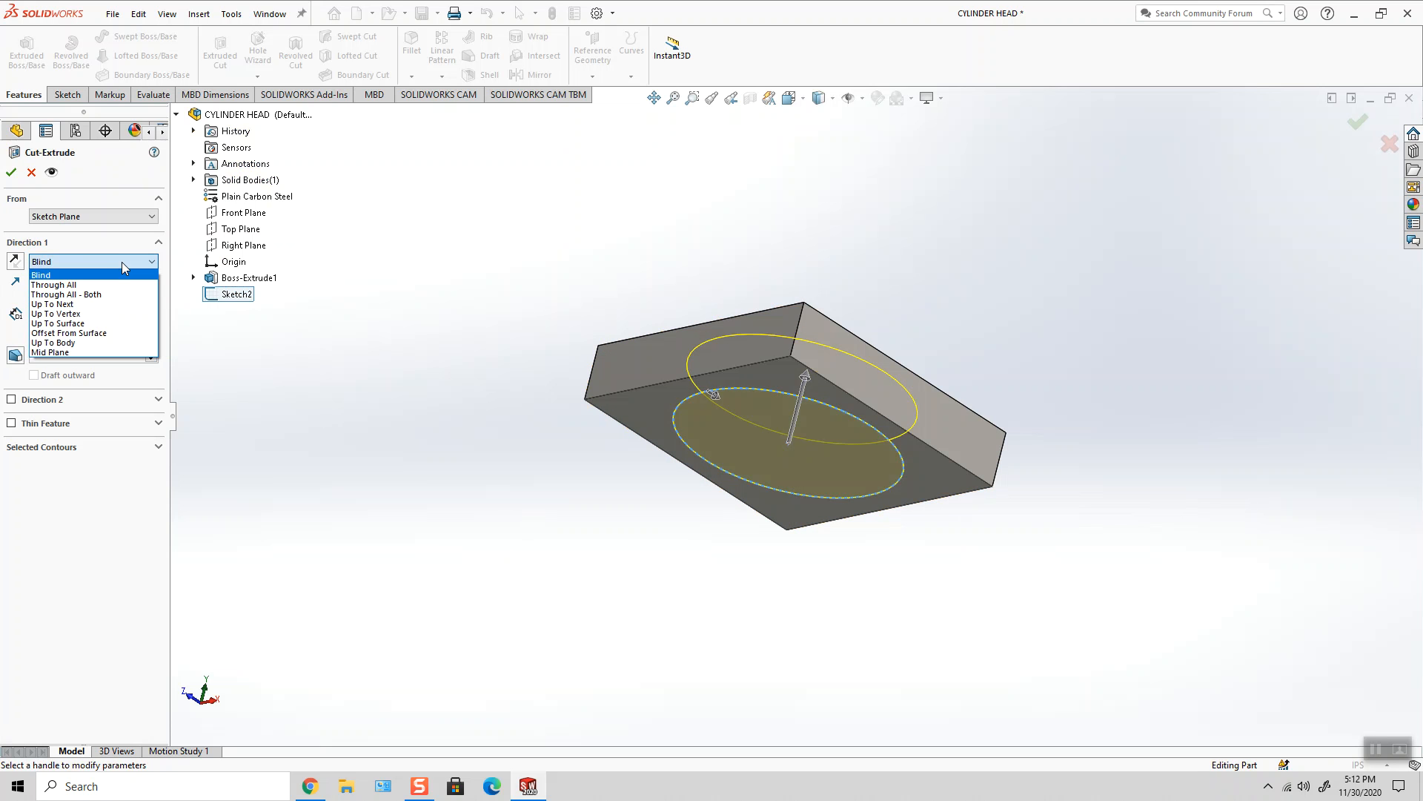
{"action": "left_click", "coordinate": [70, 333]}
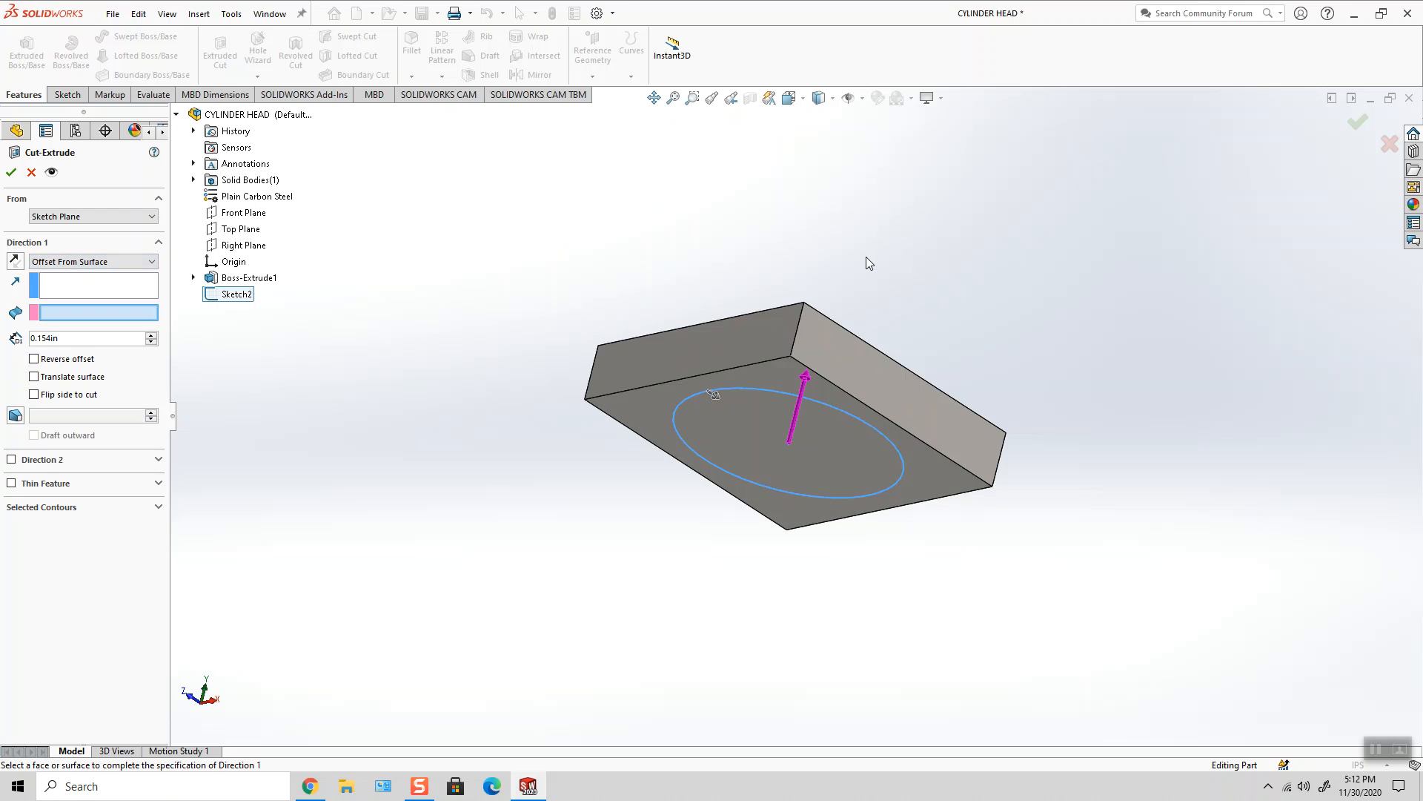
{"action": "middle_click_drag", "start_coordinate": [866, 257], "coordinate": [837, 403]}
{"action": "left_click", "coordinate": [869, 401]}
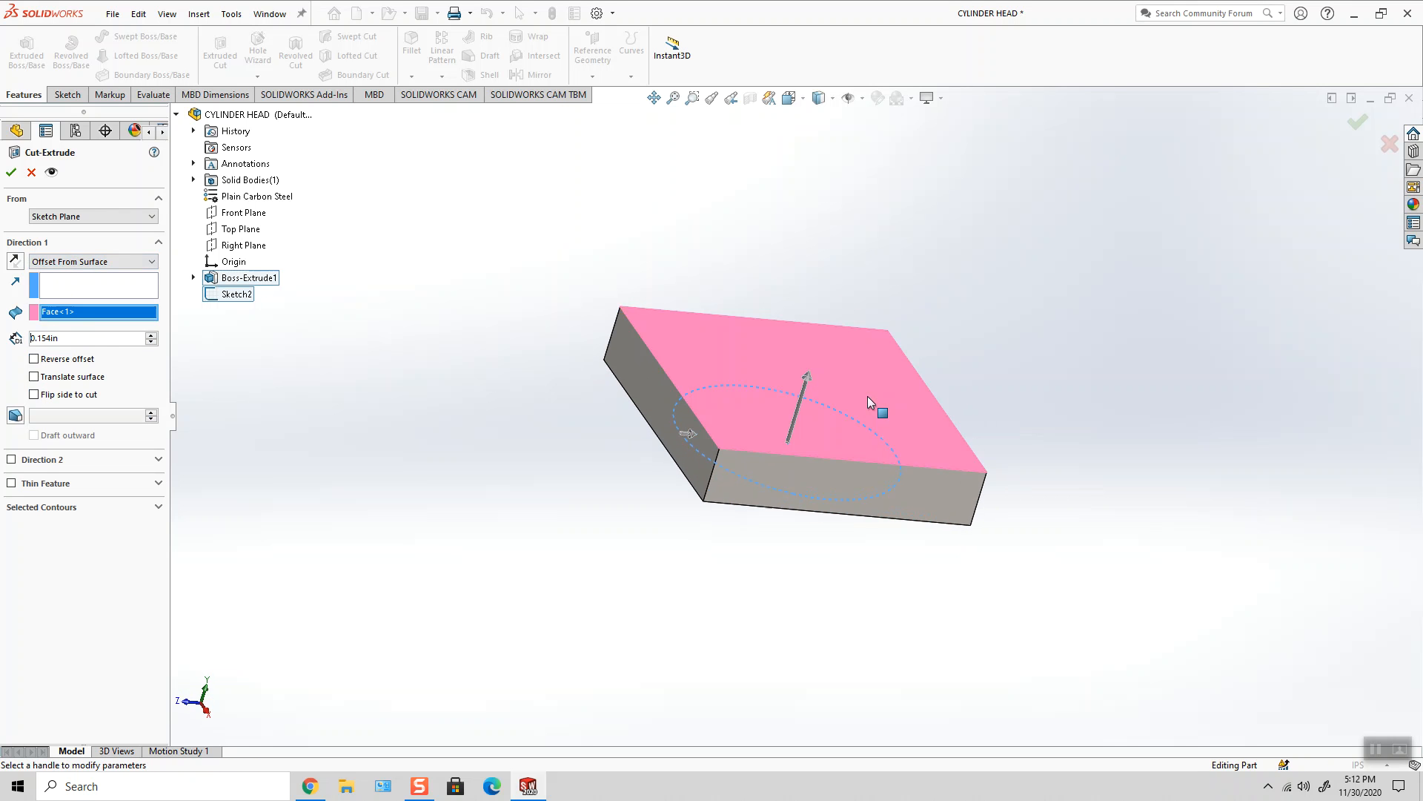
{"action": "double_click", "coordinate": [87, 339]}
{"action": "type", "text": "."}
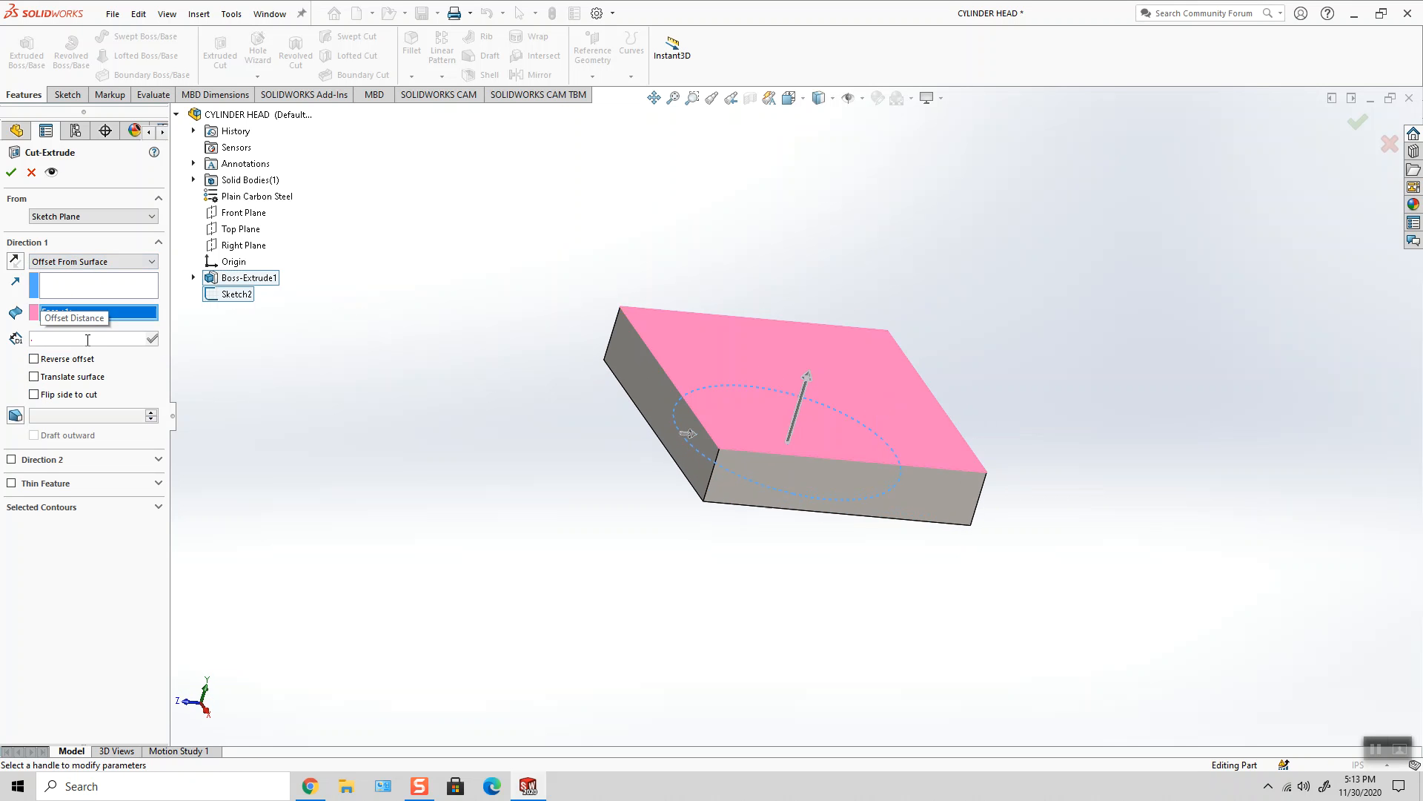
{"action": "type", "text": "144"}
{"action": "key", "text": "Return"}
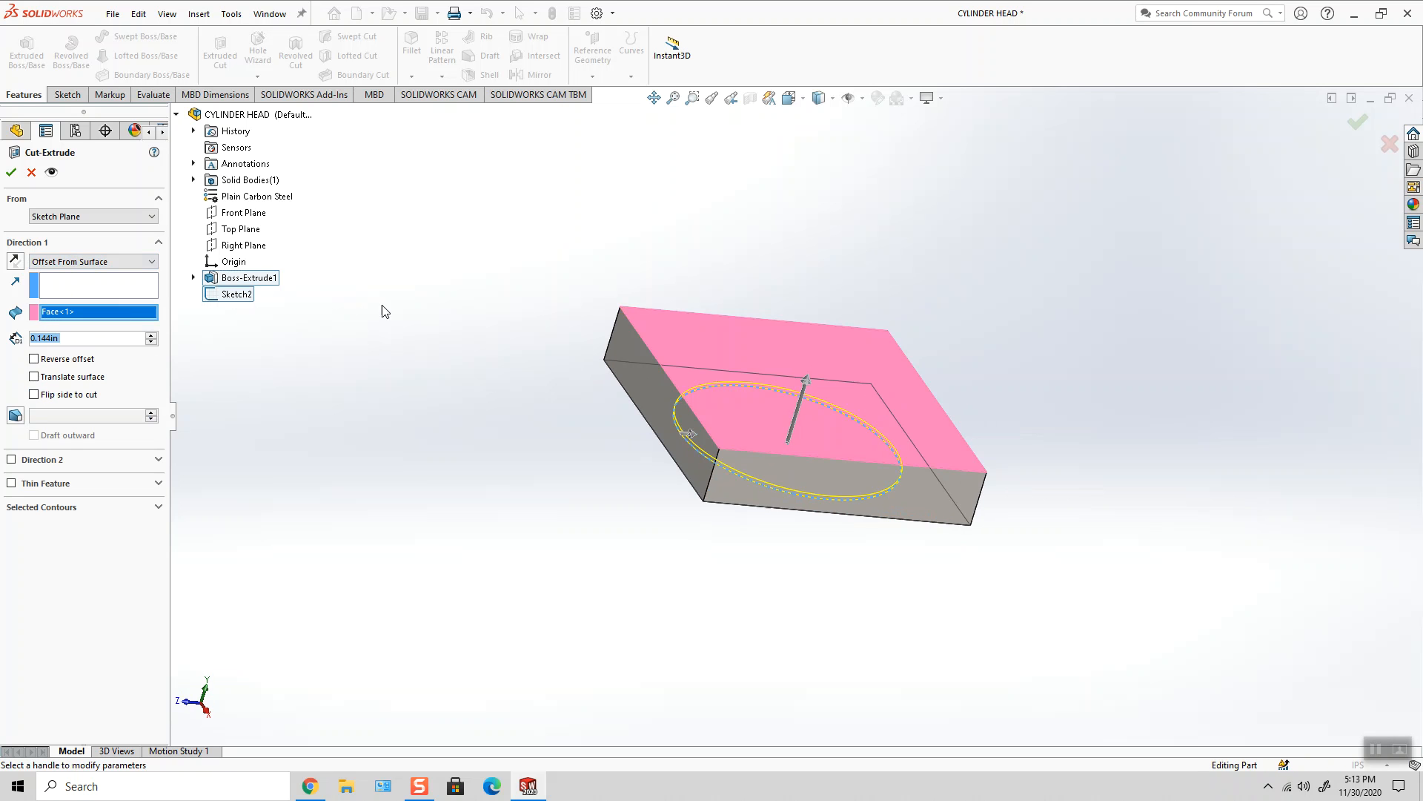
- Flip the side to cut so material outside the circle is removed, and accept the cut
{"action": "left_click", "coordinate": [75, 396]}
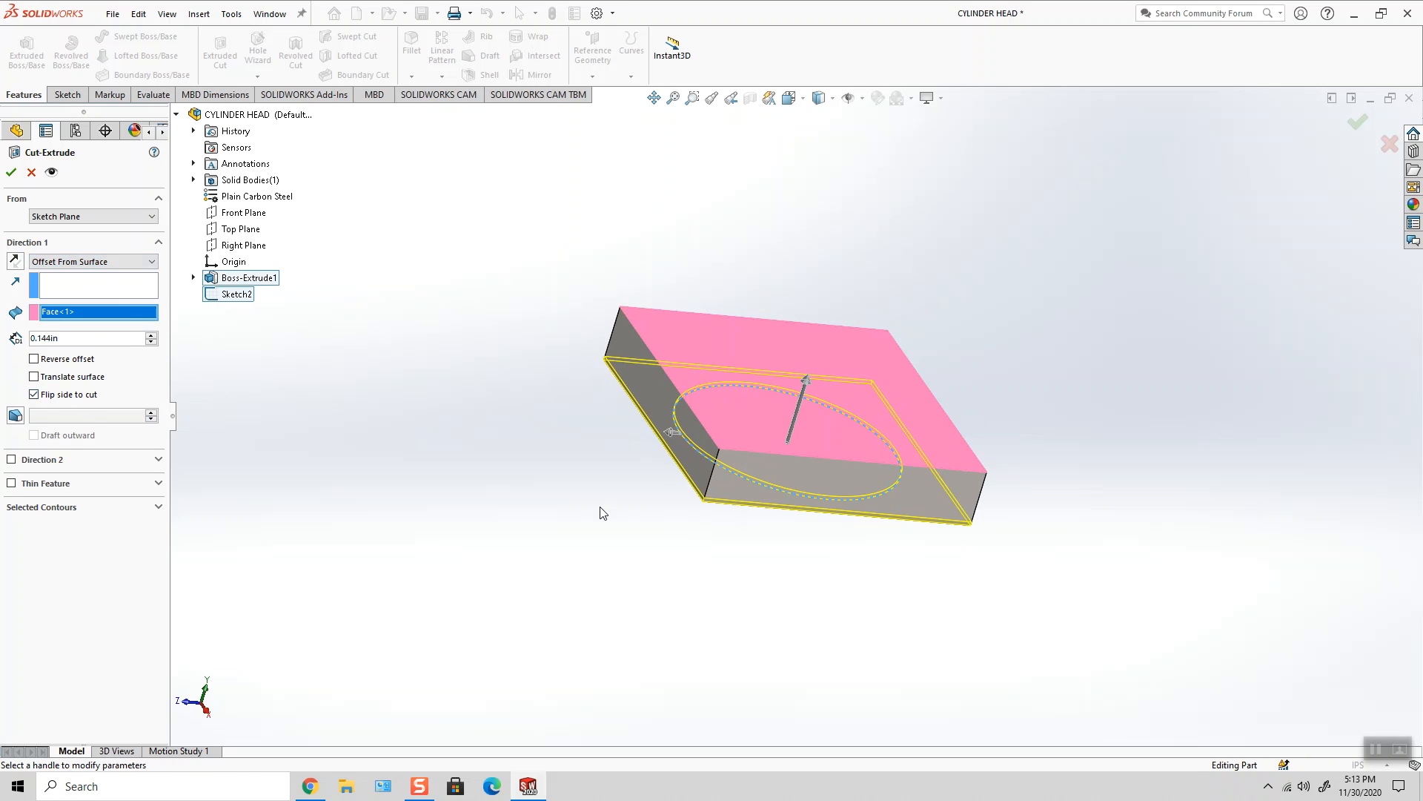
{"action": "middle_click_drag", "start_coordinate": [597, 508], "coordinate": [670, 177]}
{"action": "left_click", "coordinate": [12, 172]}
{"action": "middle_click_drag", "start_coordinate": [850, 194], "coordinate": [860, 319]}
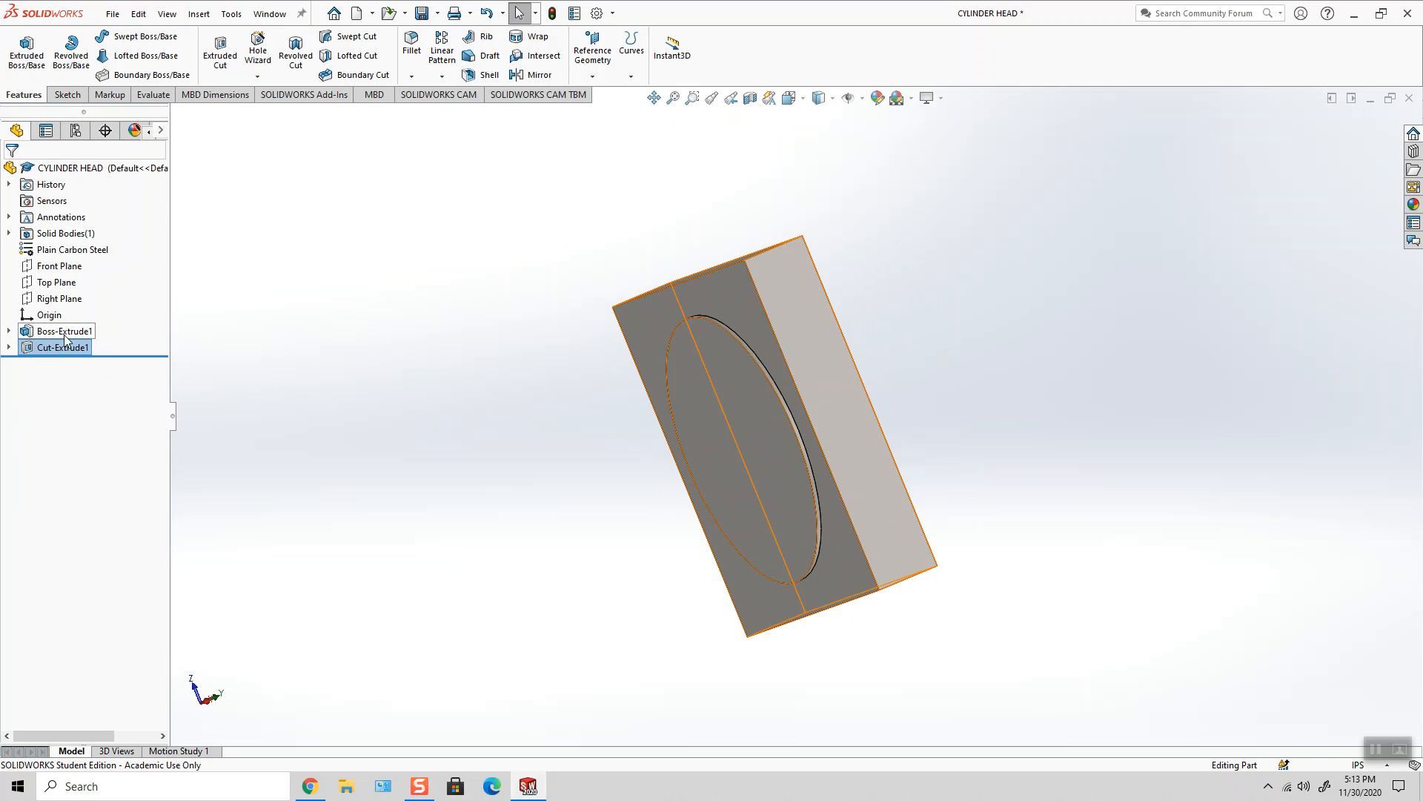
- Examine the finished cut and the raised circular face on the block's underside from different angles
{"action": "left_click", "coordinate": [460, 411]}
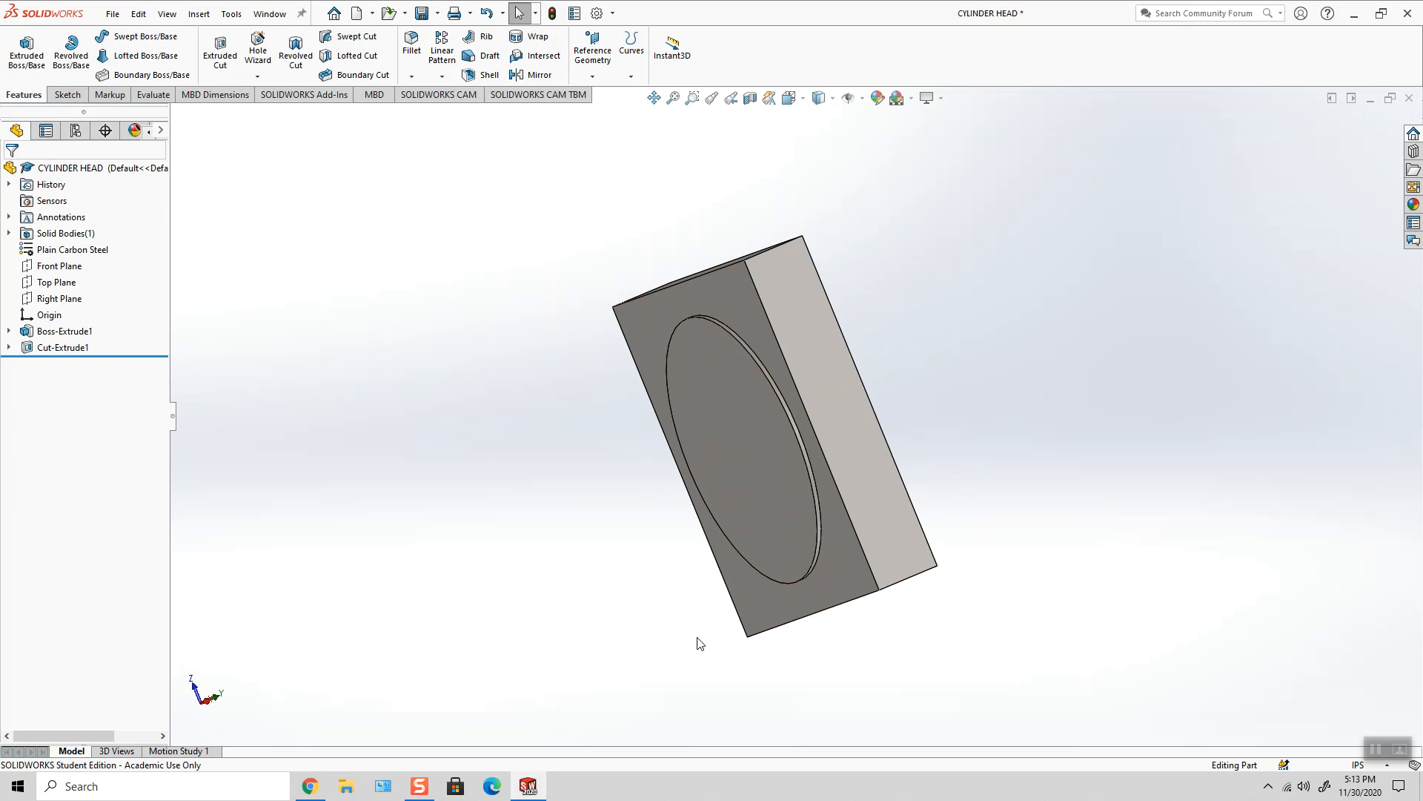
{"action": "left_click", "coordinate": [730, 306]}
{"action": "middle_click_drag", "start_coordinate": [853, 424], "coordinate": [872, 476]}
{"action": "left_click", "coordinate": [874, 480]}
{"action": "left_click", "coordinate": [81, 296]}
{"action": "left_click", "coordinate": [64, 336]}
{"action": "left_click", "coordinate": [11, 172]}
{"action": "middle_click_drag", "start_coordinate": [454, 464], "coordinate": [683, 318]}
- Show the part in isometric view and save it
{"action": "left_click", "coordinate": [802, 100]}
{"action": "left_click", "coordinate": [878, 141]}
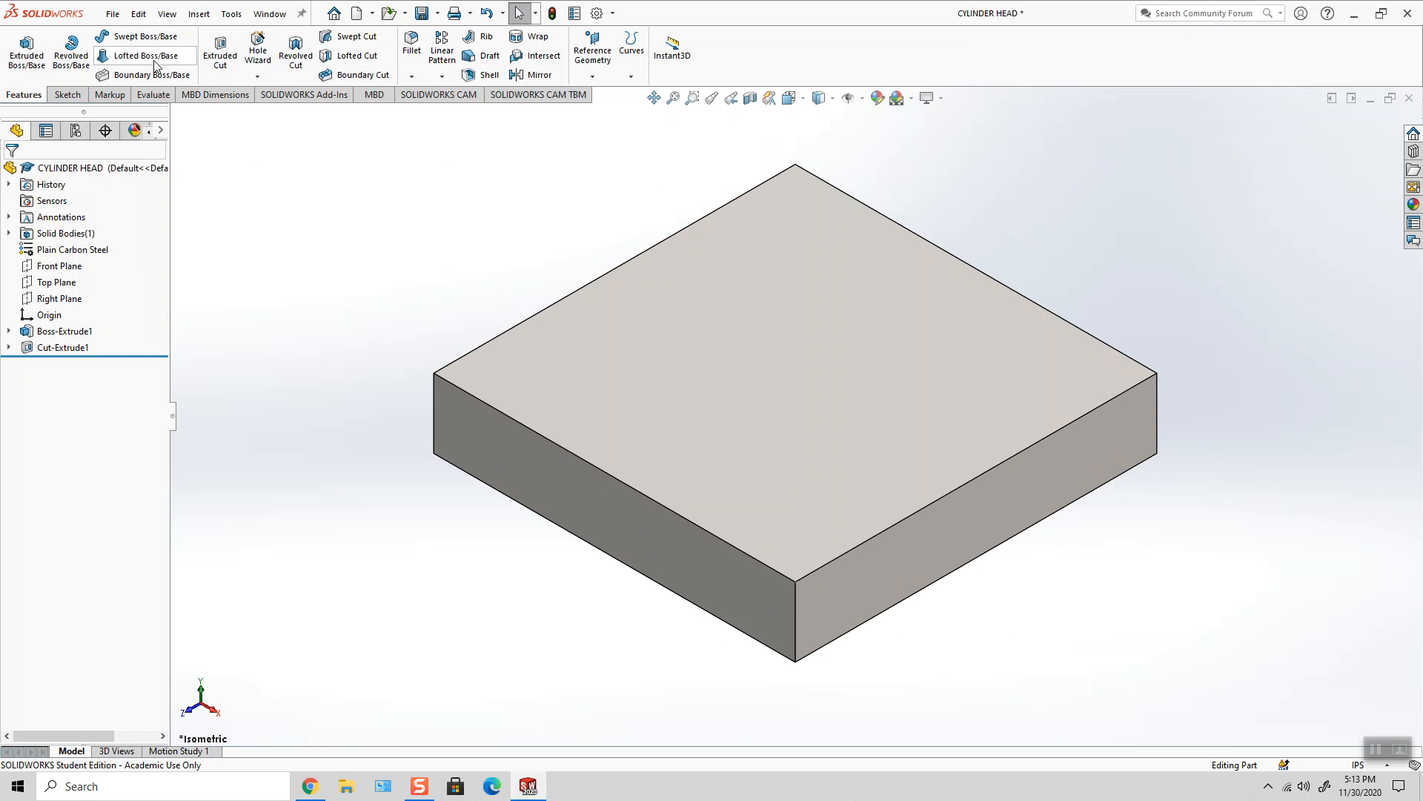
{"action": "left_click", "coordinate": [113, 13]}
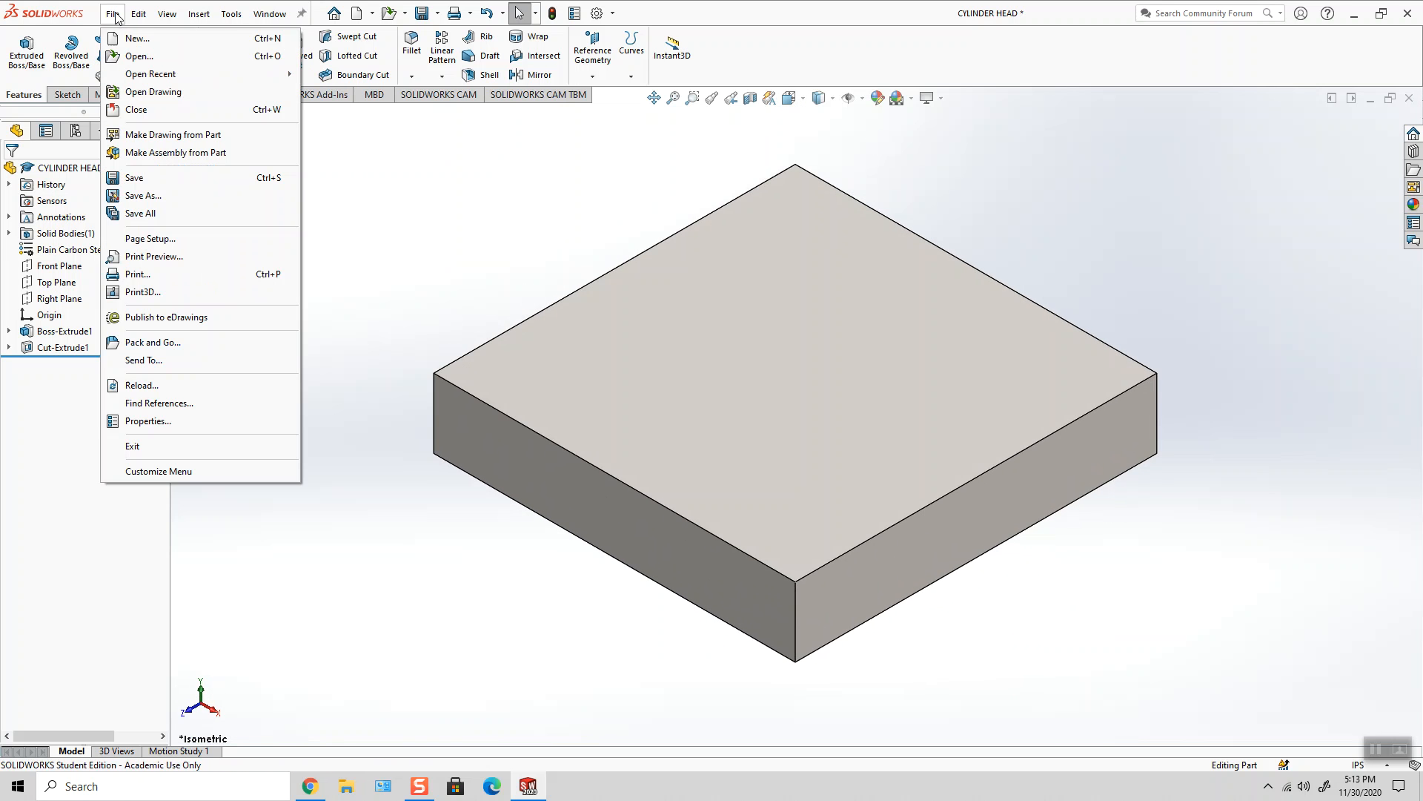
{"action": "left_click", "coordinate": [153, 183]}
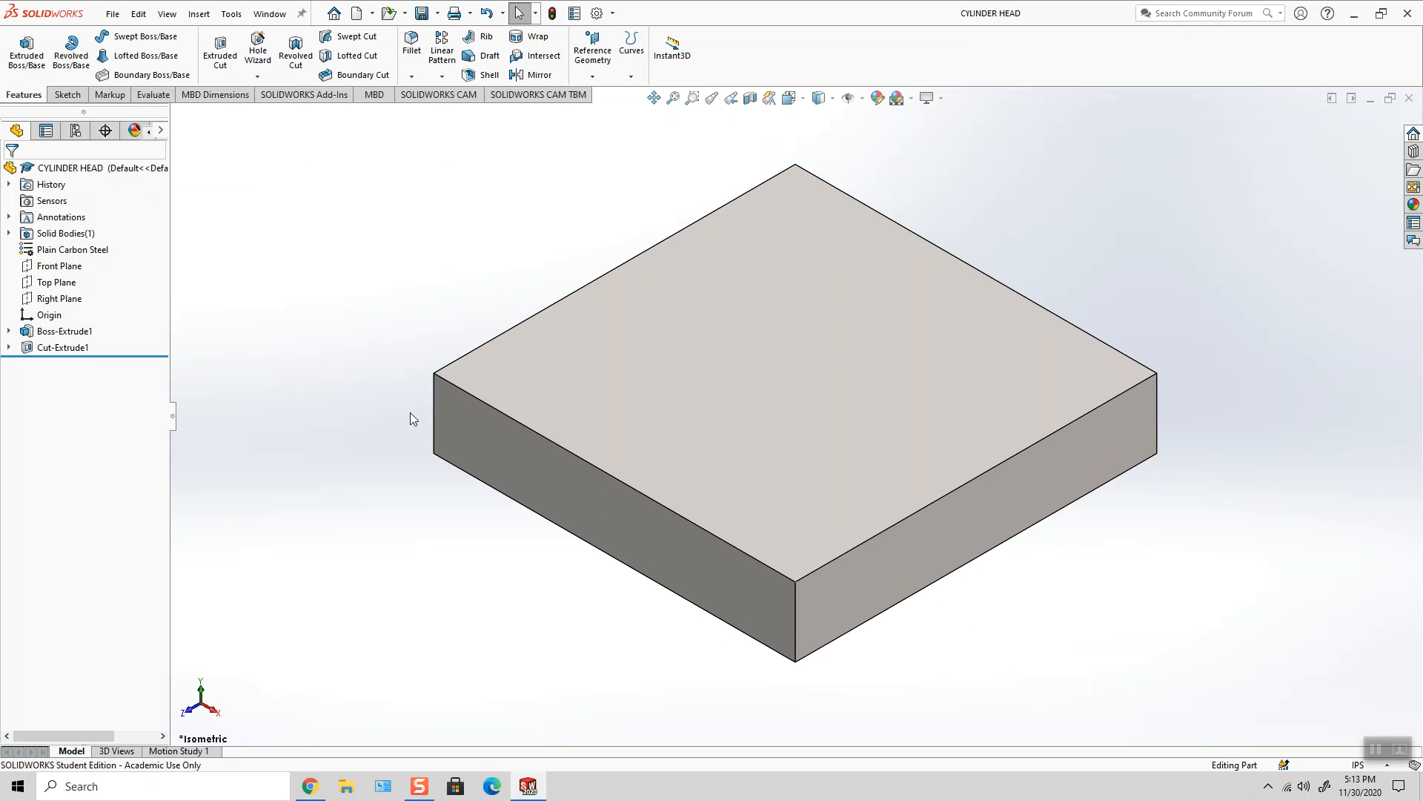
- Start a sketch on the underside face surrounding the raised disc and convert the disc's circular edge into it
{"action": "middle_click_drag", "start_coordinate": [572, 523], "coordinate": [708, 399]}
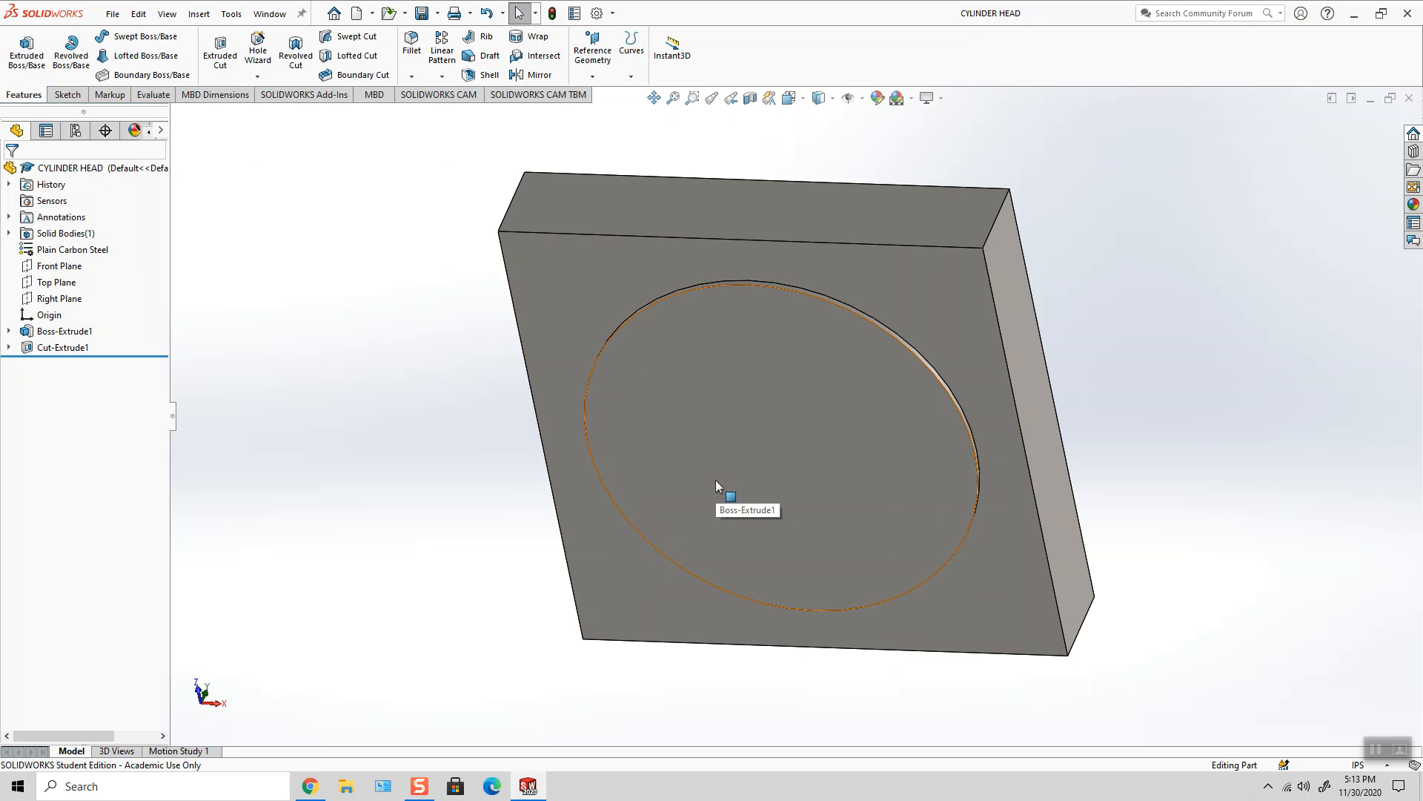
{"action": "left_click", "coordinate": [928, 301]}
{"action": "mouse_move", "coordinate": [927, 301]}
{"action": "middle_mouse_down"}
{"action": "mouse_move", "coordinate": [794, 390]}
{"action": "mouse_move", "coordinate": [845, 238]}
{"action": "middle_mouse_up"}
{"action": "right_click", "coordinate": [845, 238]}
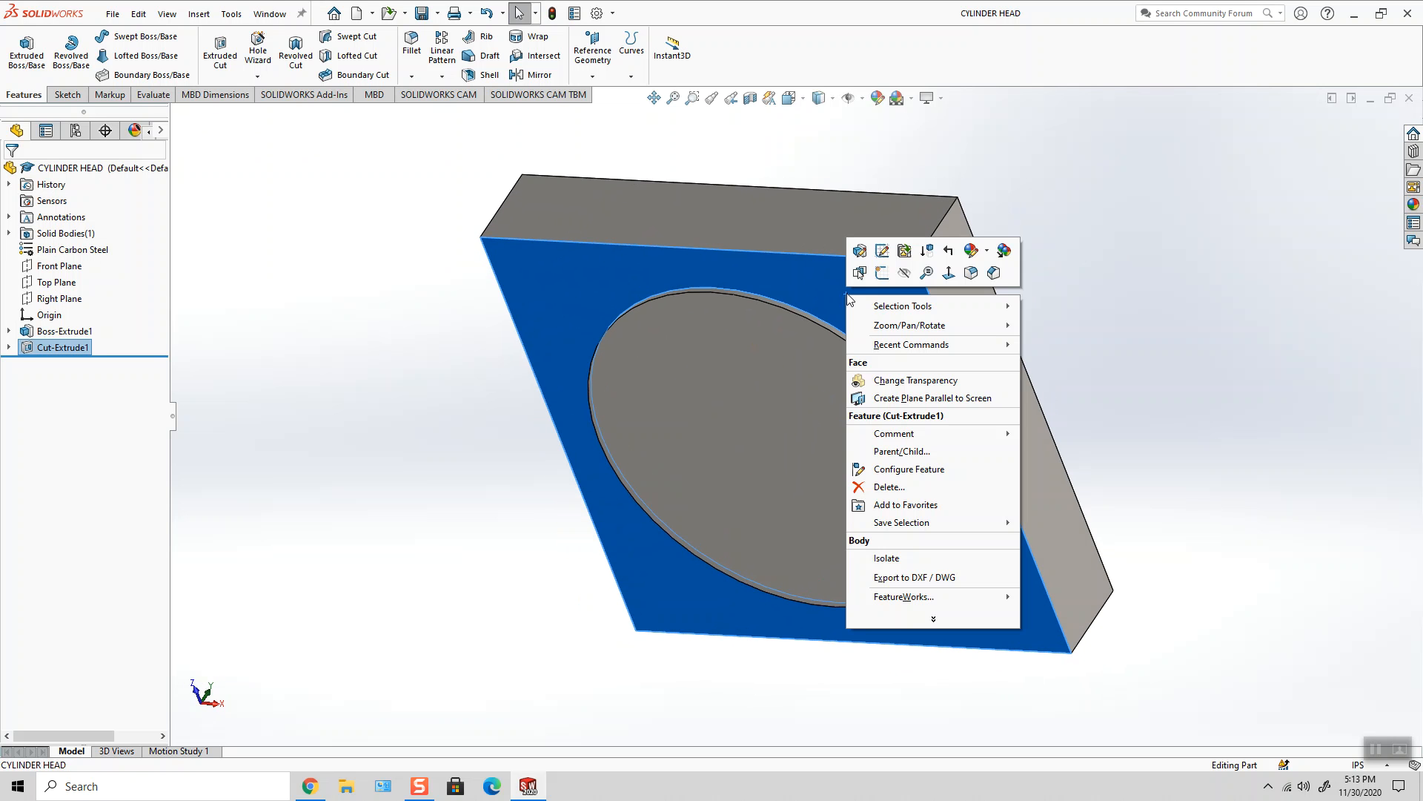
{"action": "left_click", "coordinate": [869, 276]}
{"action": "left_click", "coordinate": [789, 98]}
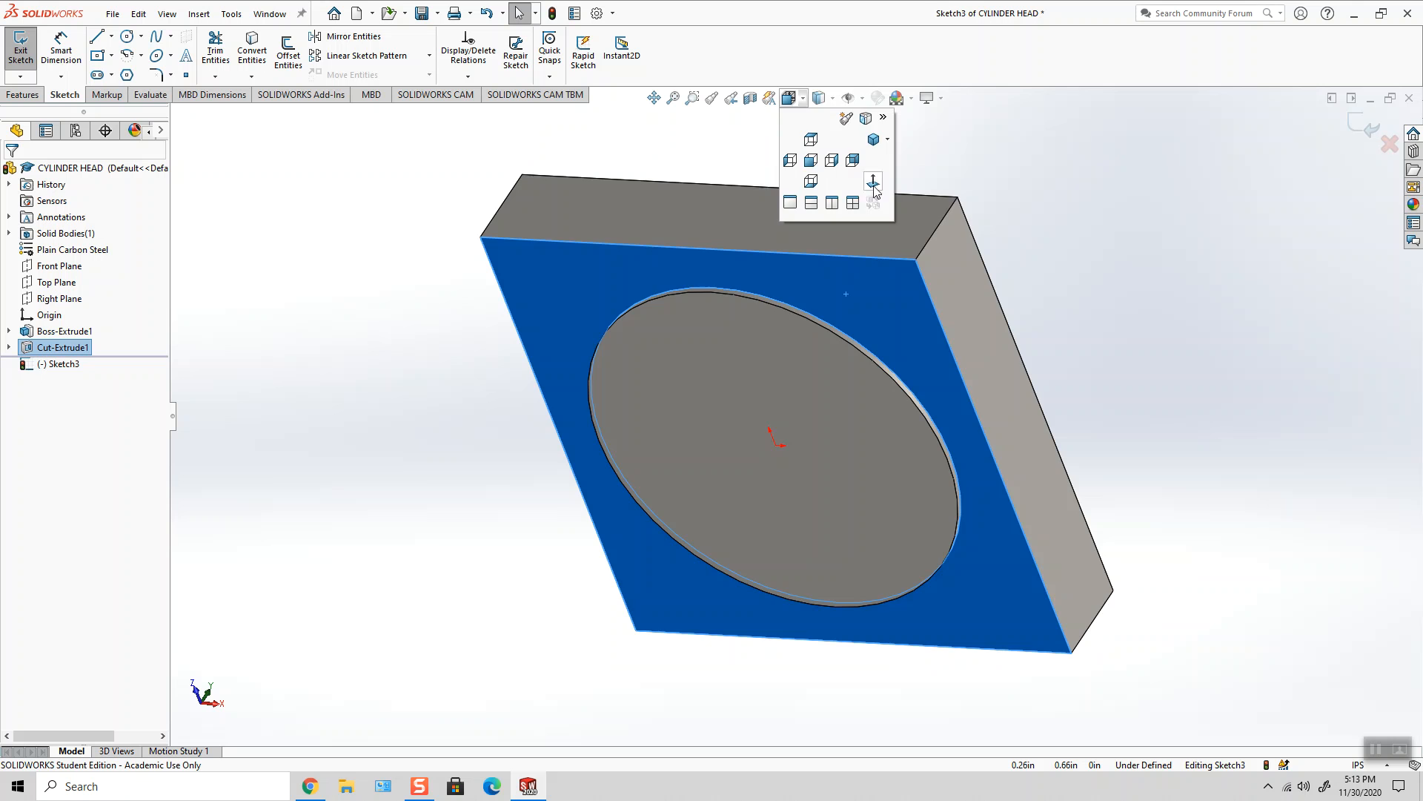
{"action": "left_click", "coordinate": [860, 182]}
{"action": "left_click", "coordinate": [252, 50]}
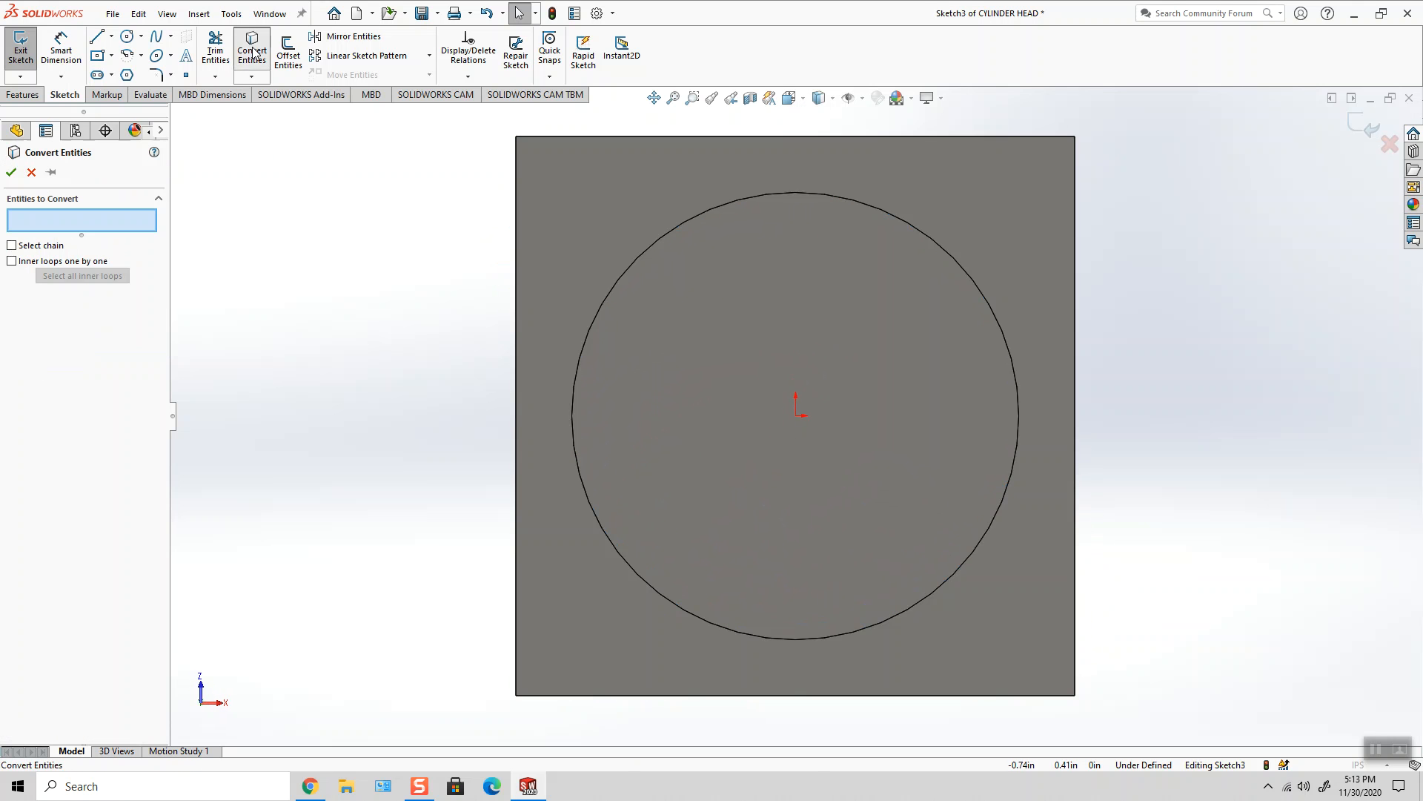
{"action": "left_click", "coordinate": [697, 215]}
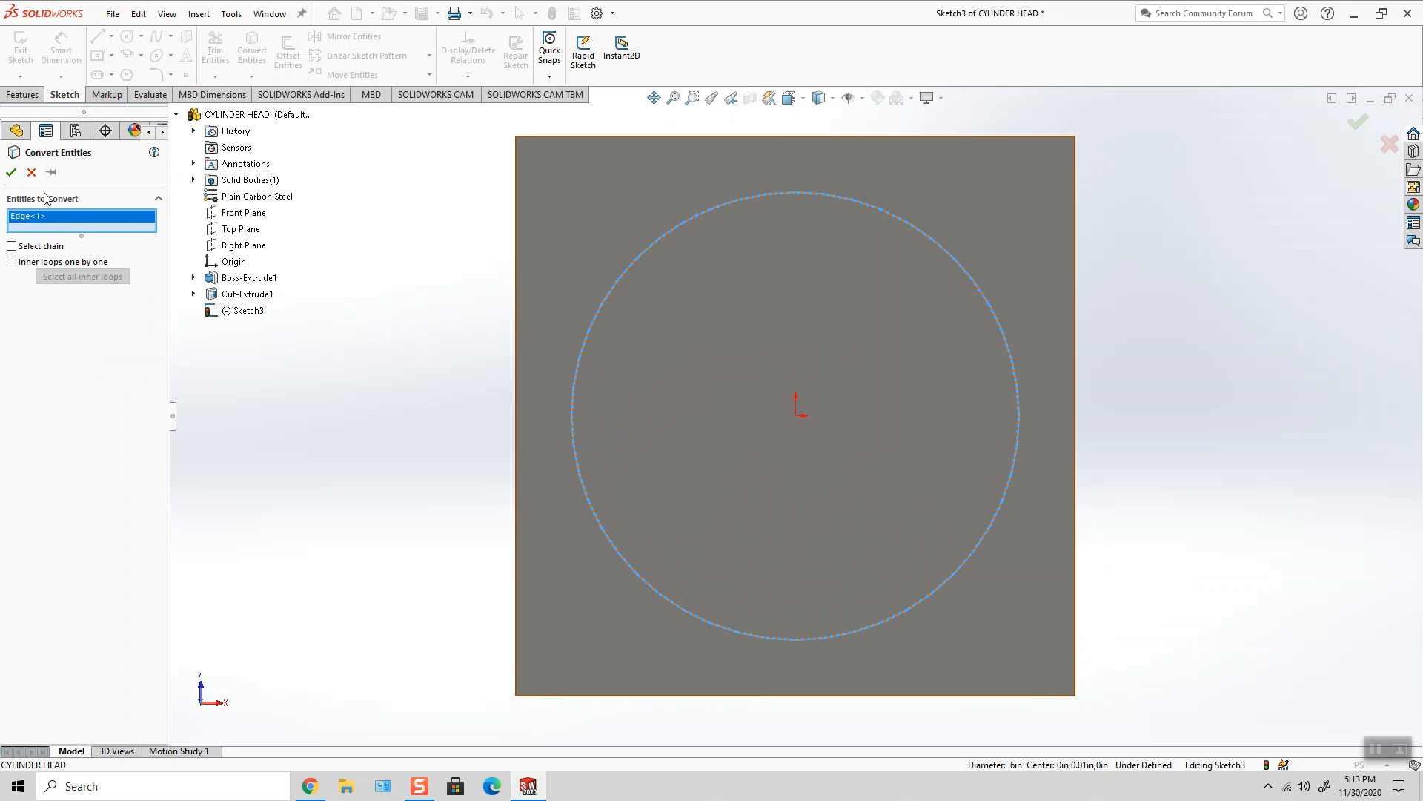
{"action": "left_click", "coordinate": [11, 172]}
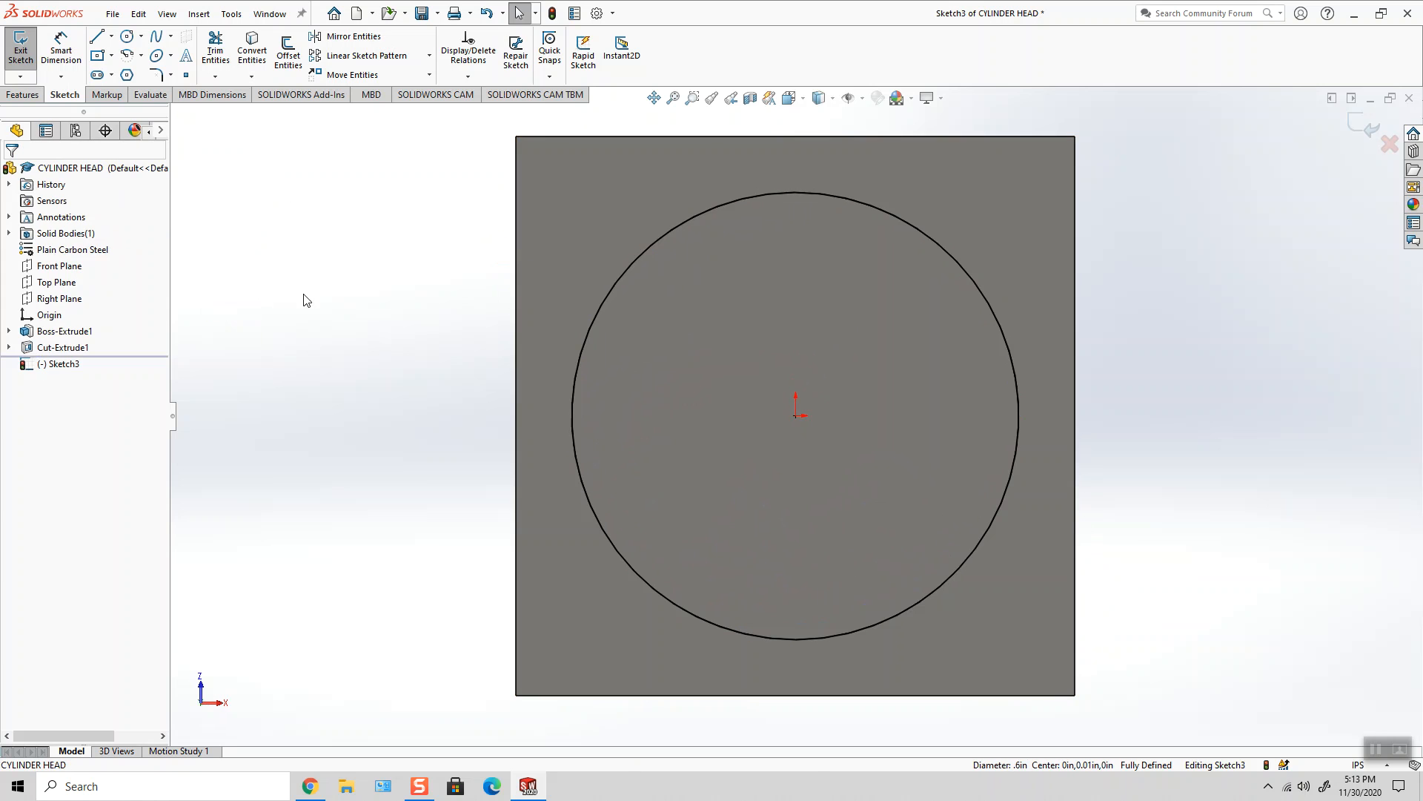
- Sketch a circle about 0.72 in in diameter centred on the origin around the converted circle, and dimension its diameter
{"action": "left_click", "coordinate": [128, 35]}
{"action": "left_click", "coordinate": [796, 415]}
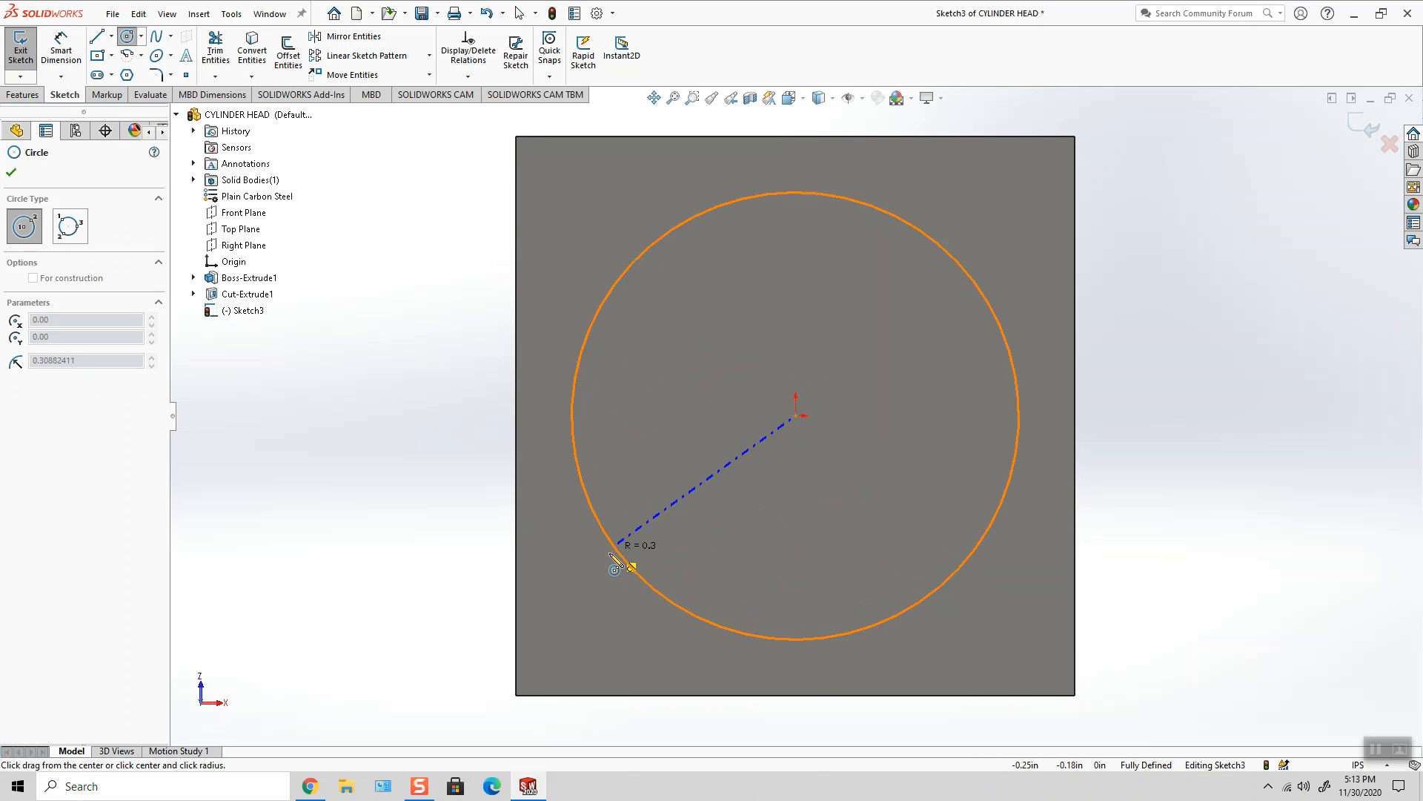
{"action": "left_click", "coordinate": [593, 589]}
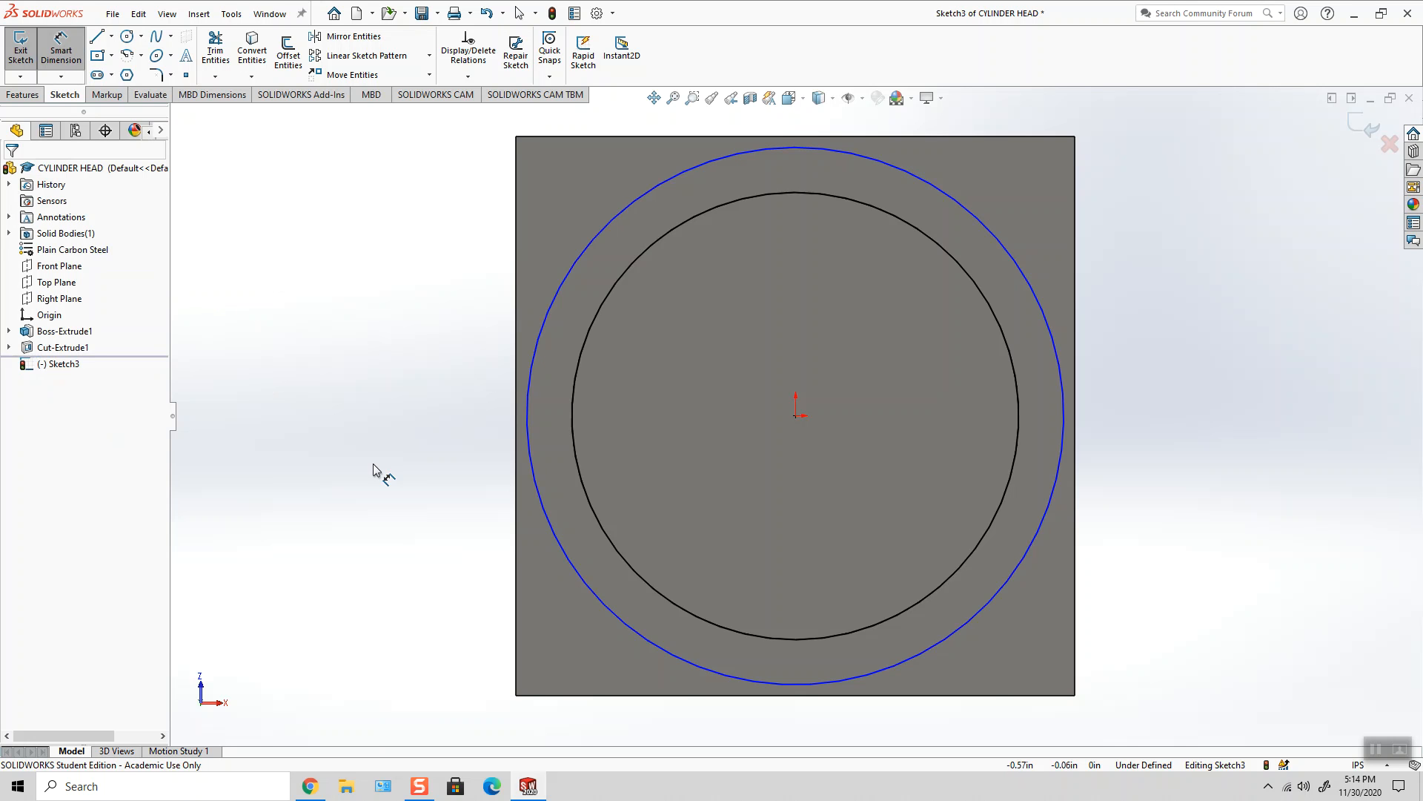
{"action": "left_click", "coordinate": [1059, 470]}
{"action": "left_click", "coordinate": [1185, 469]}
{"action": "left_click", "coordinate": [1140, 448]}
{"action": "left_click", "coordinate": [1366, 126]}
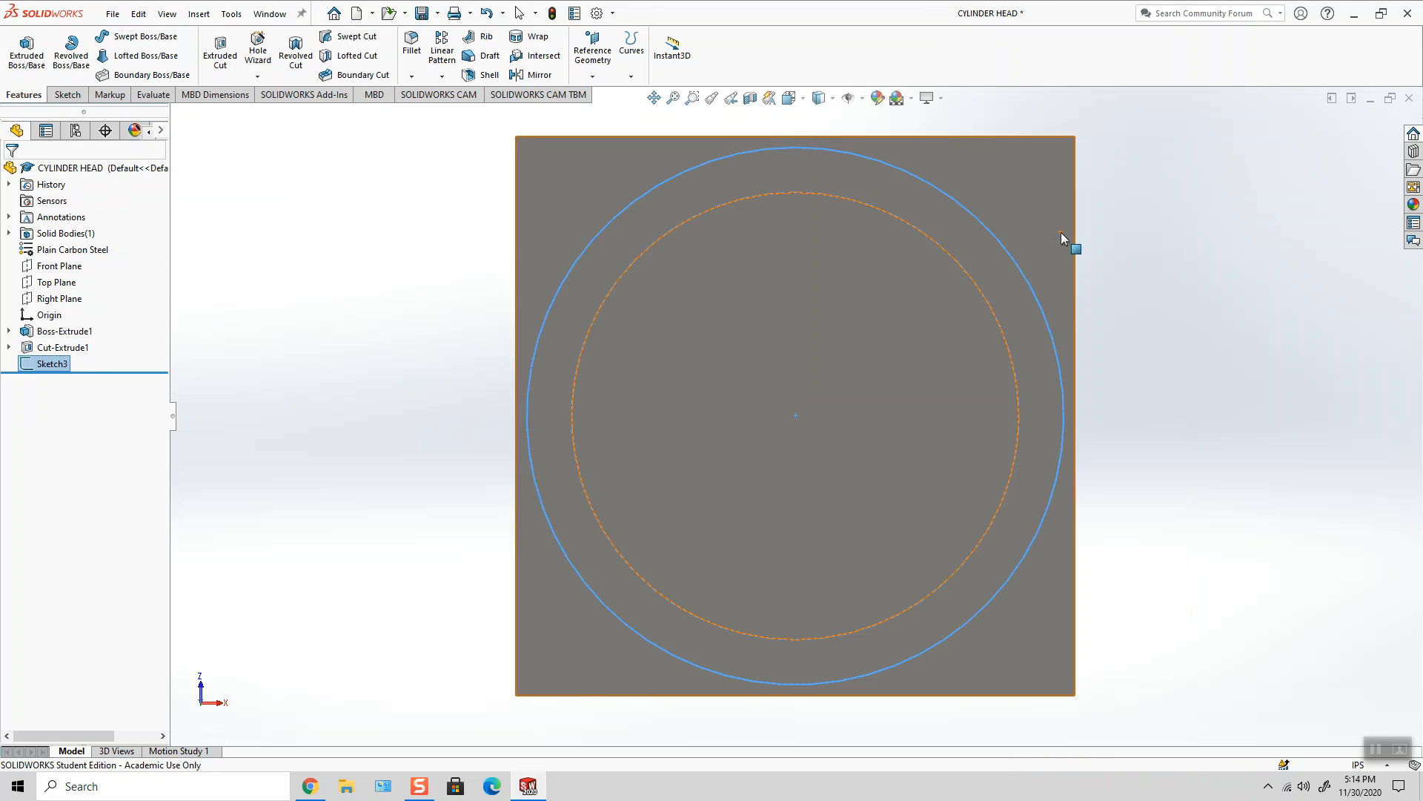
- Set the diameter of the raised disc's circle to 0.438 in and rebuild the part
{"action": "left_click", "coordinate": [815, 382]}
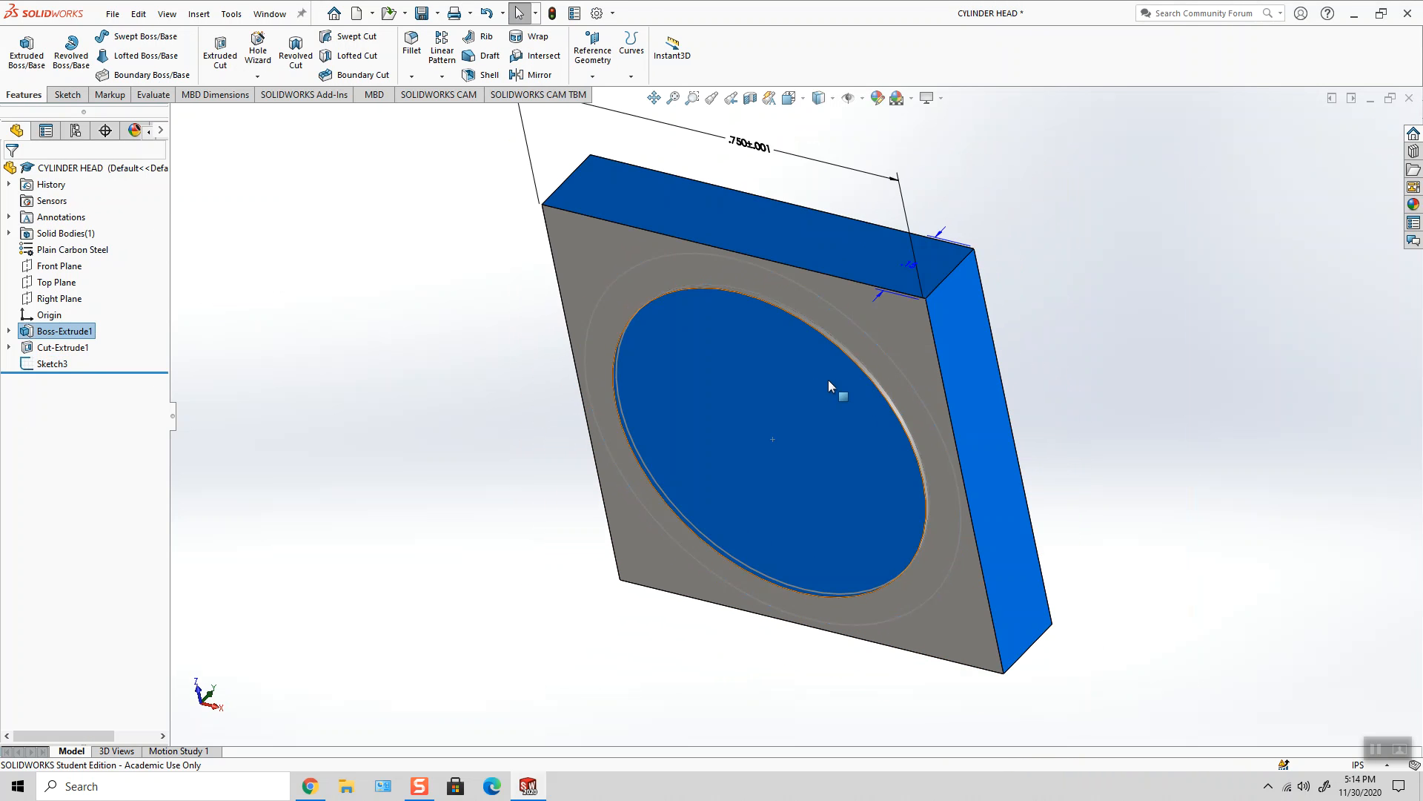
{"action": "scroll", "coordinate": [845, 352], "scroll_direction": "up", "scroll_amount": 2}
{"action": "left_click", "coordinate": [856, 346]}
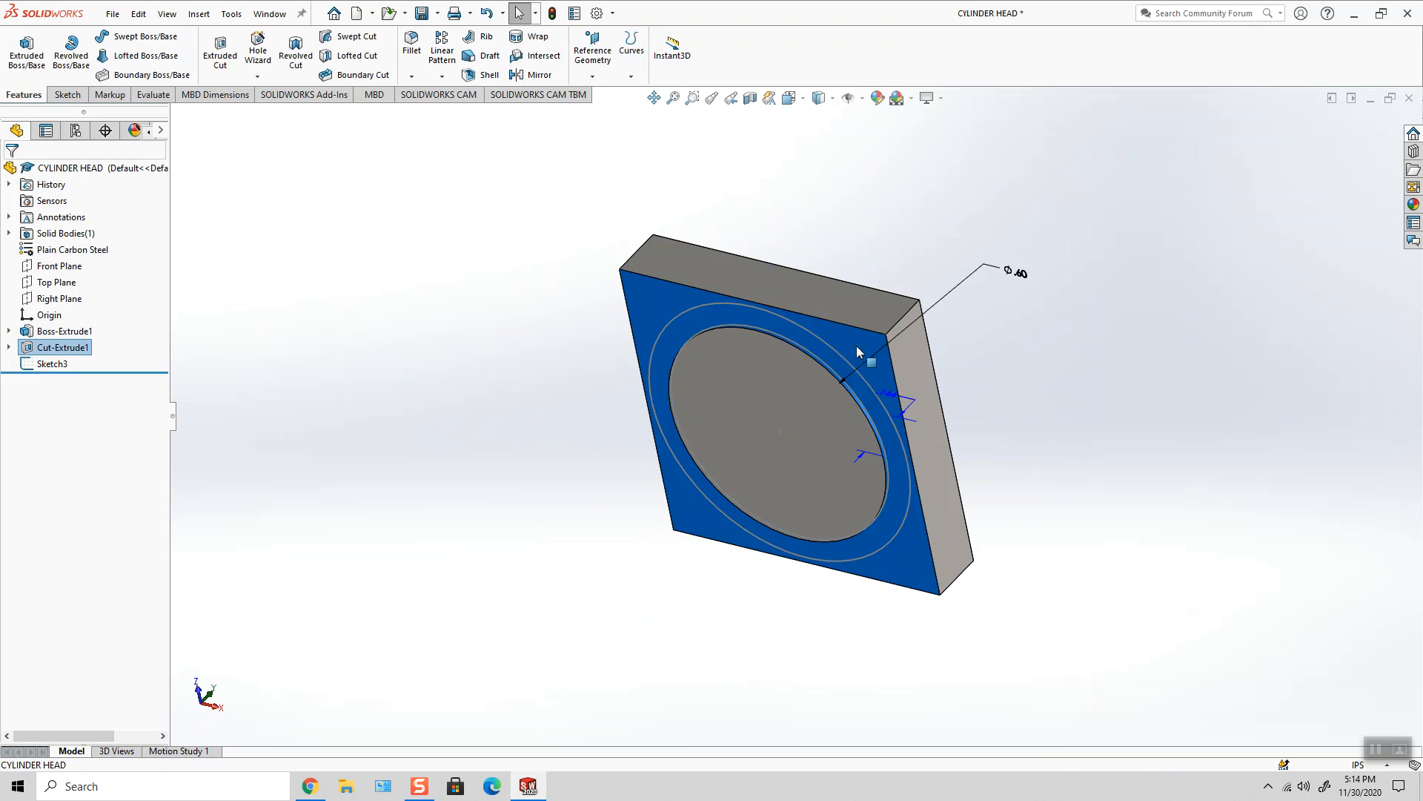
{"action": "double_click", "coordinate": [1013, 274]}
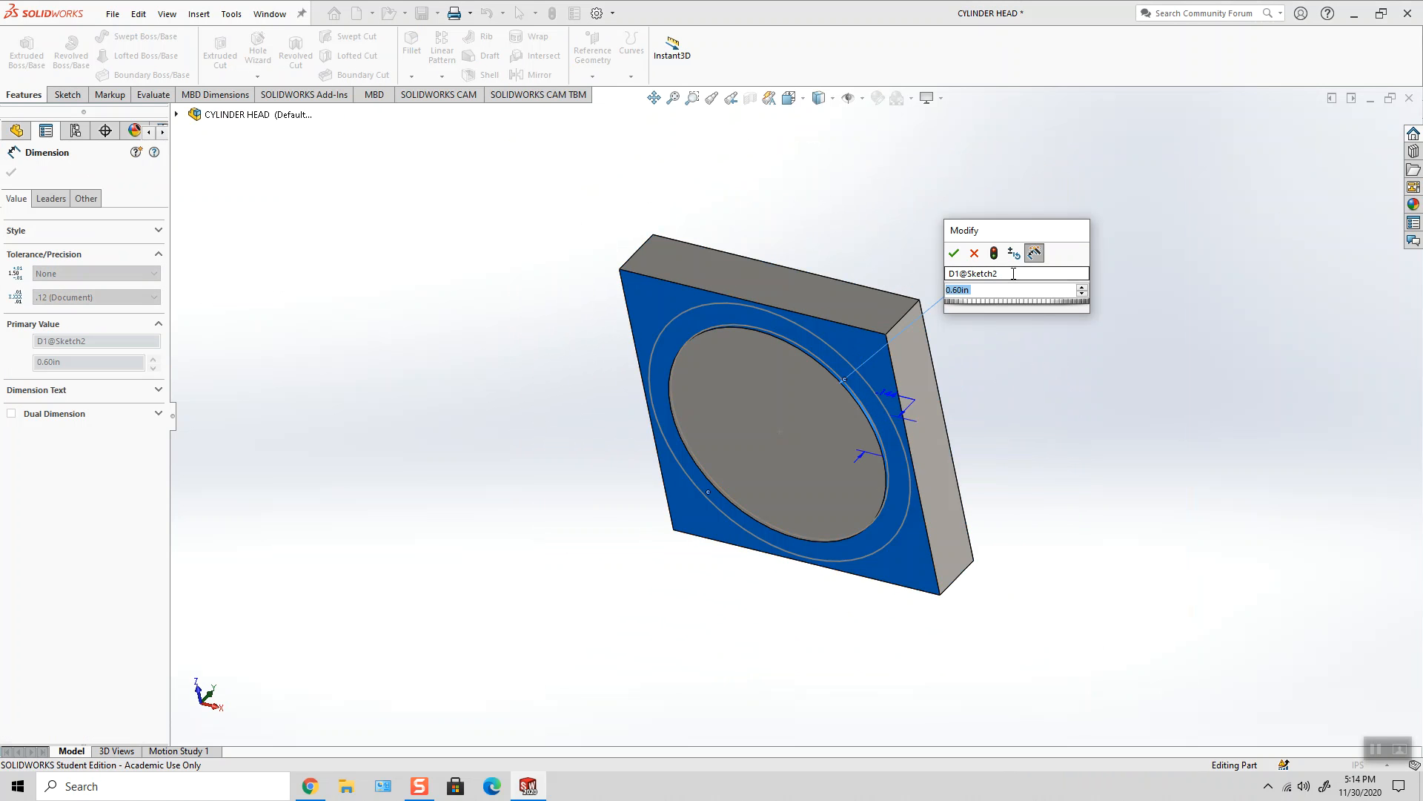
{"action": "type", "text": ".438"}
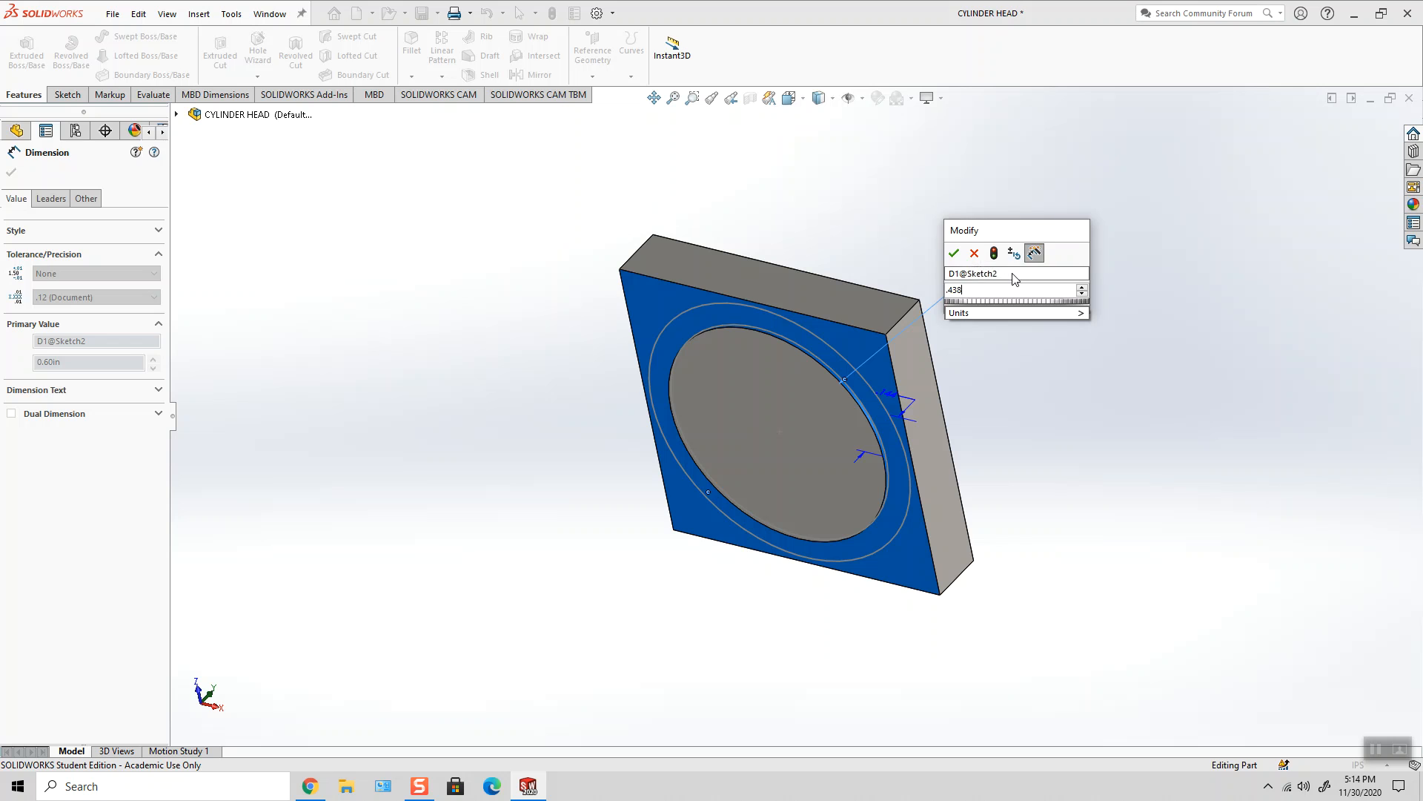
{"action": "key", "text": "Return"}
{"action": "left_click", "coordinate": [552, 14]}
- Edit the two-circle underside sketch to set the outer circle's diameter to 0.6 in, and exit the sketch
{"action": "right_click", "coordinate": [52, 363]}
{"action": "left_click", "coordinate": [54, 318]}
{"action": "double_click", "coordinate": [979, 501]}
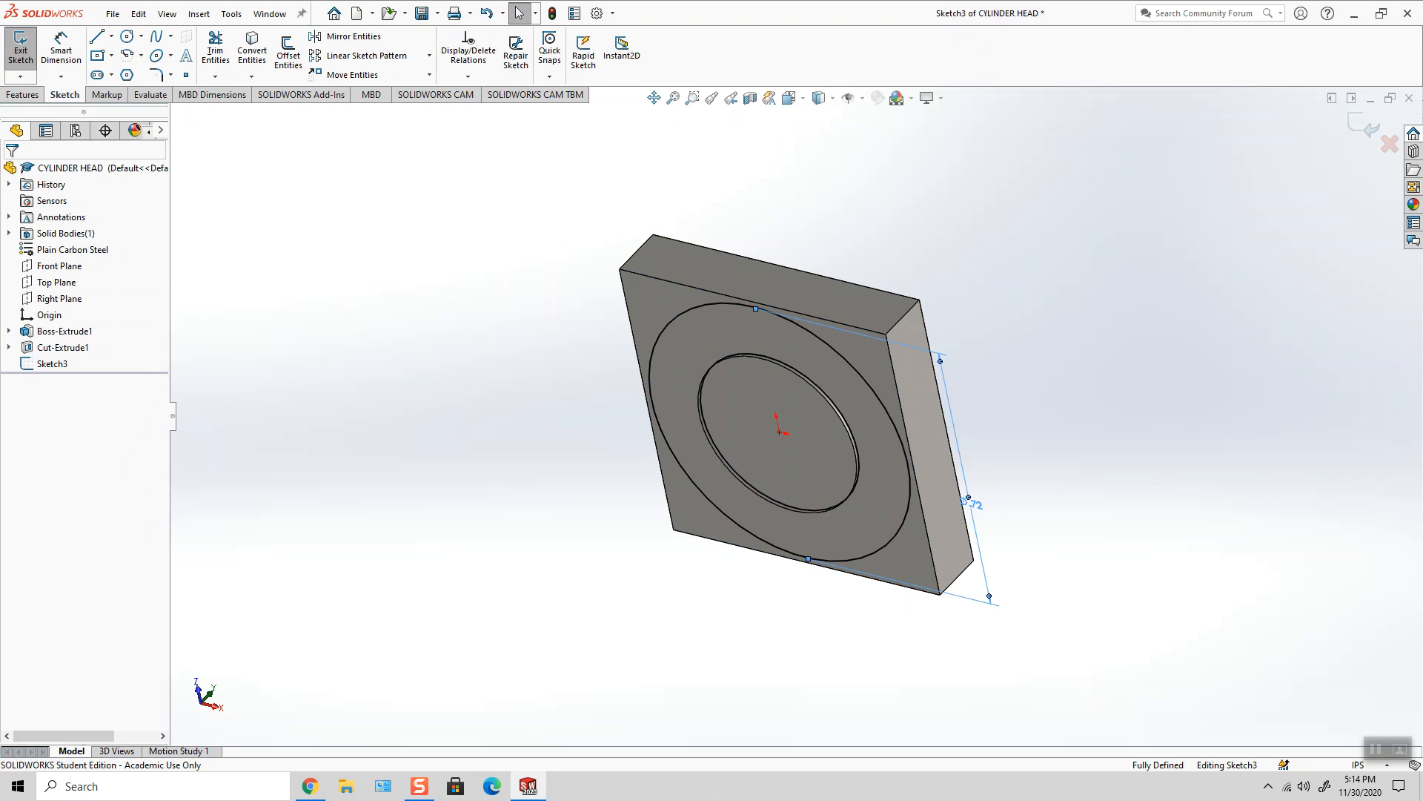
{"action": "type", "text": ".6"}
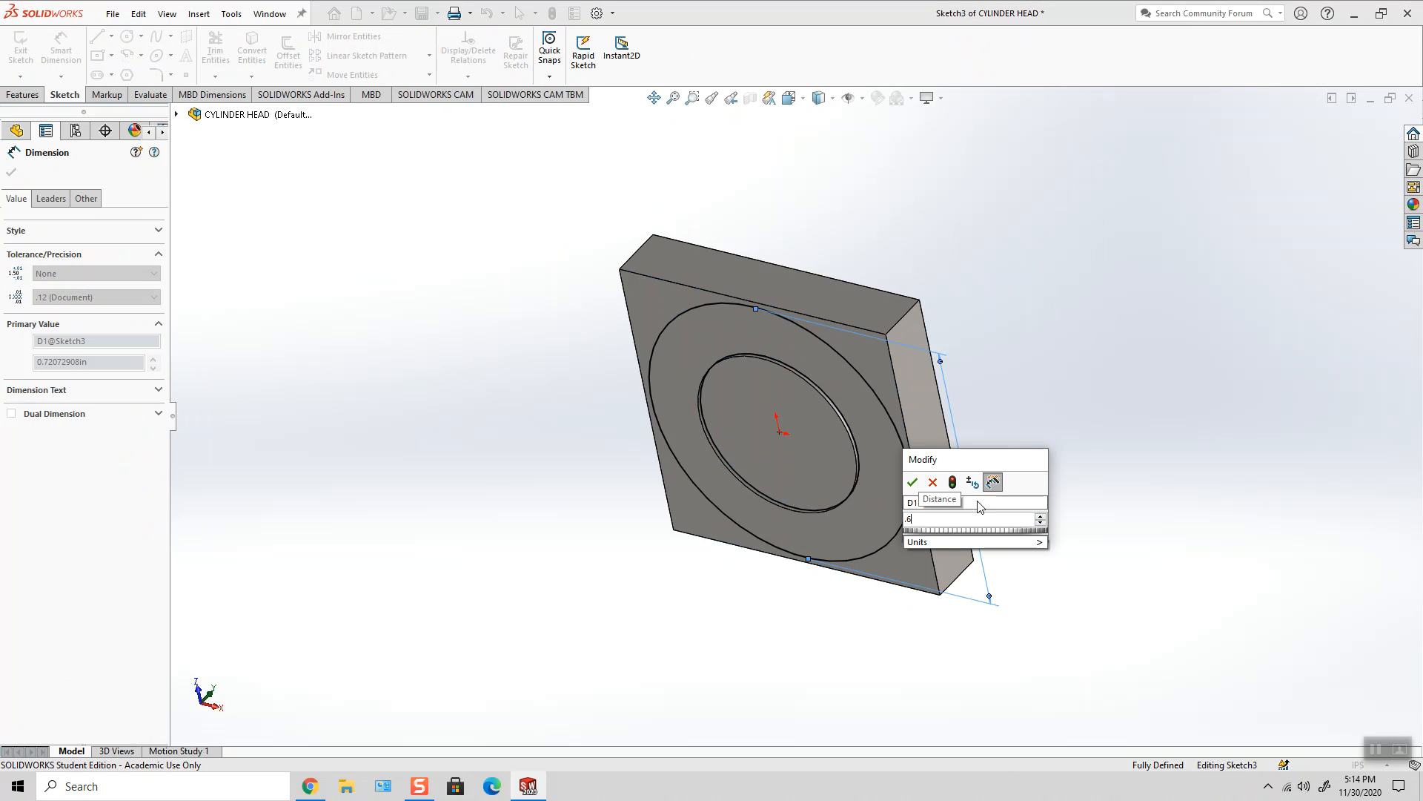
{"action": "key", "text": "Return"}
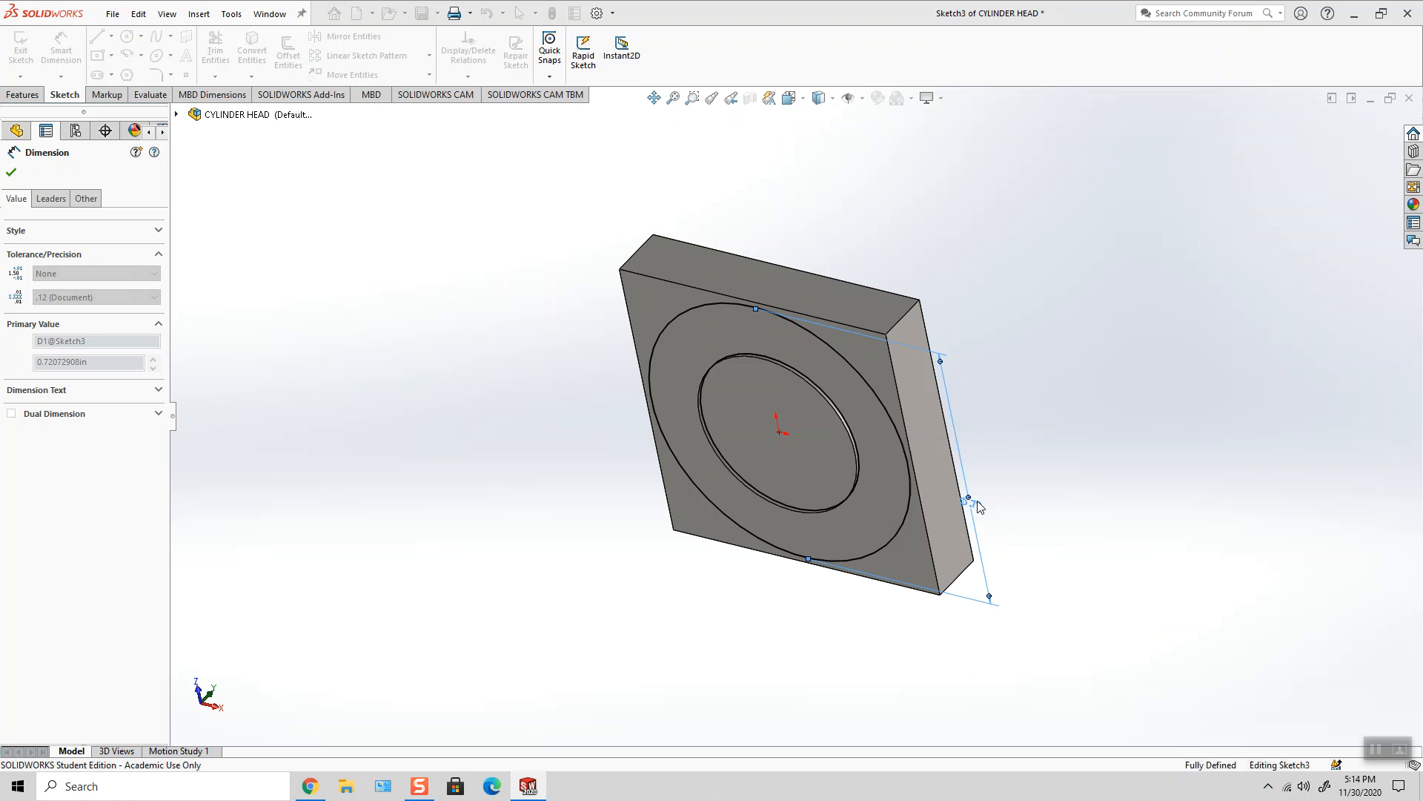
{"action": "left_click", "coordinate": [1051, 270]}
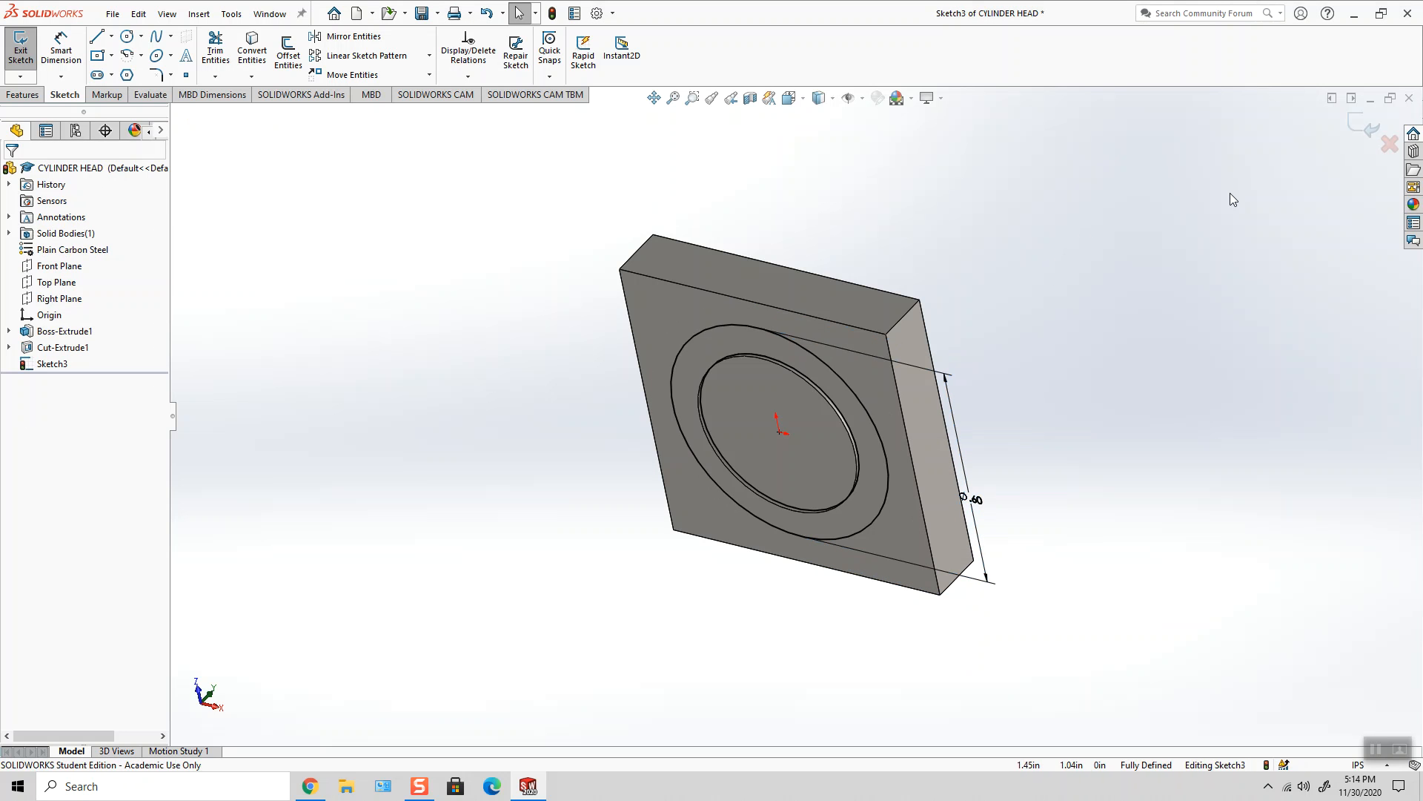
{"action": "left_click", "coordinate": [1357, 130]}
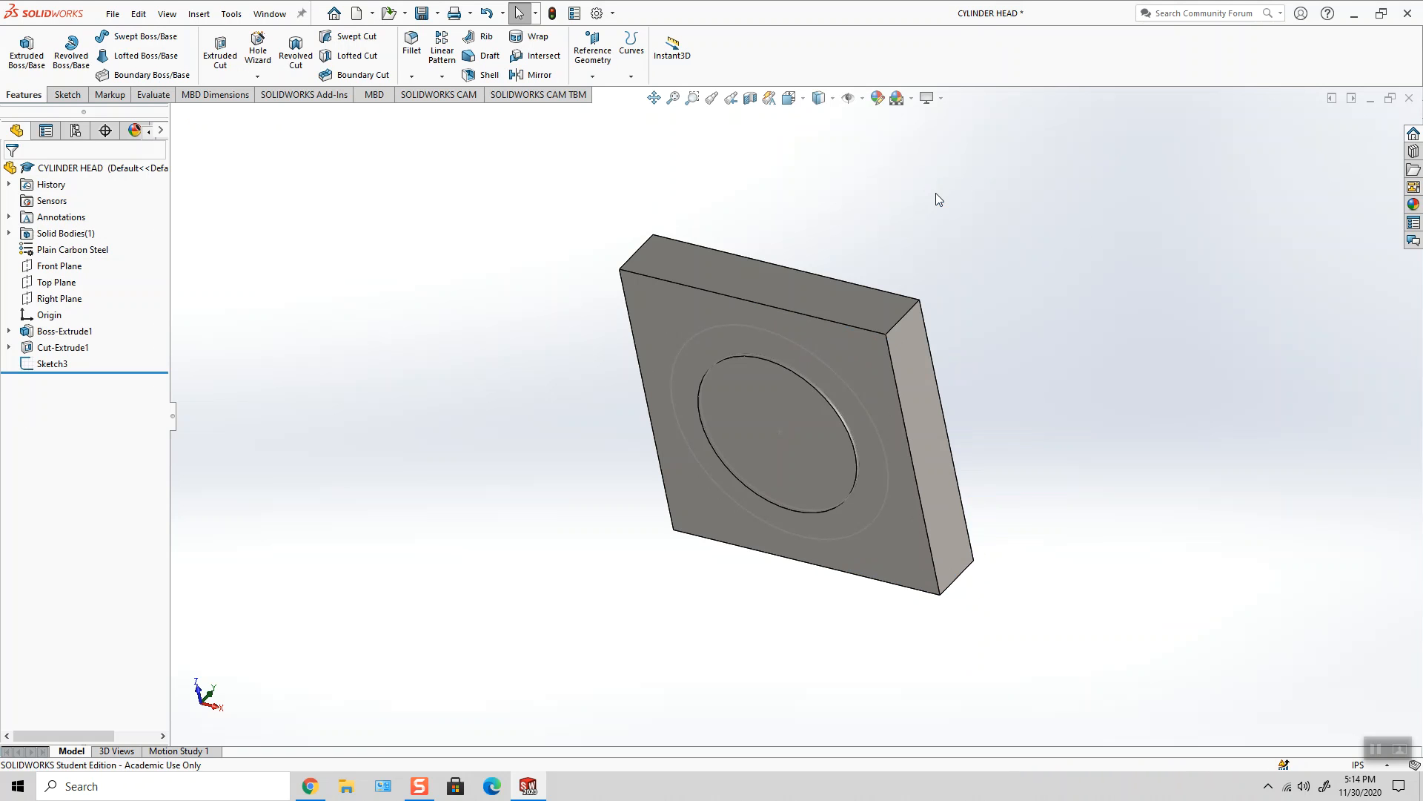
- Cut-extrude the ring sketch around the raised disc to a blind depth of 0.047 in
{"action": "left_click", "coordinate": [220, 52]}
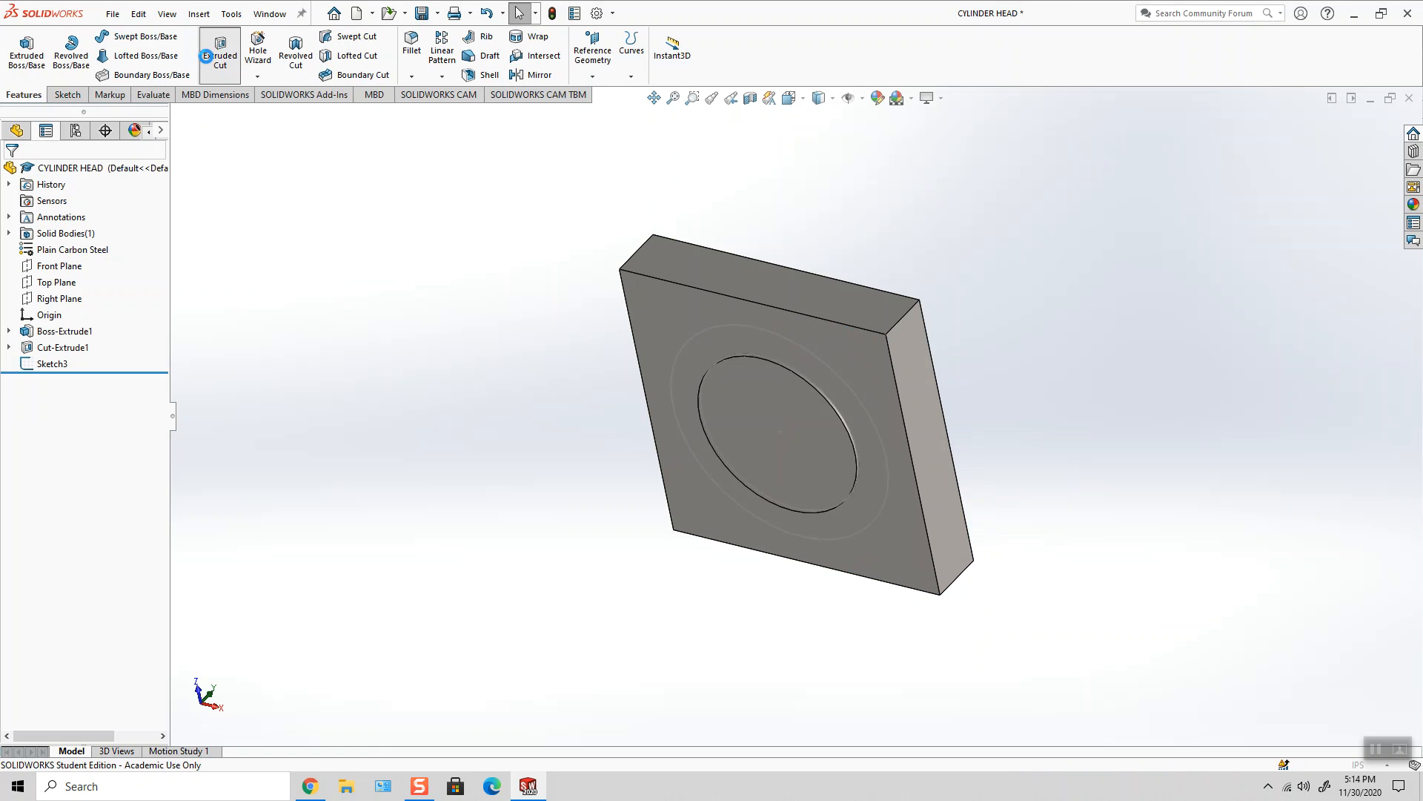
{"action": "left_click", "coordinate": [176, 114]}
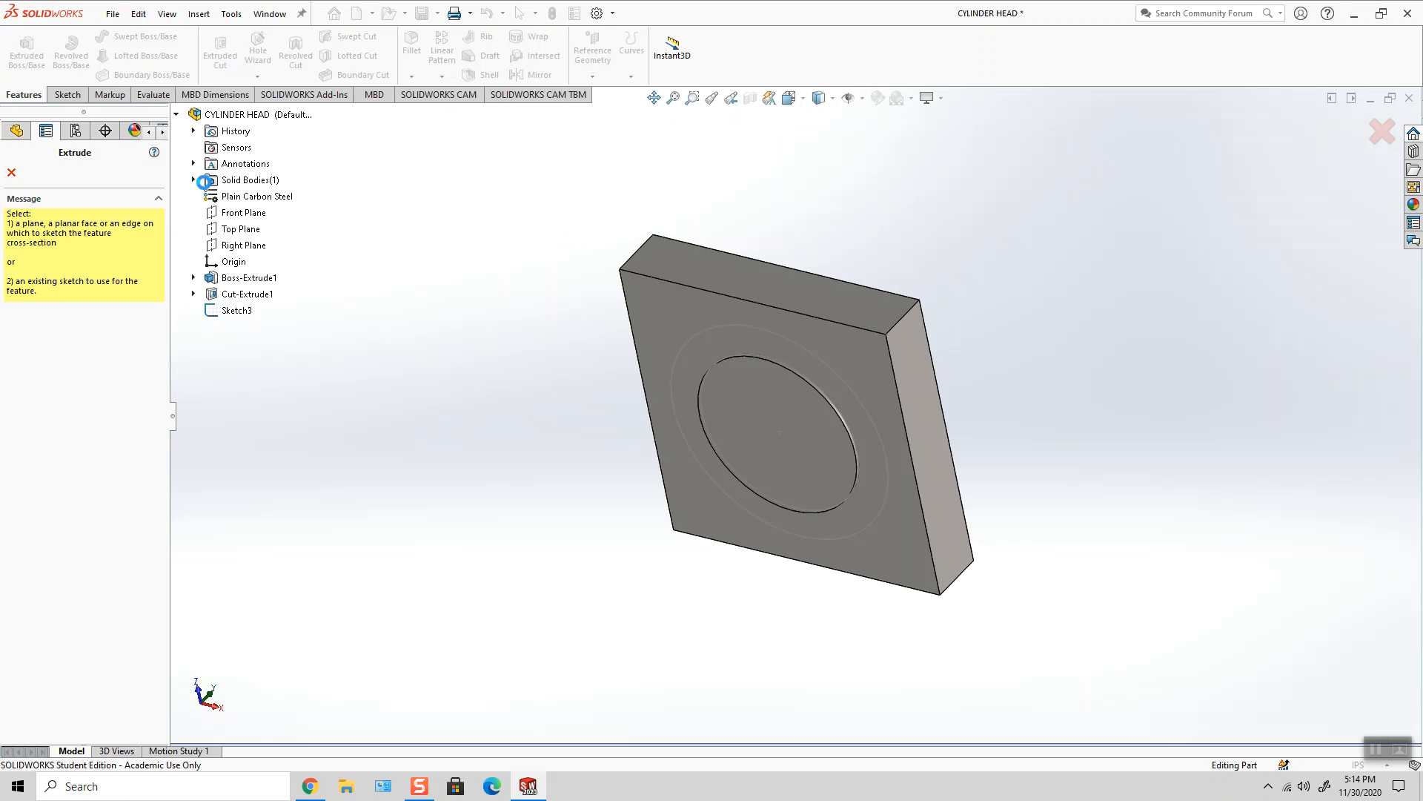
{"action": "left_click", "coordinate": [236, 310]}
{"action": "type", "text": ".047"}
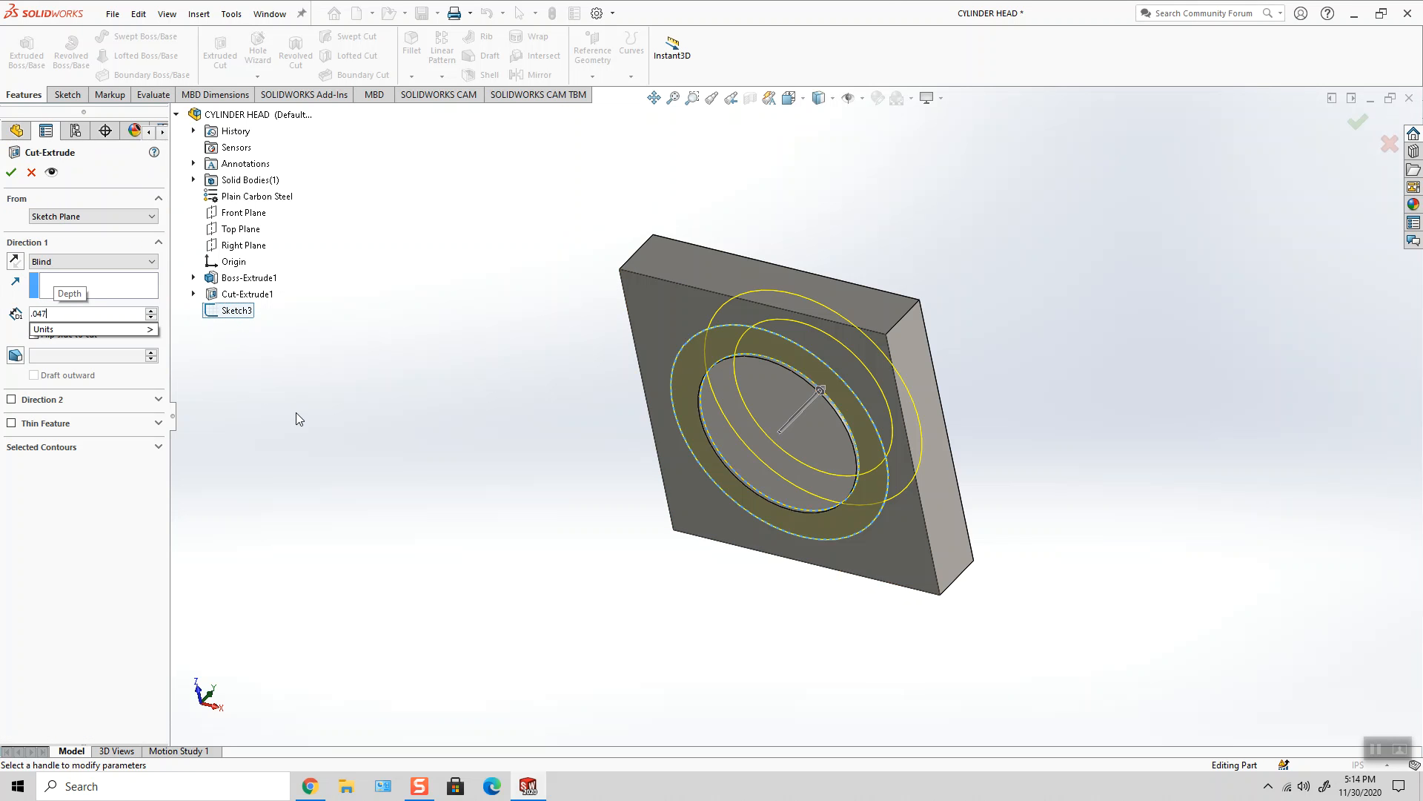
{"action": "key", "text": "Return"}
{"action": "scroll", "coordinate": [847, 390], "scroll_direction": "down", "scroll_amount": 3}
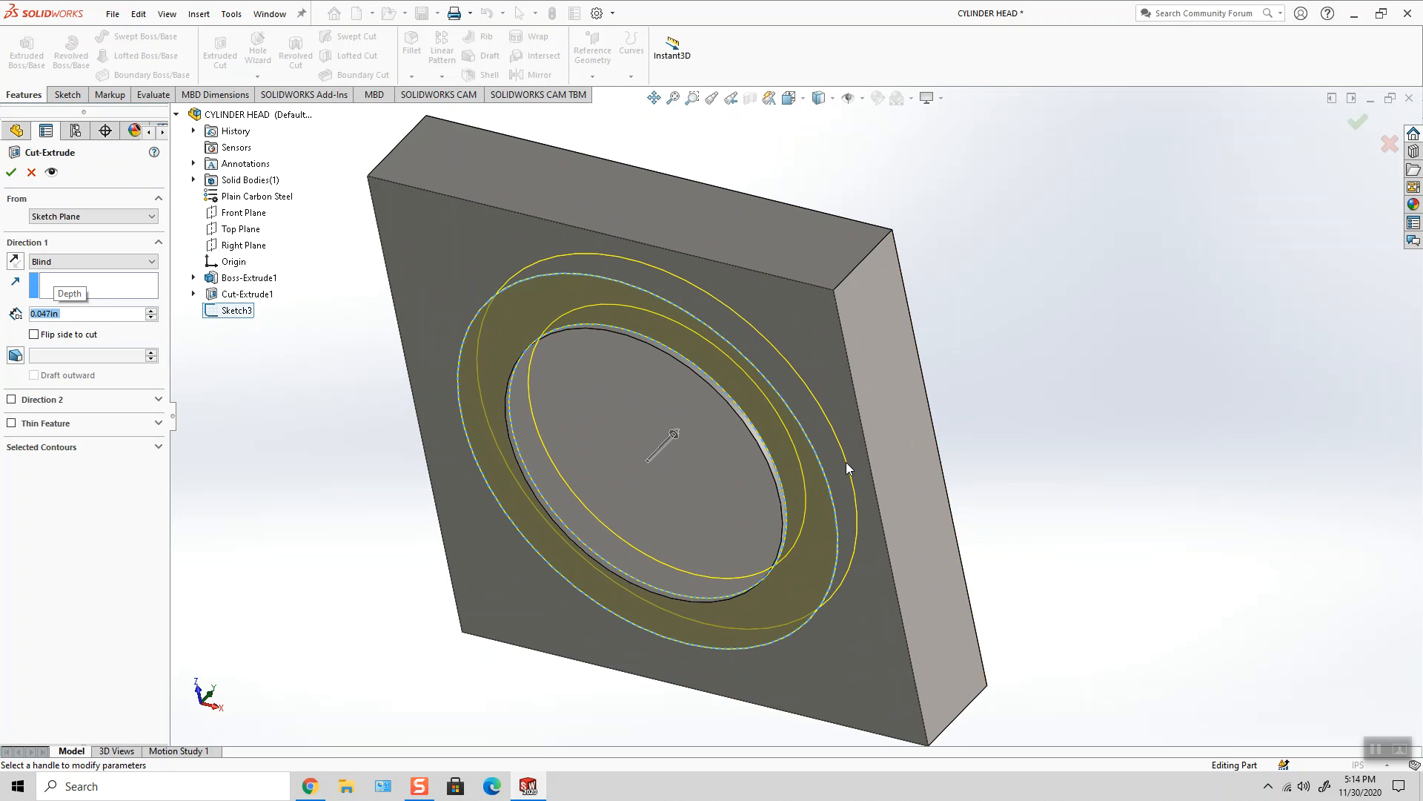
{"action": "left_click", "coordinate": [11, 173]}
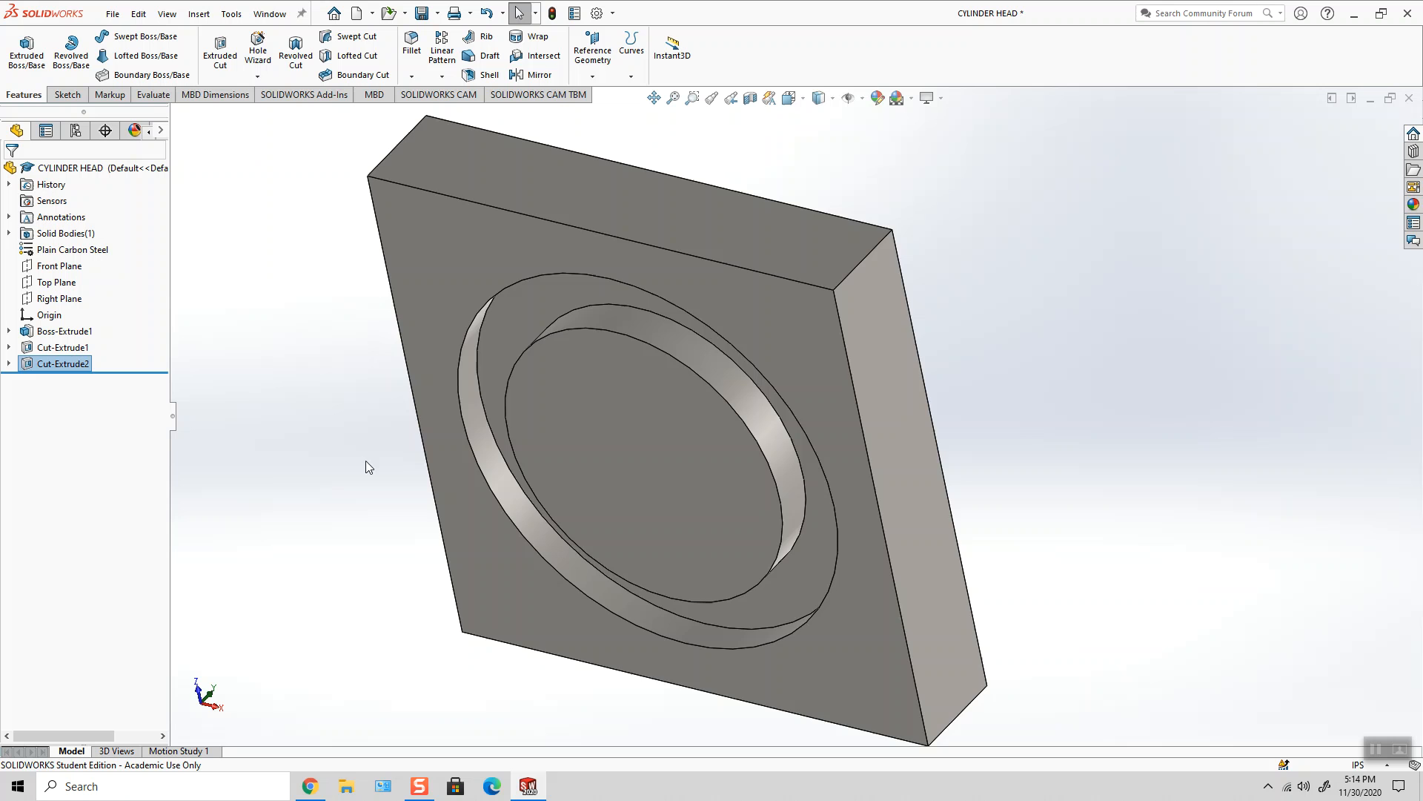
- Change the sketch plane of the ring cut's sketch to the face of the raised disc
{"action": "scroll", "coordinate": [374, 456], "scroll_direction": "up", "scroll_amount": 3}
{"action": "scroll", "coordinate": [716, 385], "scroll_direction": "down", "scroll_amount": 2}
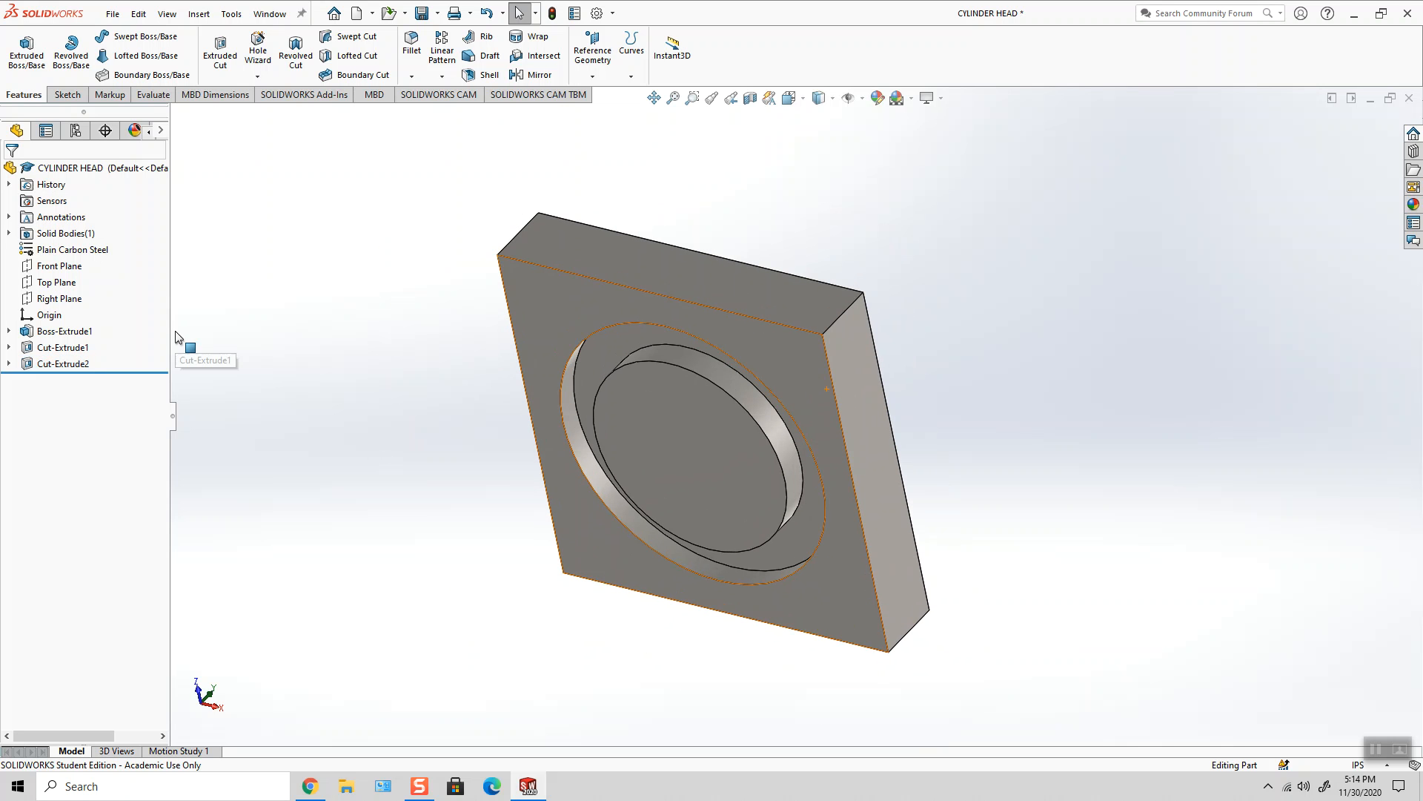
{"action": "left_click", "coordinate": [9, 363]}
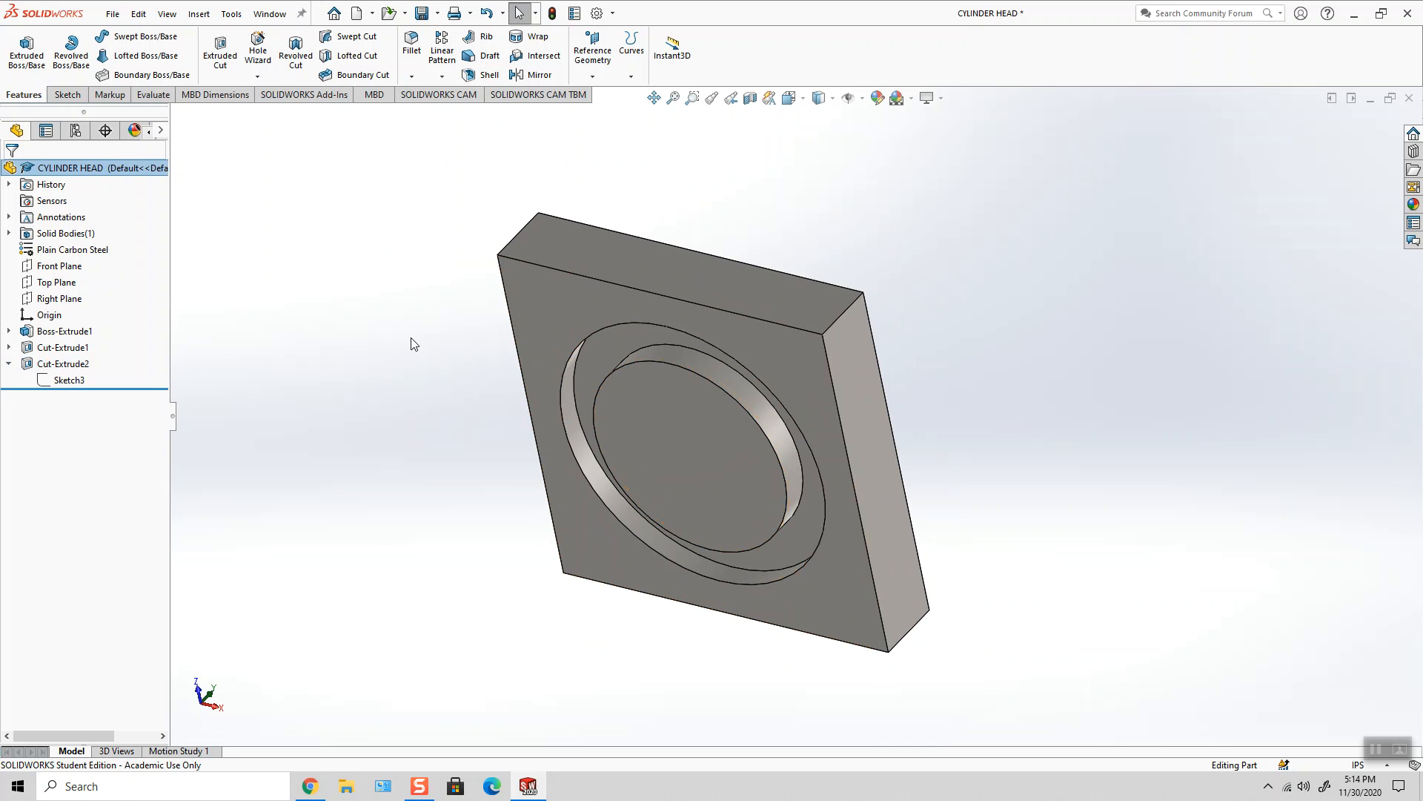
{"action": "left_click", "coordinate": [528, 307]}
{"action": "left_click", "coordinate": [377, 539]}
{"action": "left_click", "coordinate": [619, 445]}
{"action": "left_click", "coordinate": [436, 473]}
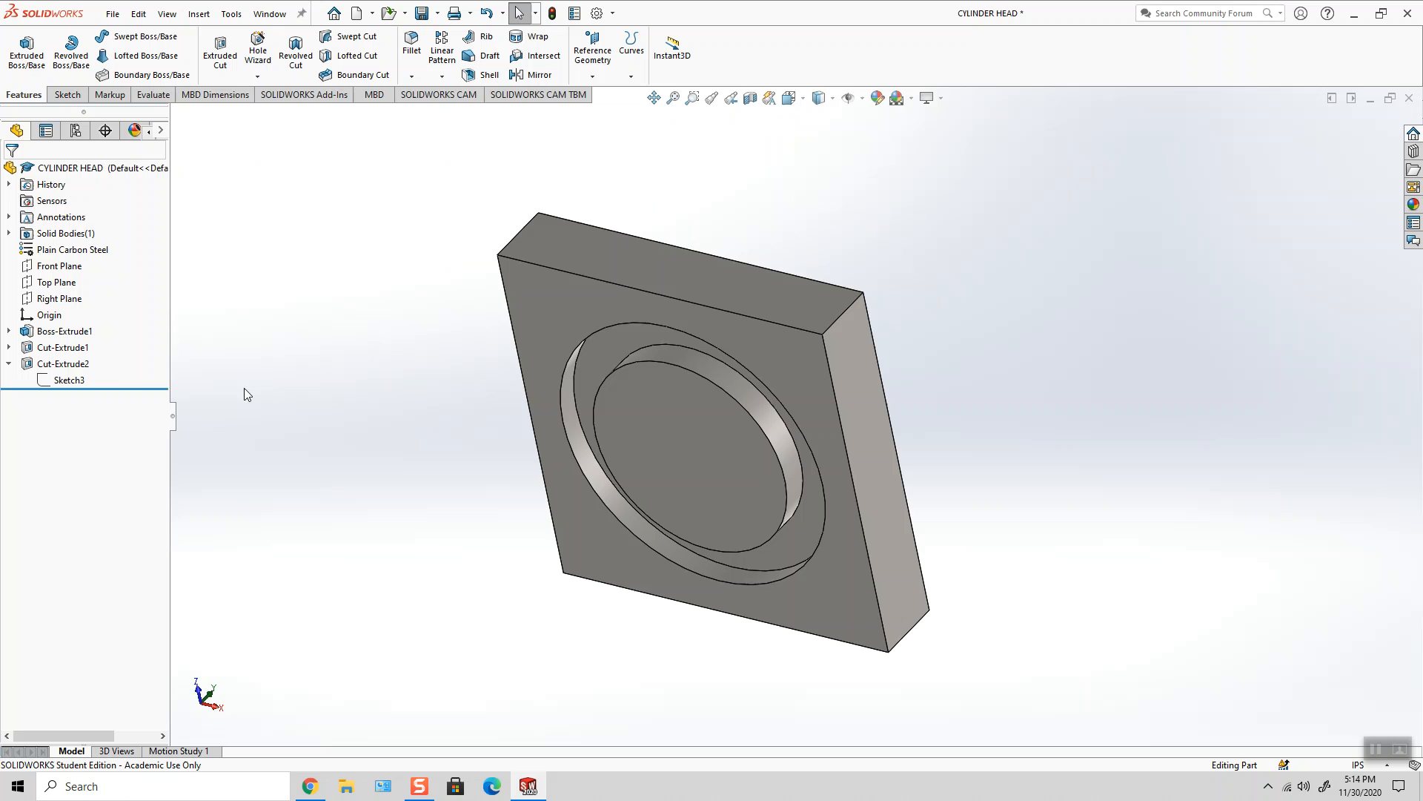
{"action": "right_click", "coordinate": [72, 383]}
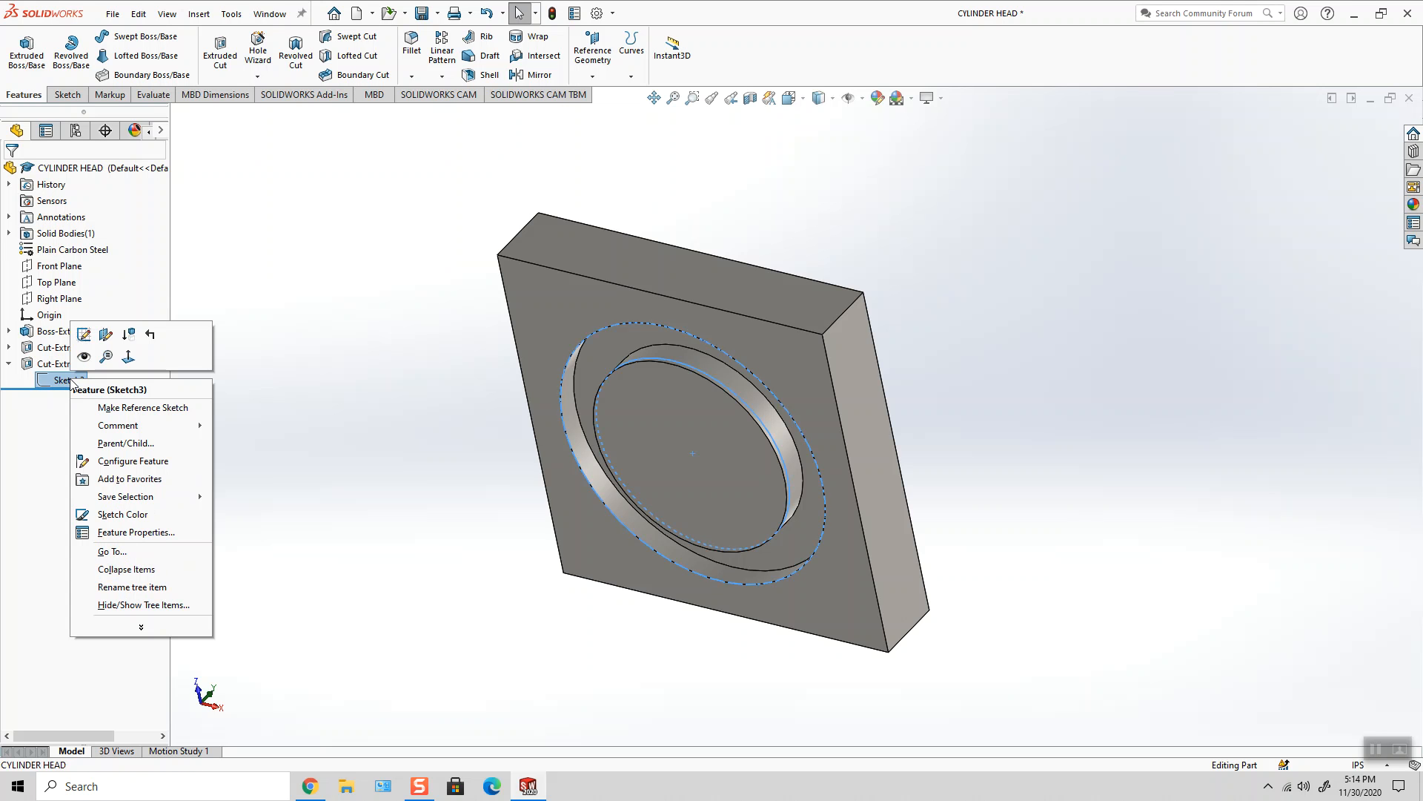
{"action": "left_click", "coordinate": [108, 337]}
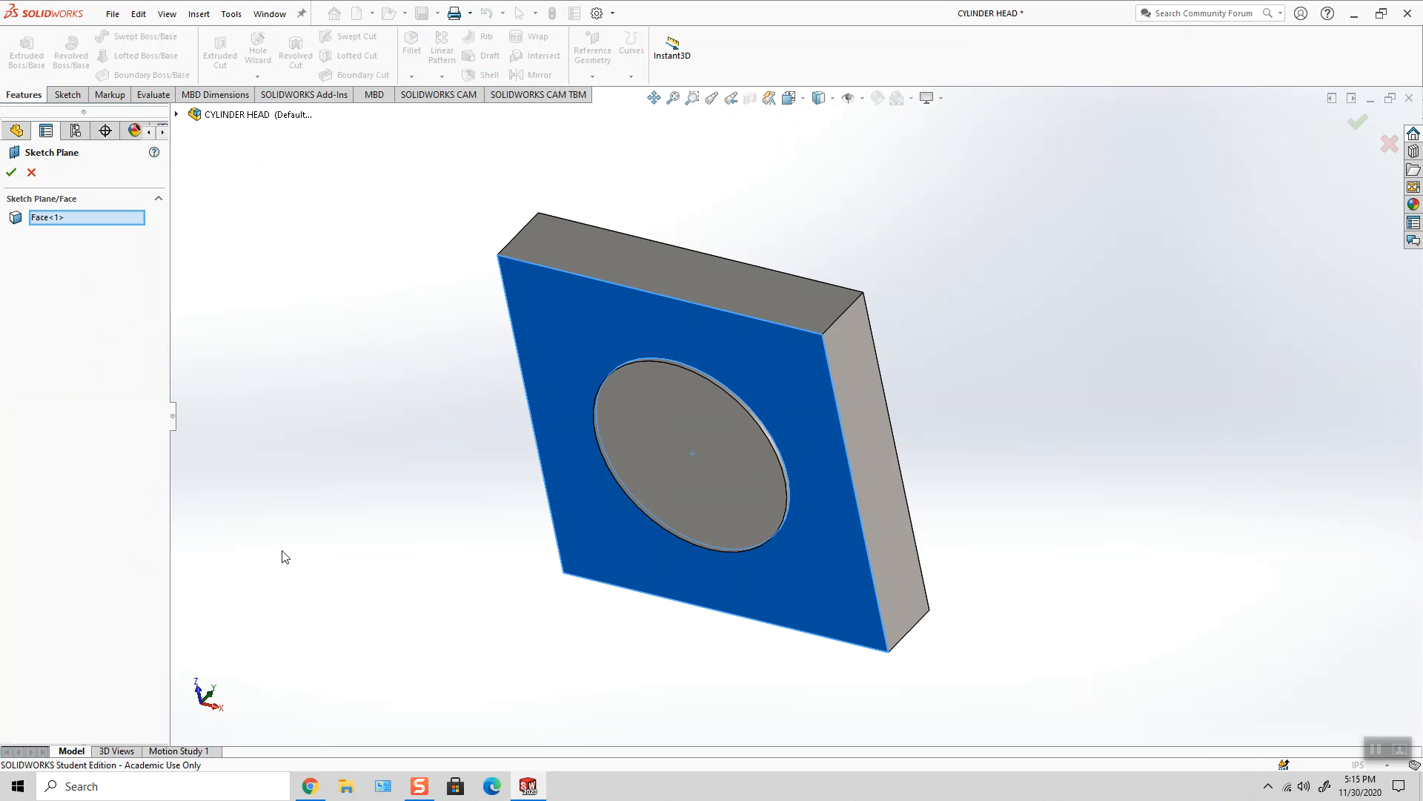
{"action": "left_click", "coordinate": [700, 410]}
{"action": "left_click", "coordinate": [12, 172]}
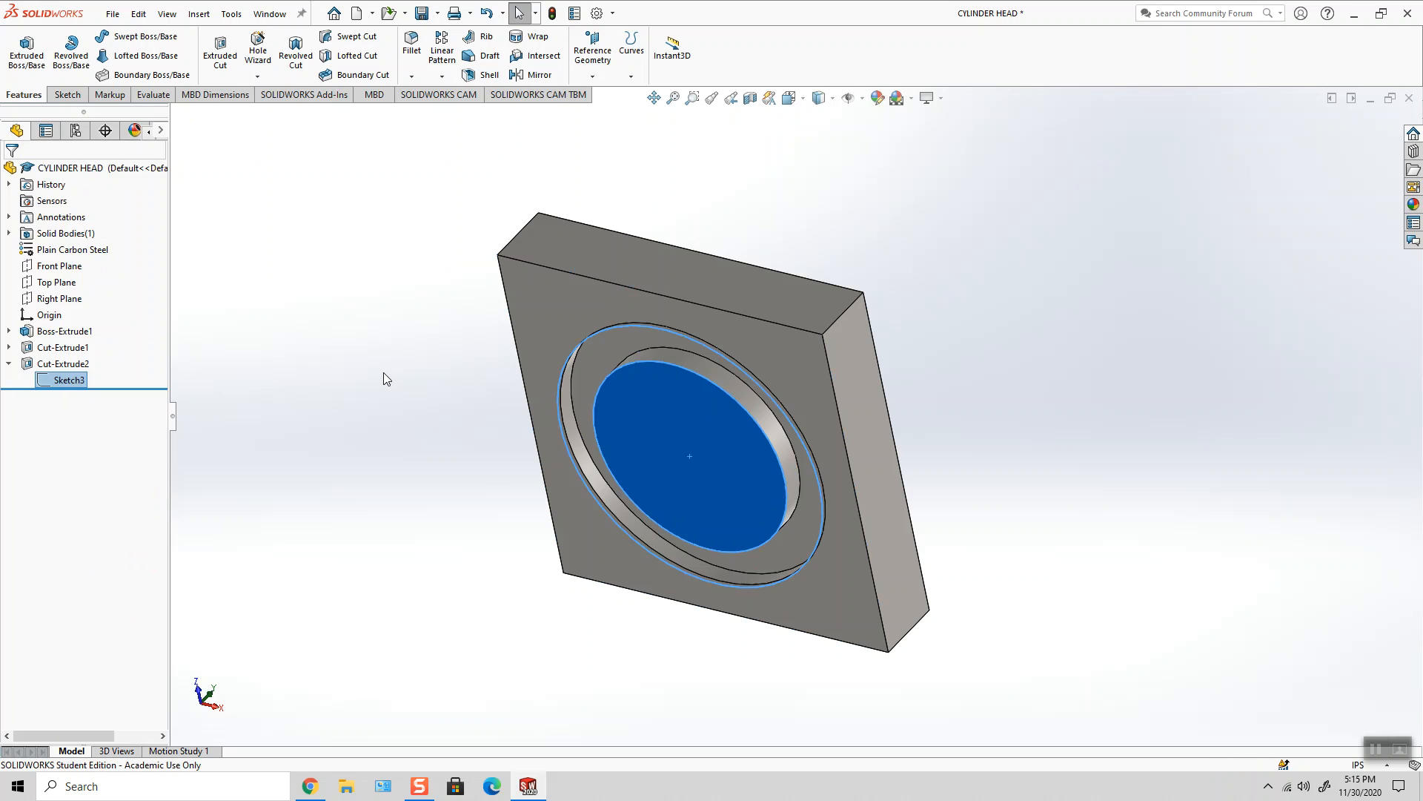
- Change the decimal precision of the ring cut's depth dimension
{"action": "left_click", "coordinate": [48, 371]}
{"action": "left_click", "coordinate": [804, 475]}
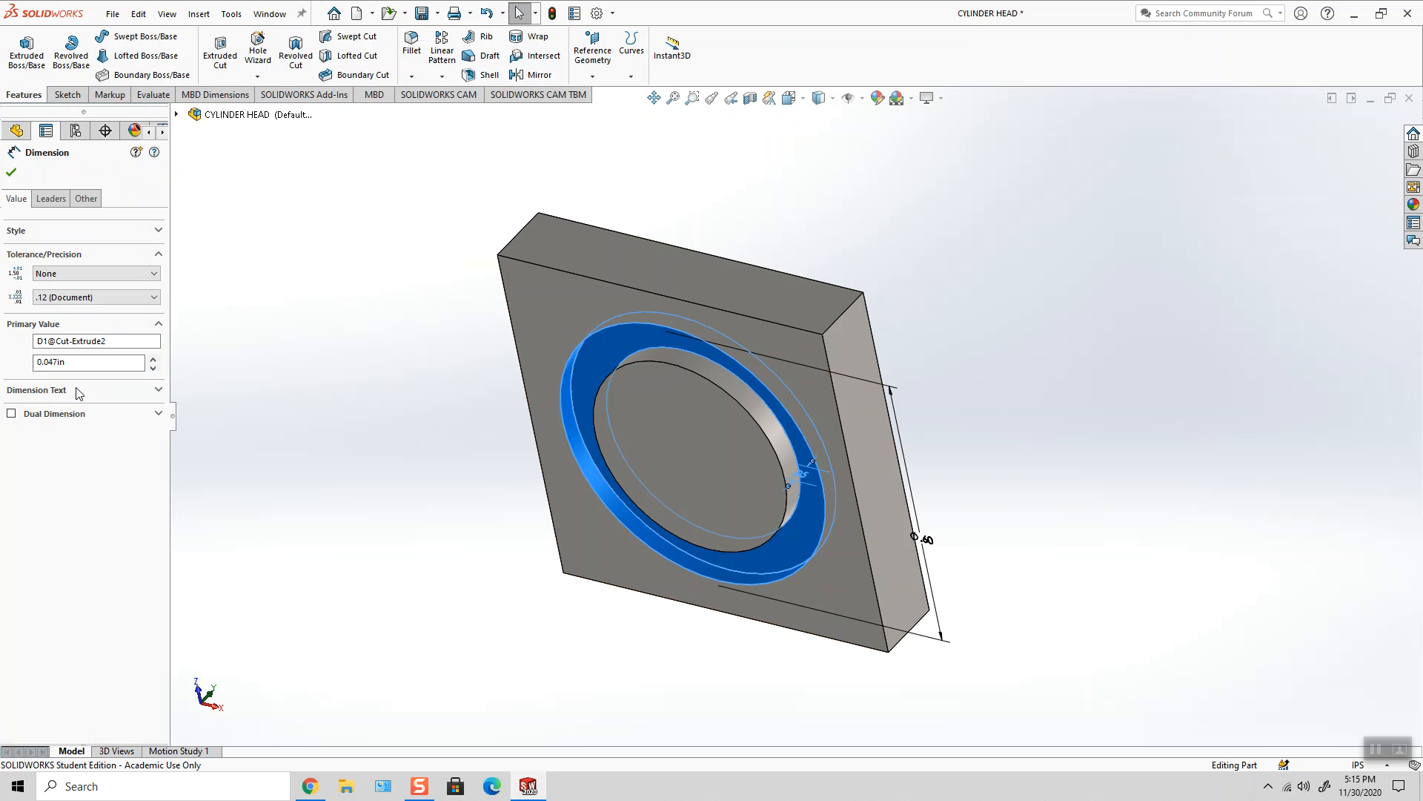
{"action": "left_click", "coordinate": [70, 297]}
{"action": "left_click", "coordinate": [61, 342]}
{"action": "left_click", "coordinate": [11, 172]}
- Switch to the isometric view and save the part
{"action": "key", "text": "space"}
{"action": "left_click", "coordinate": [867, 139]}
{"action": "left_click", "coordinate": [112, 13]}
{"action": "left_click", "coordinate": [132, 178]}
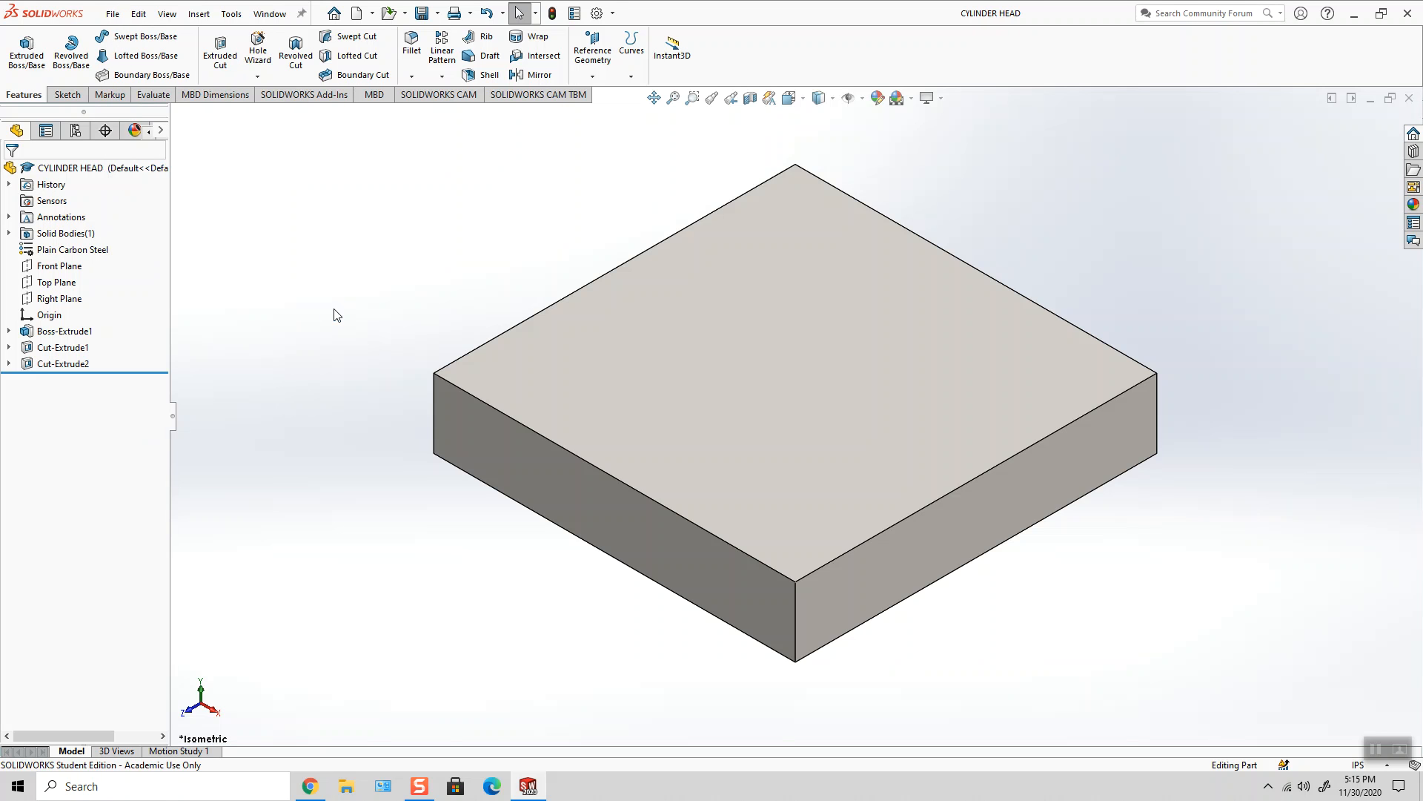
- Start a Hole Wizard straight tap on the block's top face, using the ANSI Metric standard and the Tapped hole type
{"action": "left_click", "coordinate": [780, 368]}
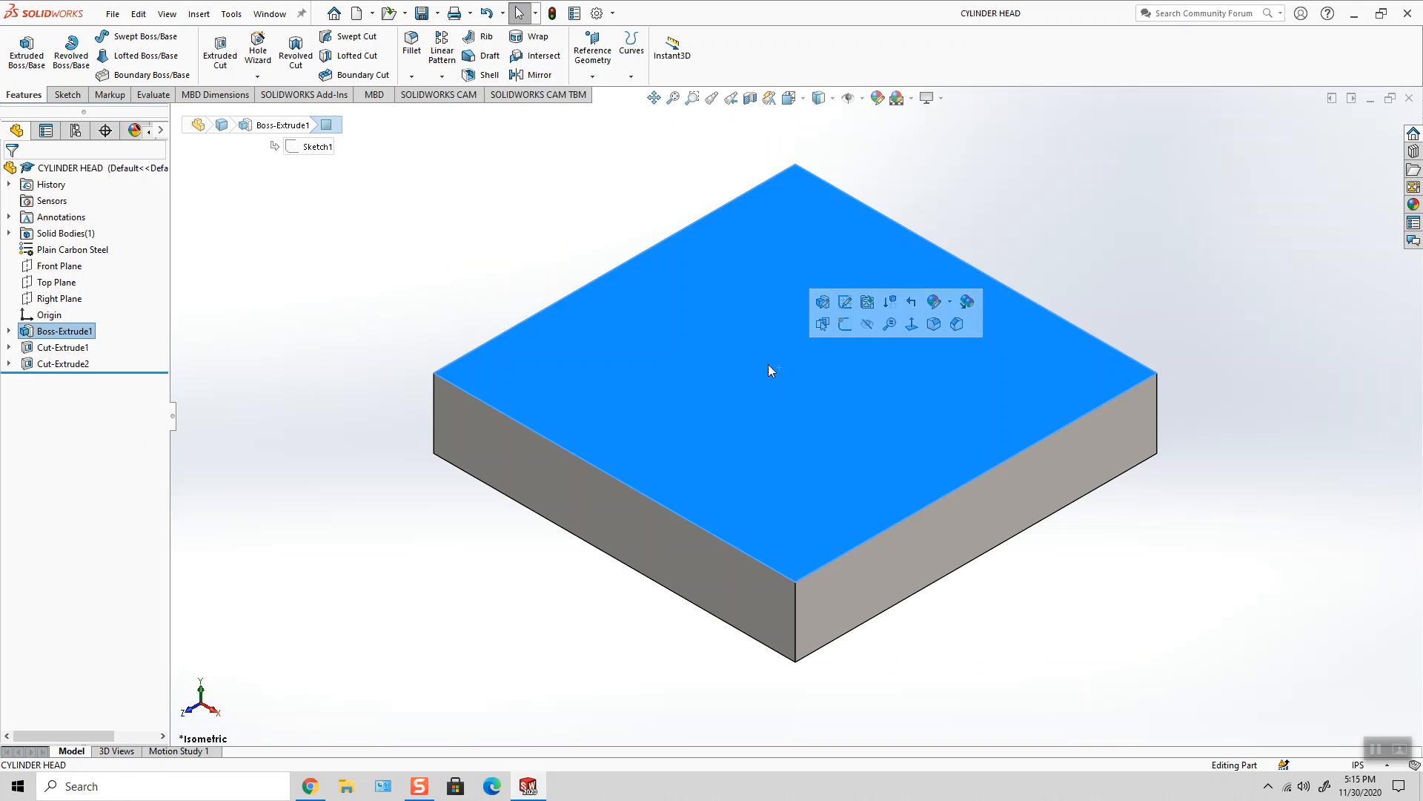
{"action": "left_click", "coordinate": [258, 50]}
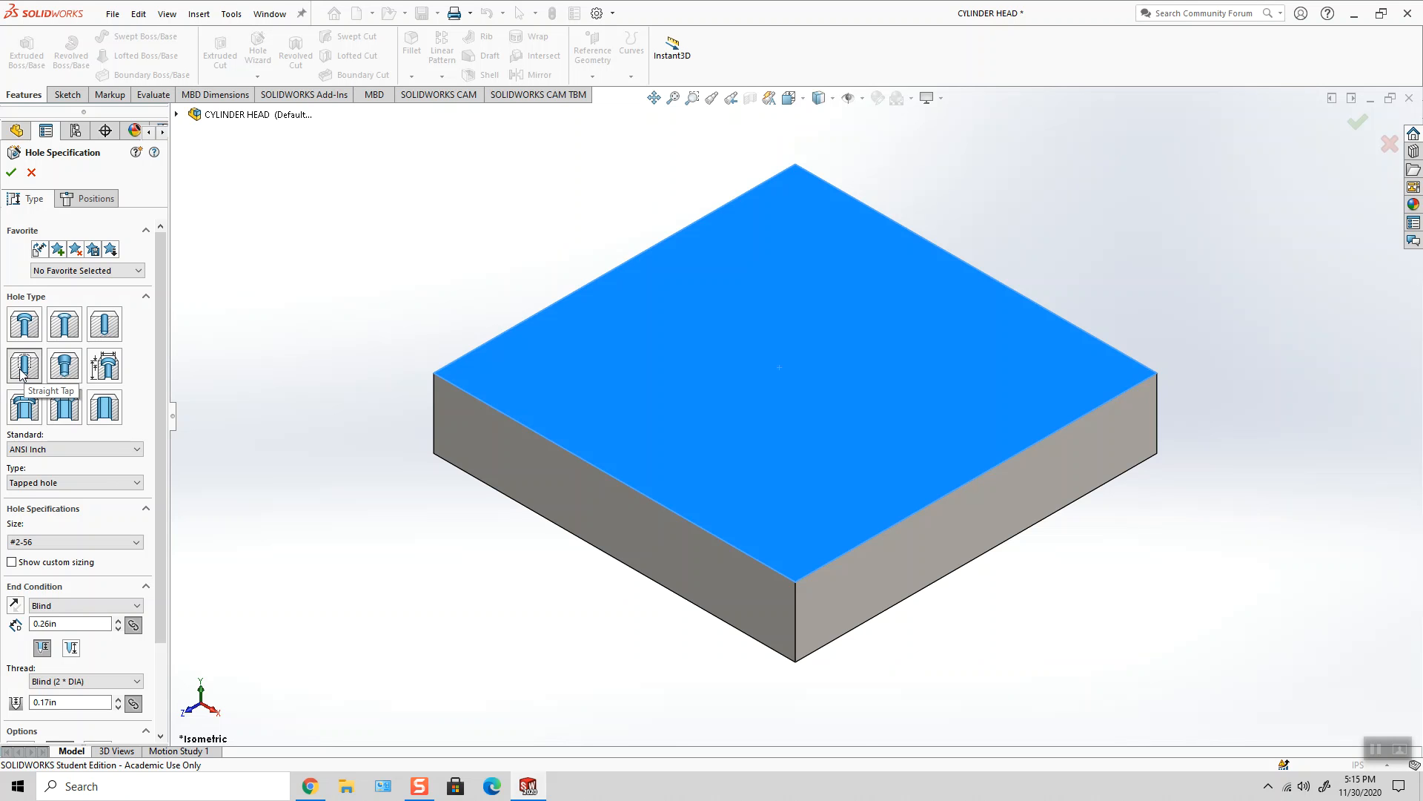
{"action": "left_click", "coordinate": [87, 449]}
{"action": "left_click", "coordinate": [87, 472]}
{"action": "left_click", "coordinate": [71, 483]}
{"action": "left_click", "coordinate": [66, 516]}
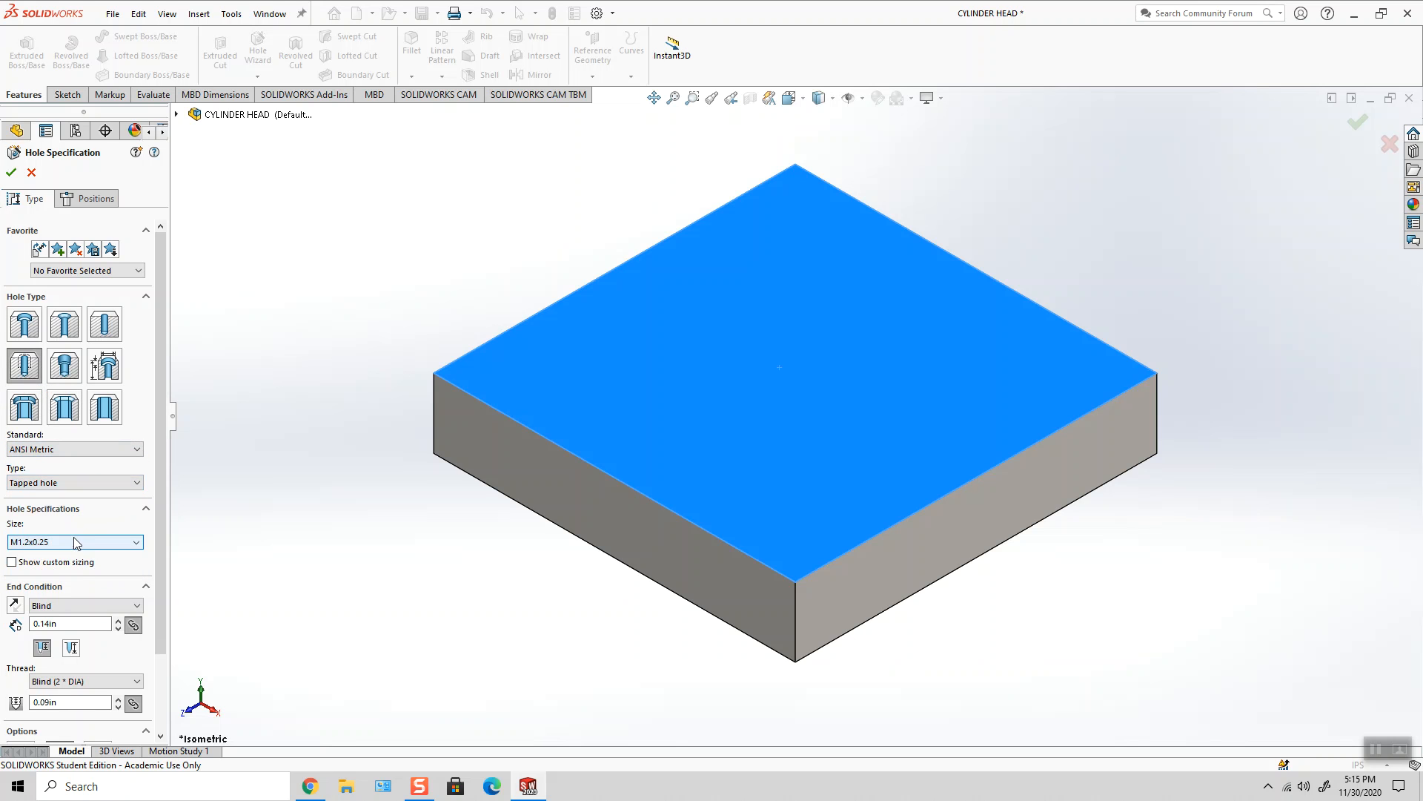
- Set the tapped hole's size to M10x1.0 and its end condition to Through All
{"action": "left_click", "coordinate": [74, 542]}
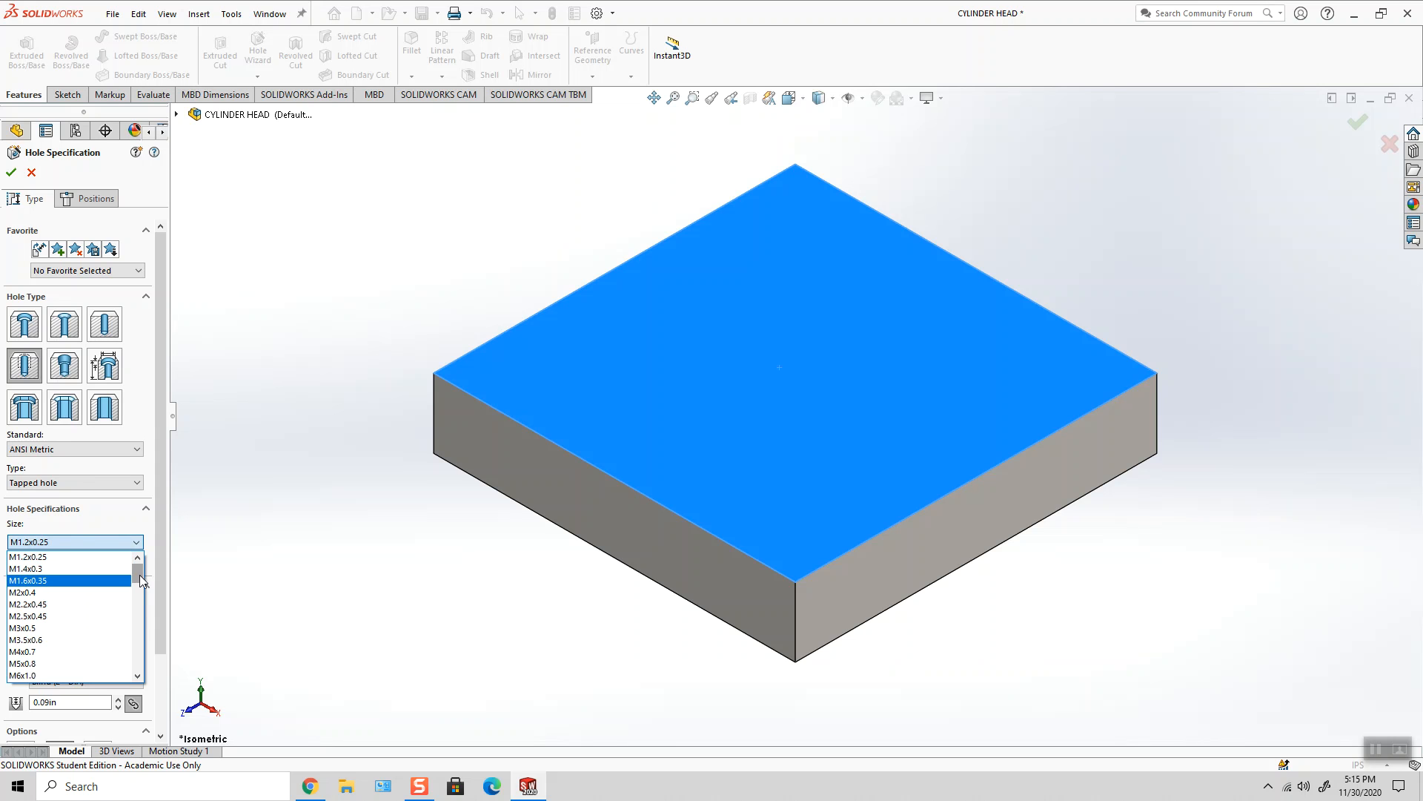
{"action": "left_click_drag", "start_coordinate": [136, 571], "coordinate": [139, 593]}
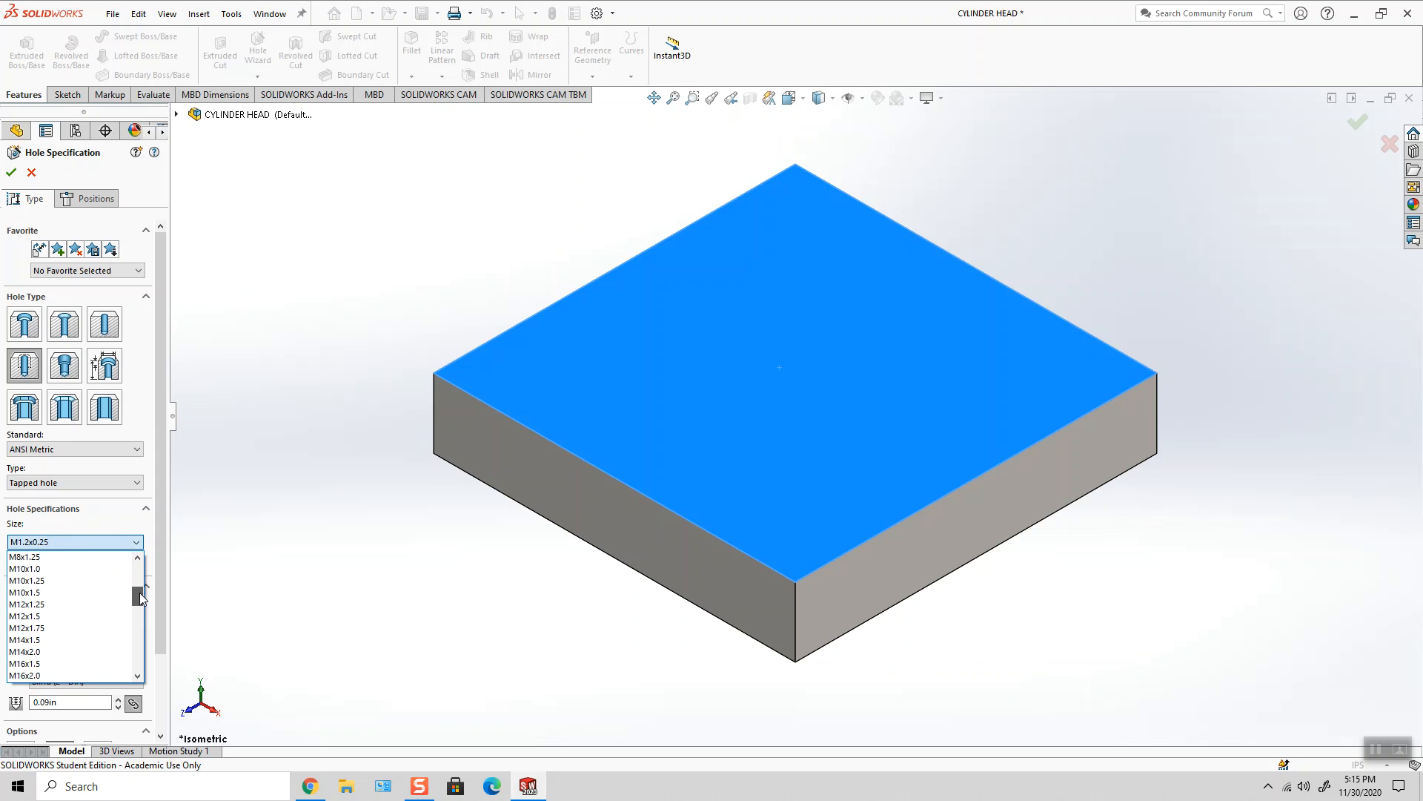
{"action": "left_click", "coordinate": [70, 578]}
{"action": "left_click", "coordinate": [71, 605]}
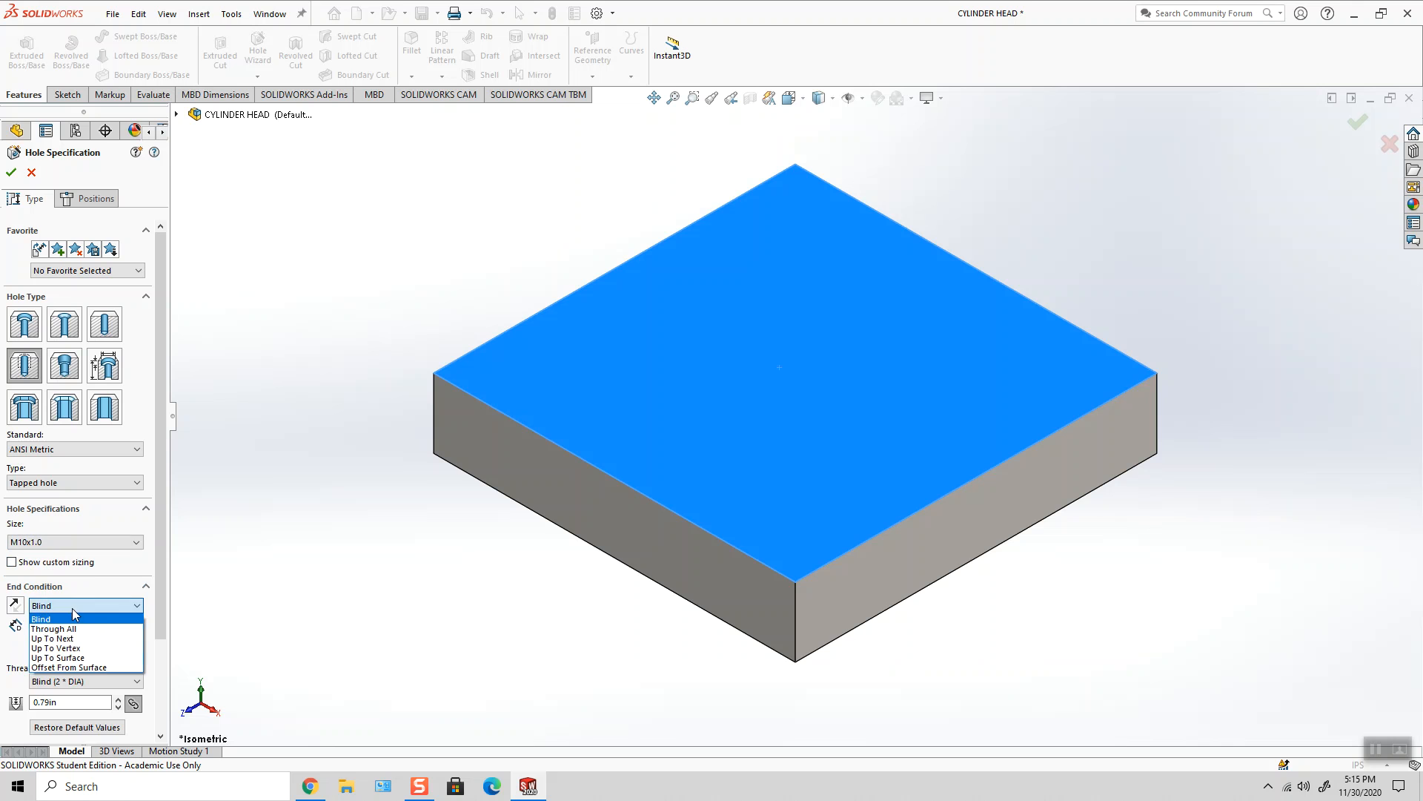
{"action": "left_click", "coordinate": [65, 630]}
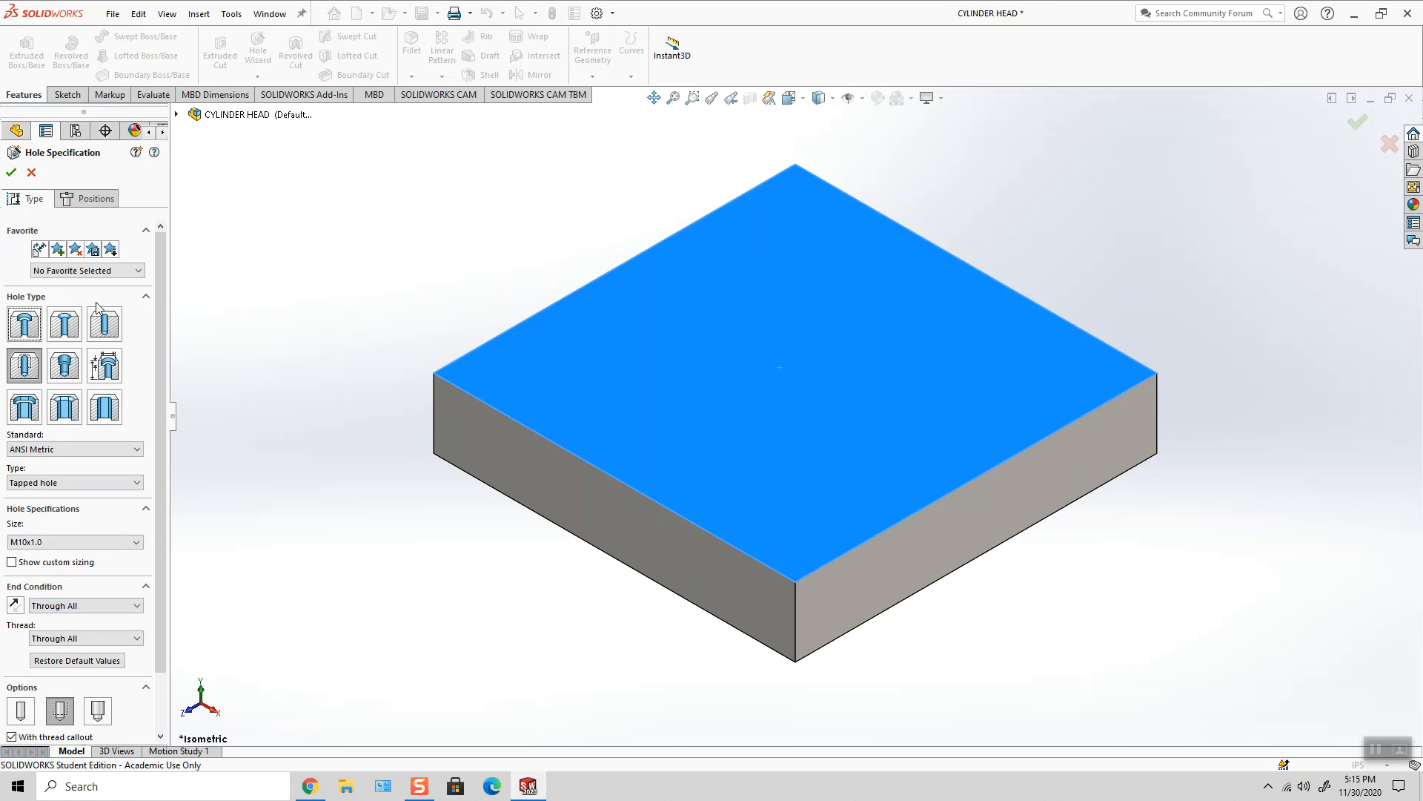
- Place the M10x1.0 tapped hole at the origin on the top face and finish the hole
{"action": "left_click", "coordinate": [88, 198]}
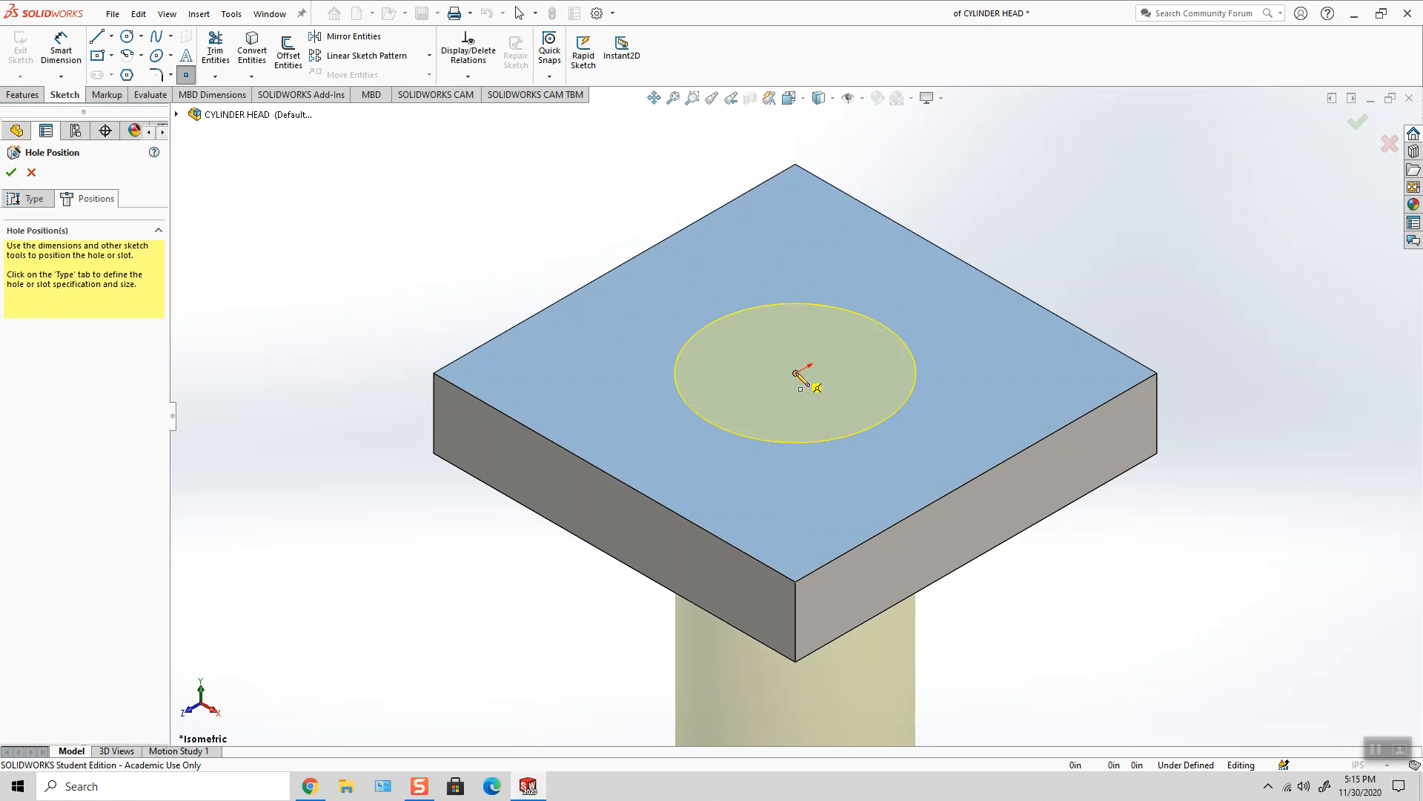
{"action": "left_click", "coordinate": [797, 374]}
{"action": "left_click", "coordinate": [12, 172]}
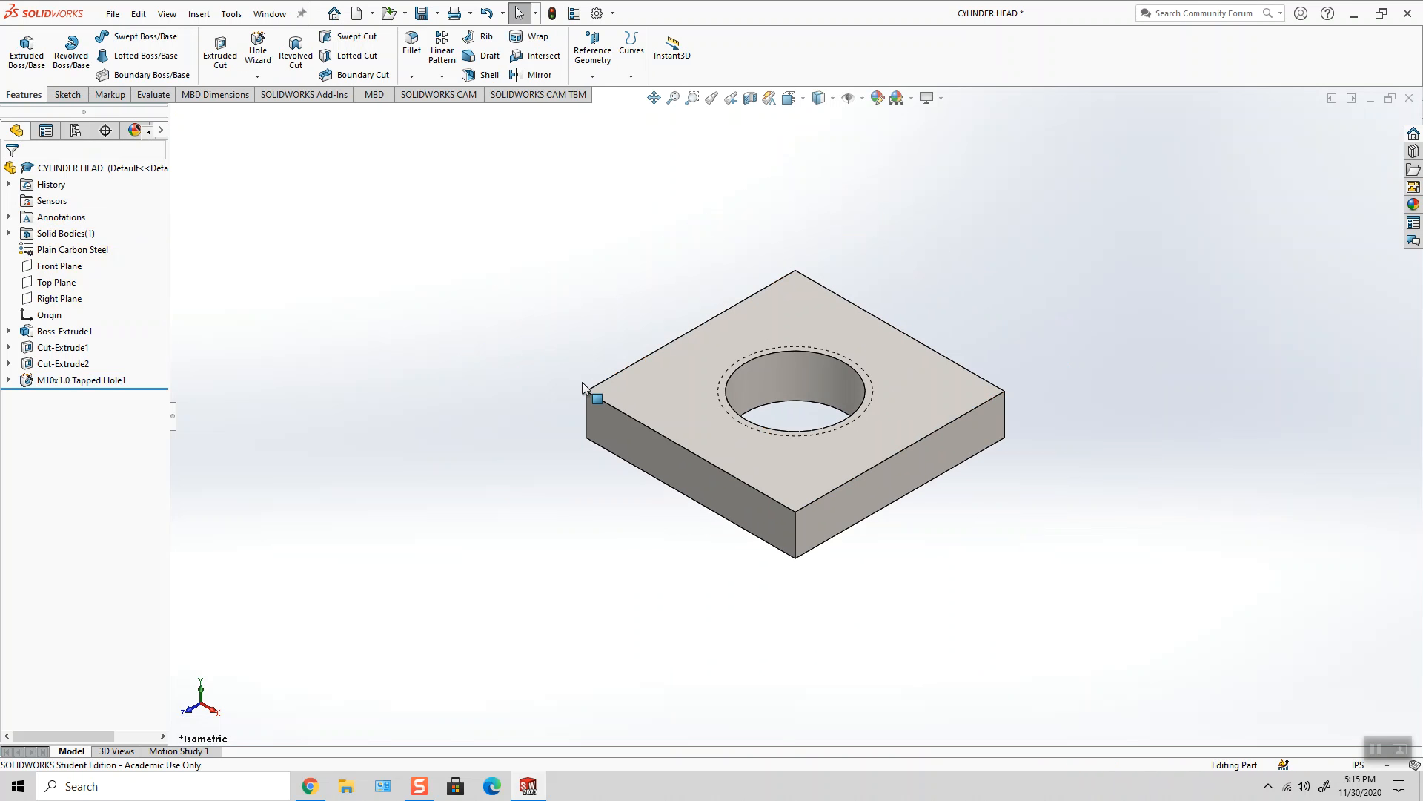
- Check the underside around the tapped hole, return to the isometric view and save the part
{"action": "middle_click_drag", "start_coordinate": [879, 493], "coordinate": [900, 270]}
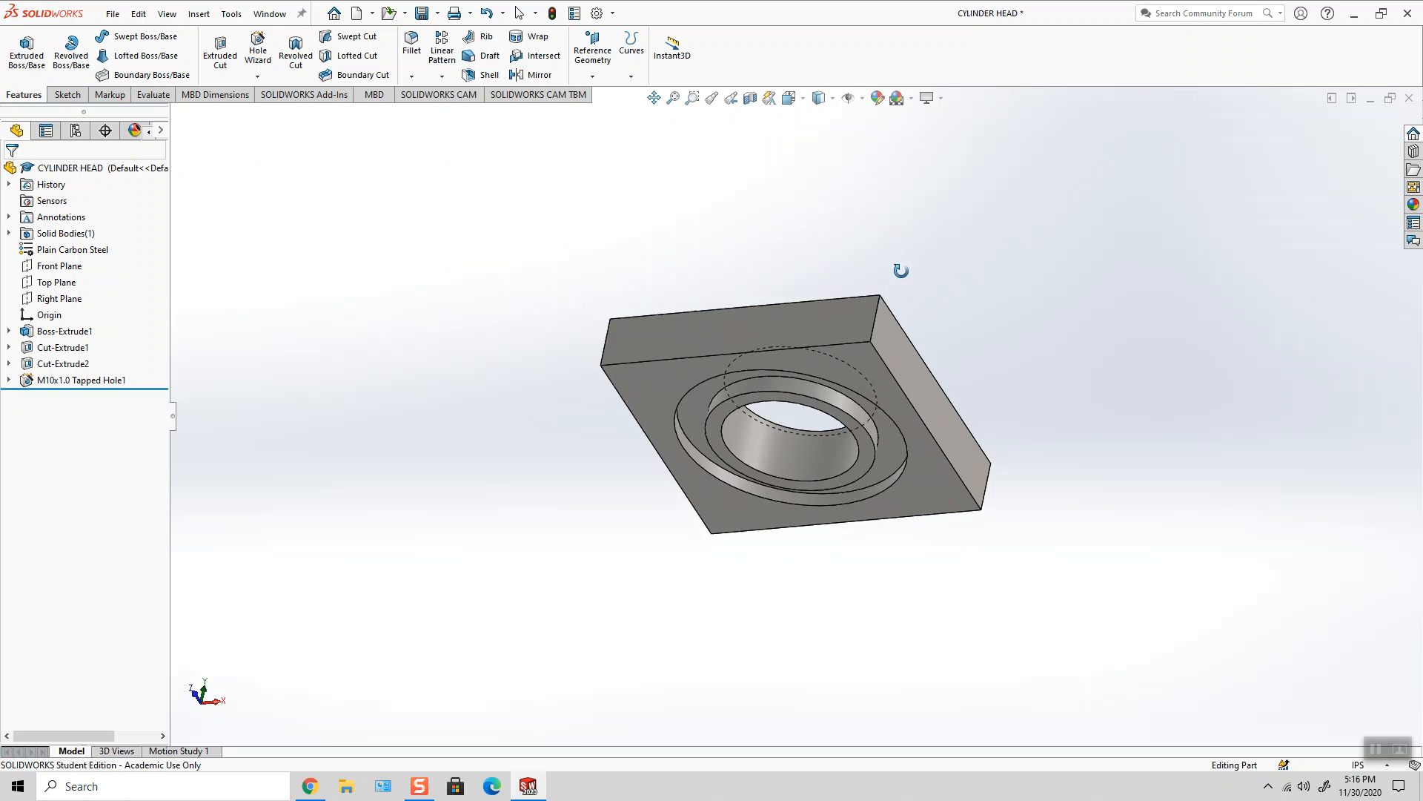
{"action": "key", "text": "ctrl+7"}
{"action": "left_click", "coordinate": [111, 14]}
{"action": "left_click", "coordinate": [147, 180]}
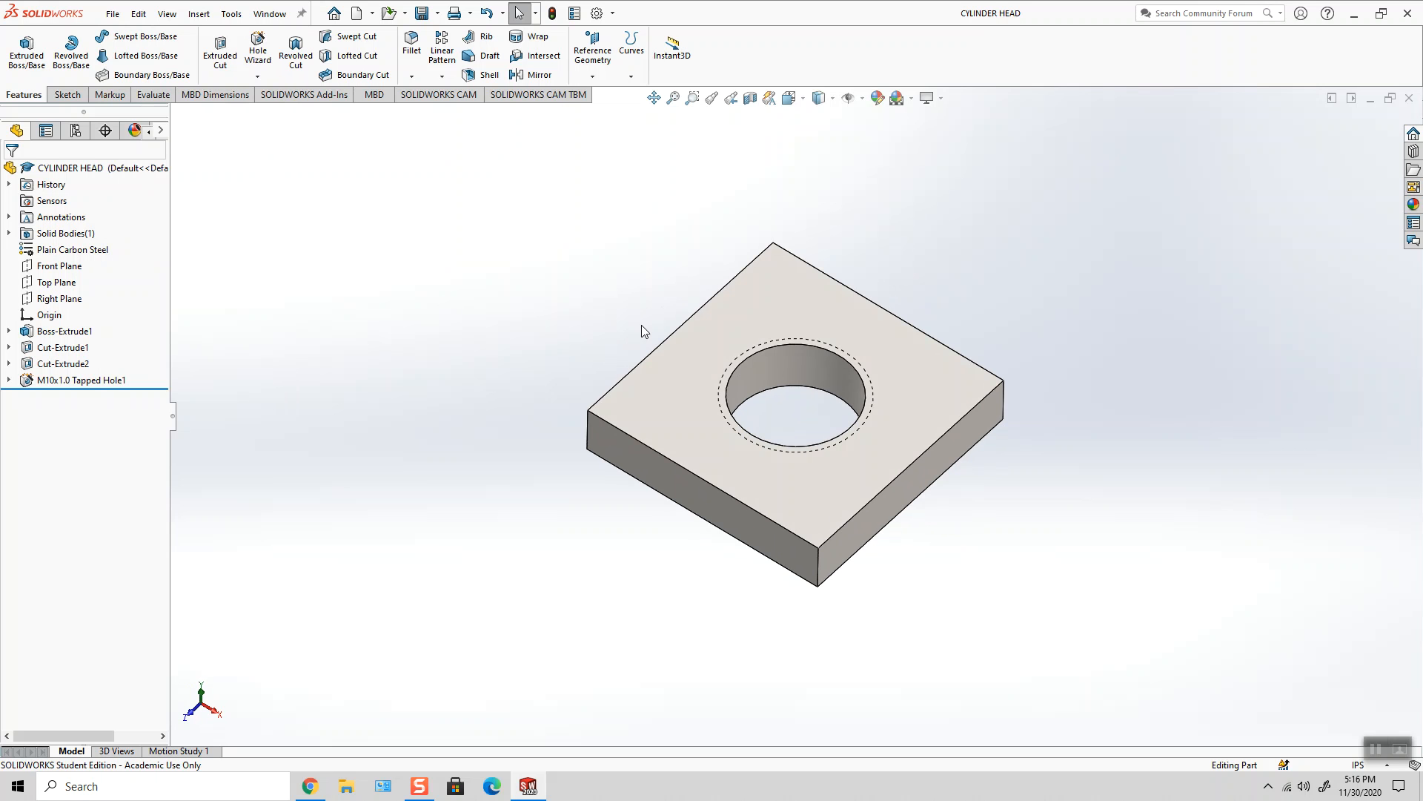
- Start a plain Hole Wizard hole on the top face, using the ANSI Inch standard and the Number Drill Sizes type
{"action": "left_click", "coordinate": [831, 311]}
{"action": "left_click", "coordinate": [258, 49]}
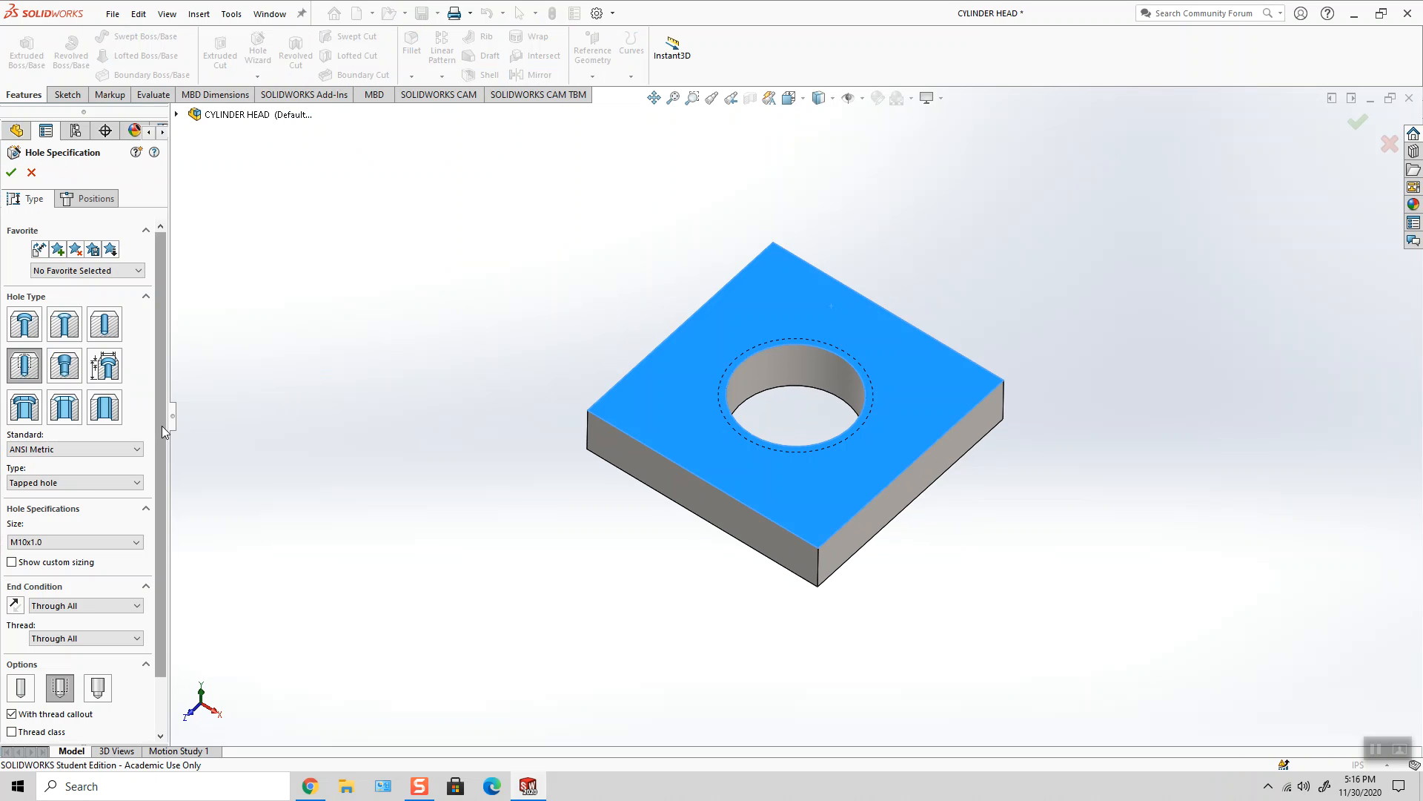
{"action": "left_click", "coordinate": [105, 325]}
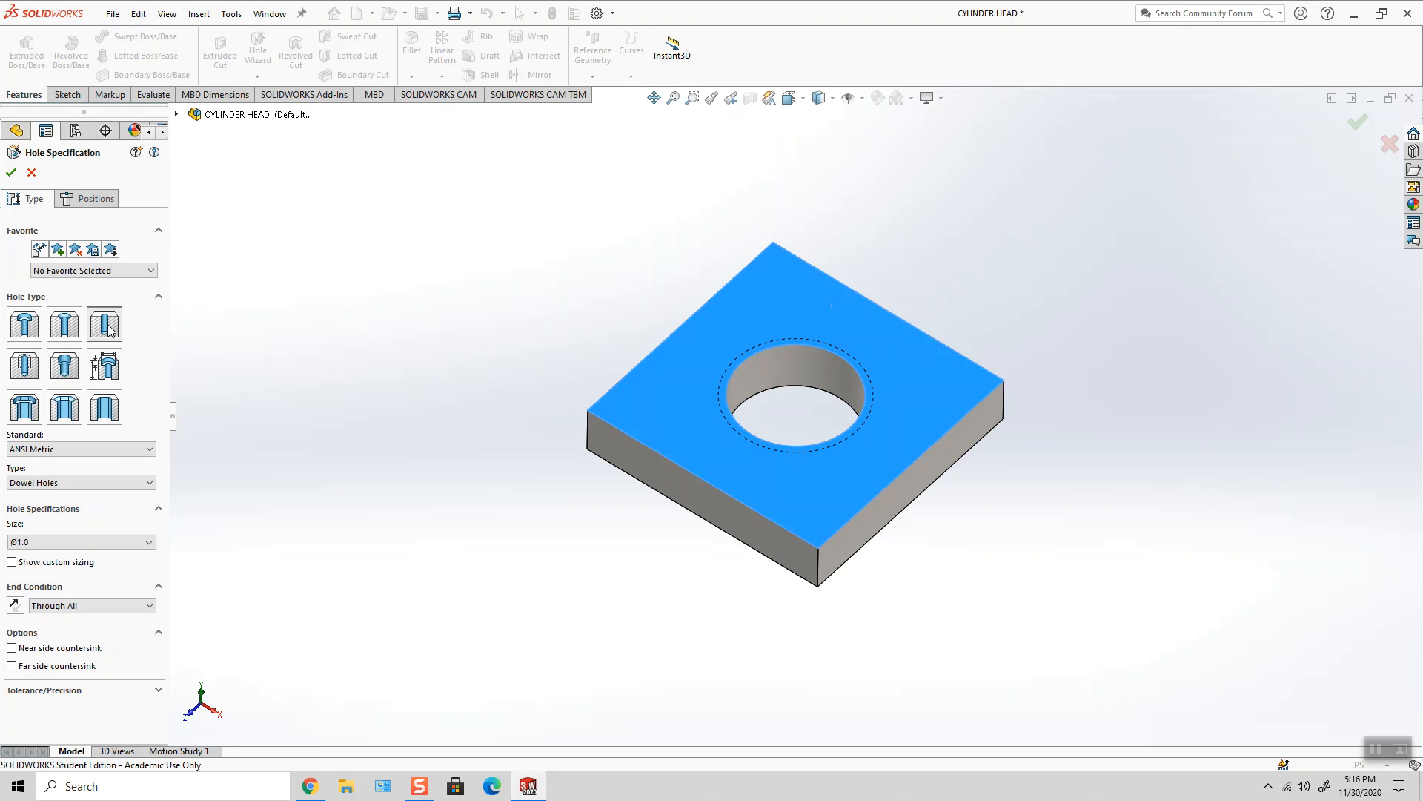
{"action": "left_click", "coordinate": [113, 450]}
{"action": "left_click", "coordinate": [151, 464]}
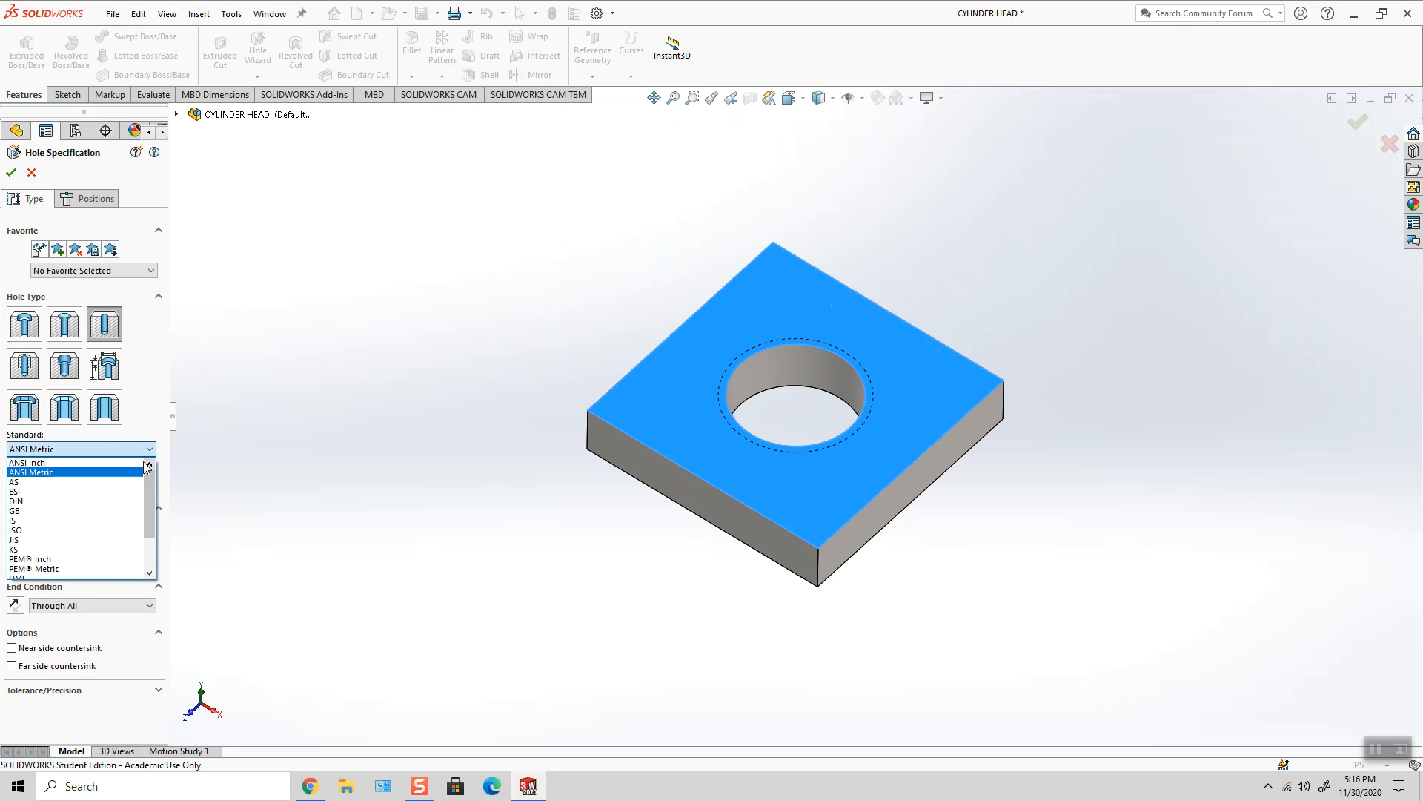
{"action": "left_click", "coordinate": [119, 461]}
{"action": "left_click", "coordinate": [113, 482]}
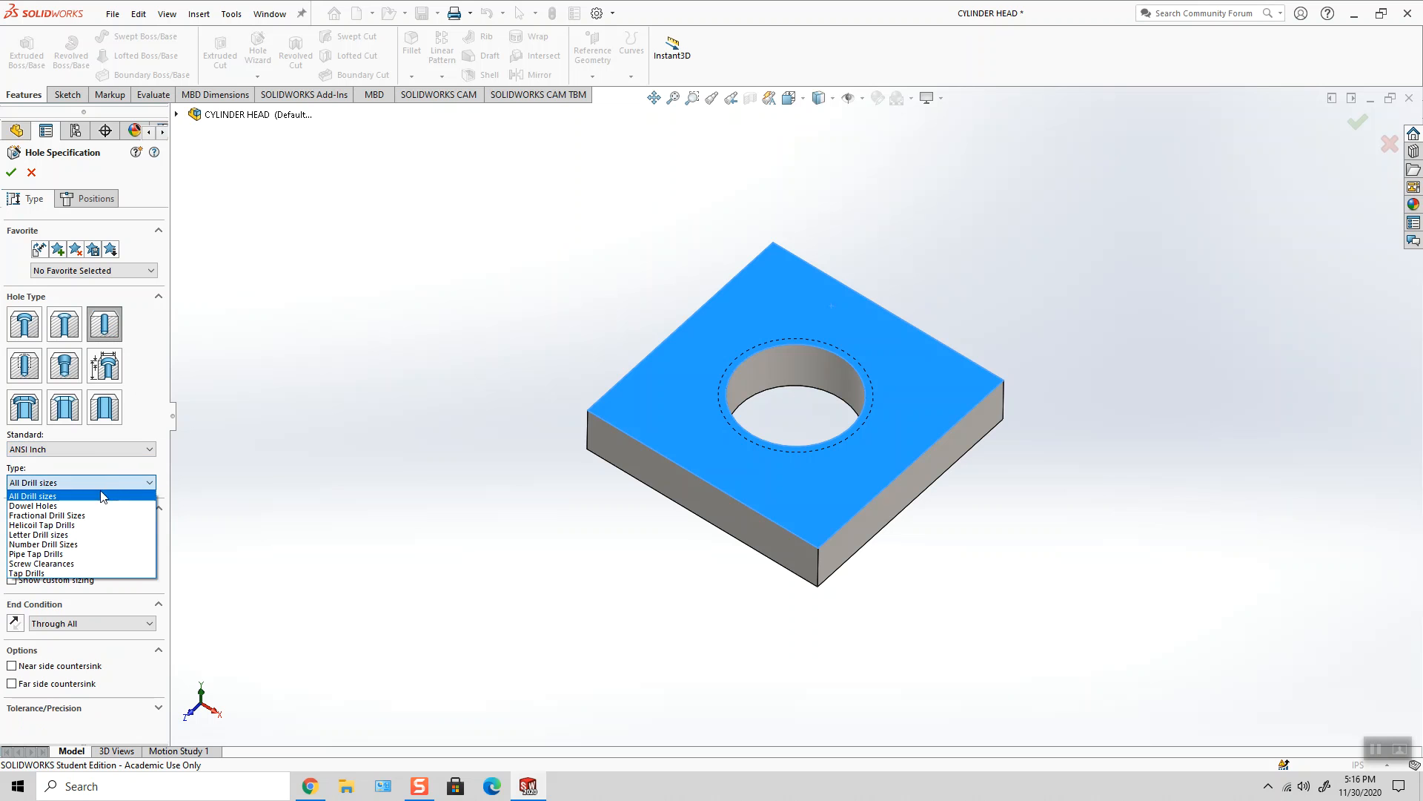
{"action": "left_click", "coordinate": [59, 544]}
- Set the drill size to #44 and show the decimal values of the sizes
{"action": "left_click", "coordinate": [62, 545]}
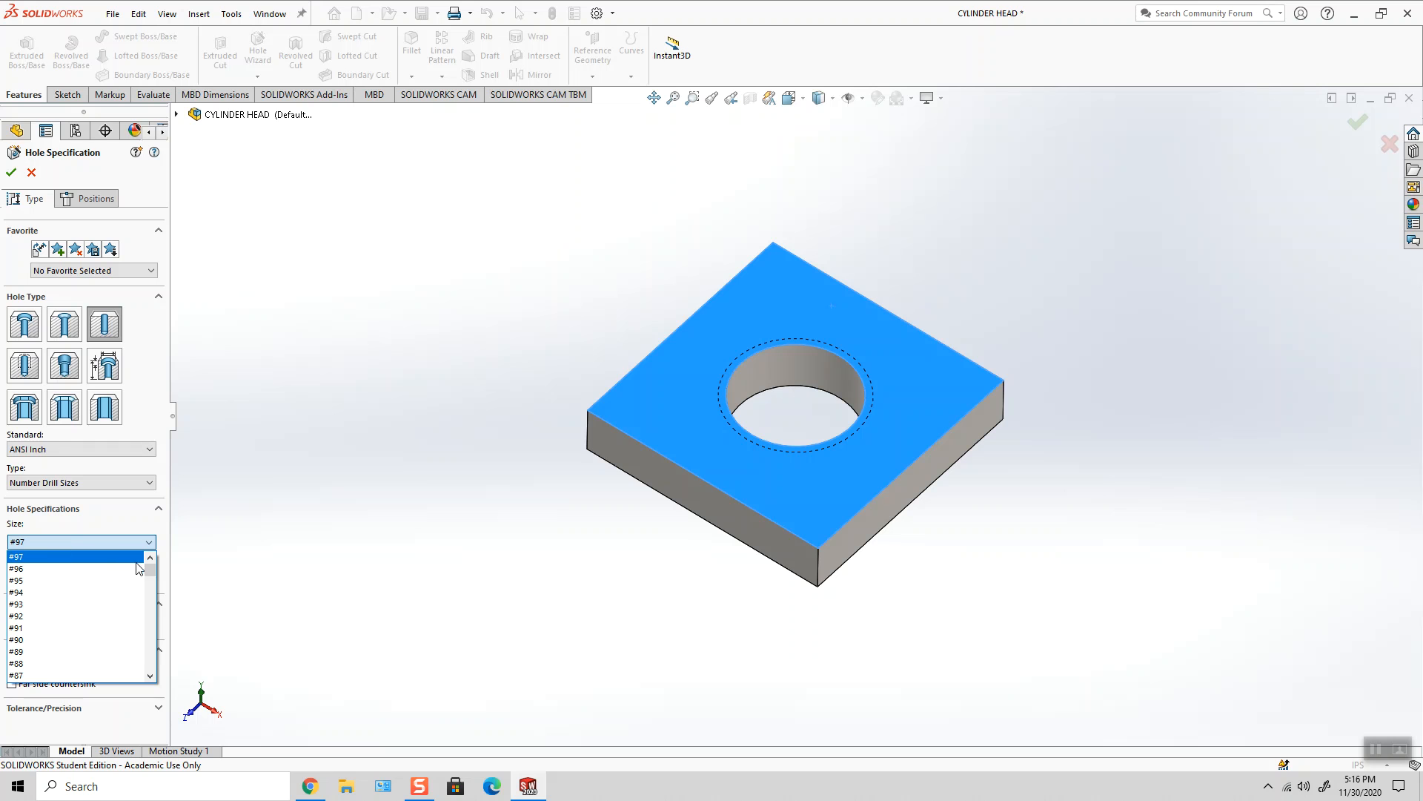
{"action": "left_click_drag", "start_coordinate": [153, 570], "coordinate": [153, 627]}
{"action": "left_click", "coordinate": [77, 605]}
{"action": "left_click", "coordinate": [58, 563]}
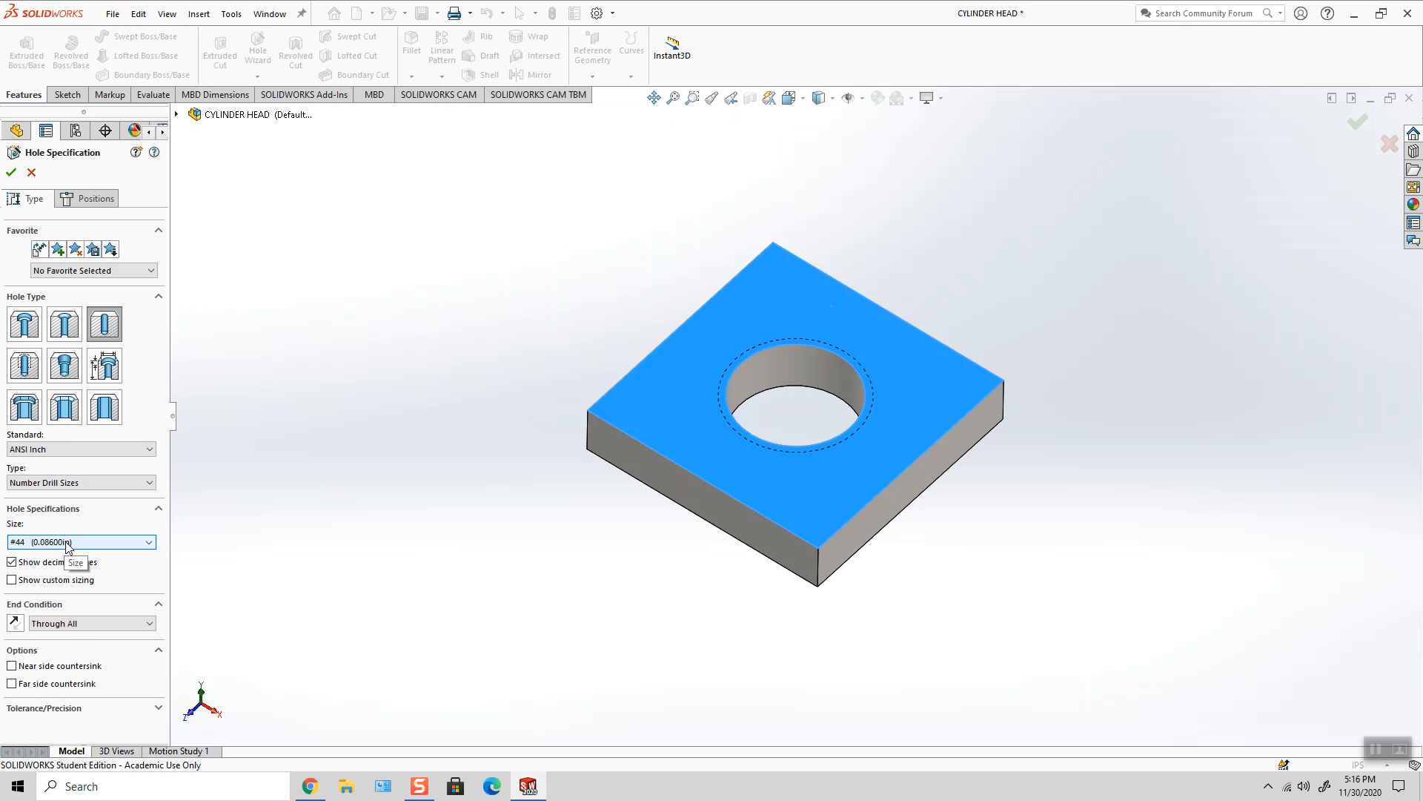
- Begin positioning the #44 holes and orient the view normal to the top face
{"action": "left_click", "coordinate": [87, 198]}
{"action": "left_click", "coordinate": [800, 98]}
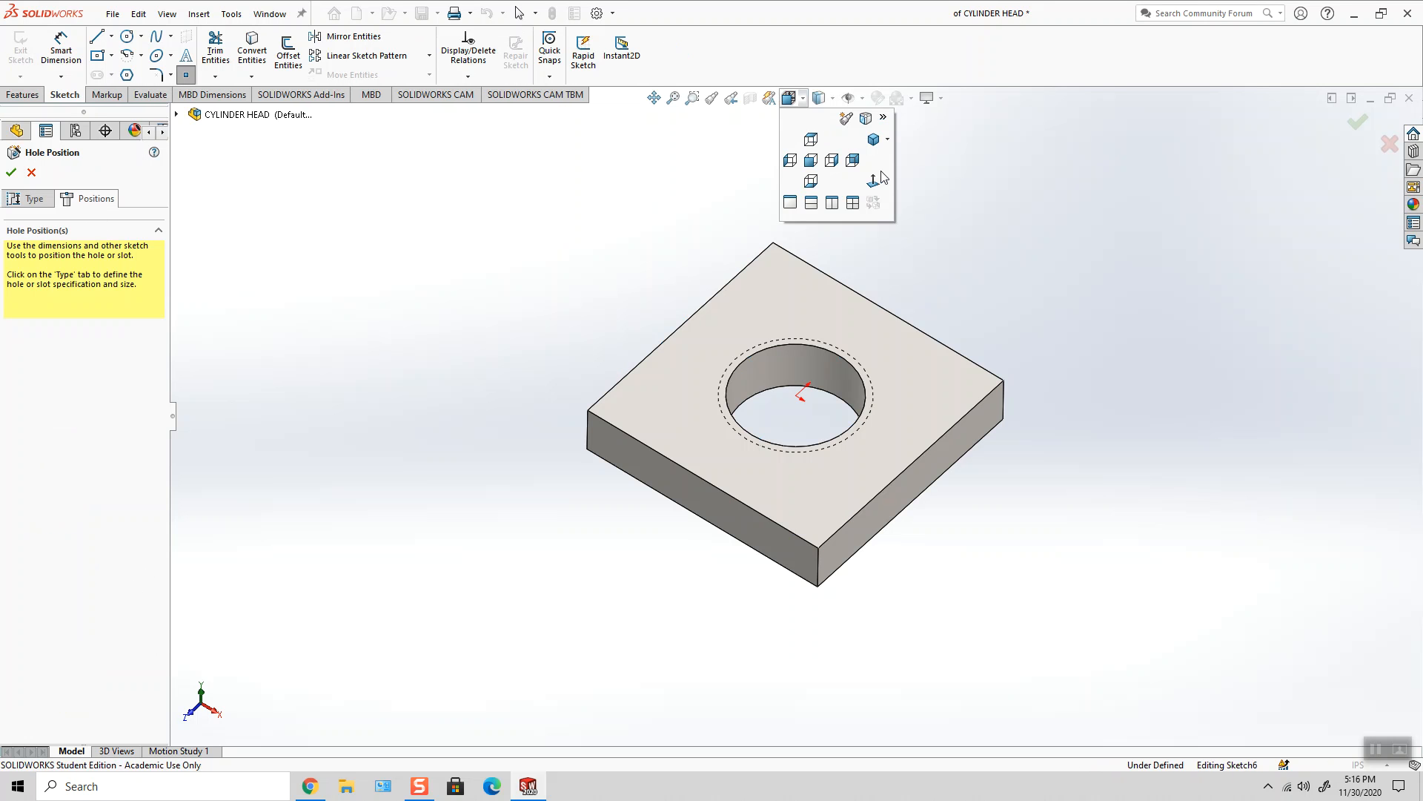
{"action": "left_click", "coordinate": [874, 179]}
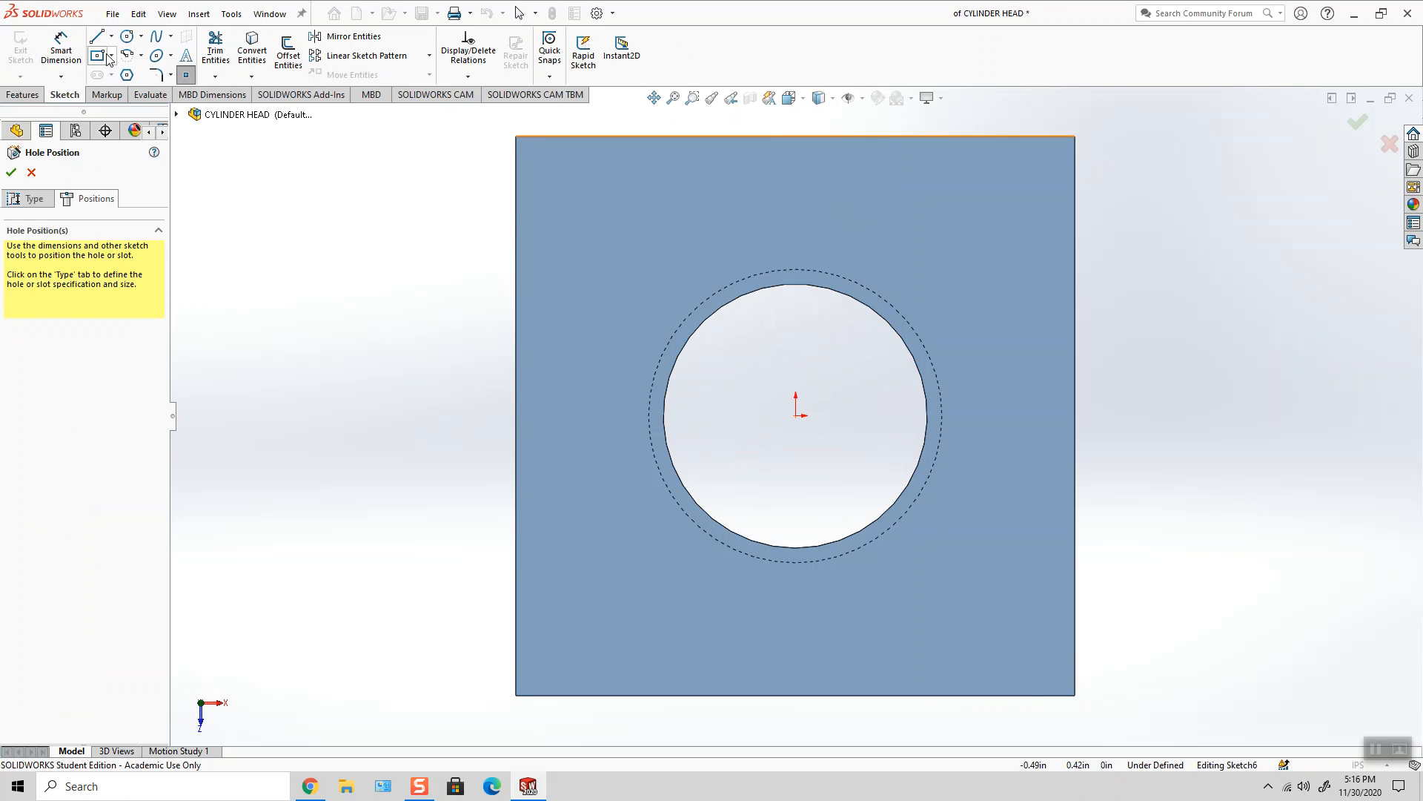
{"action": "left_click", "coordinate": [97, 55]}
{"action": "left_click", "coordinate": [797, 416]}
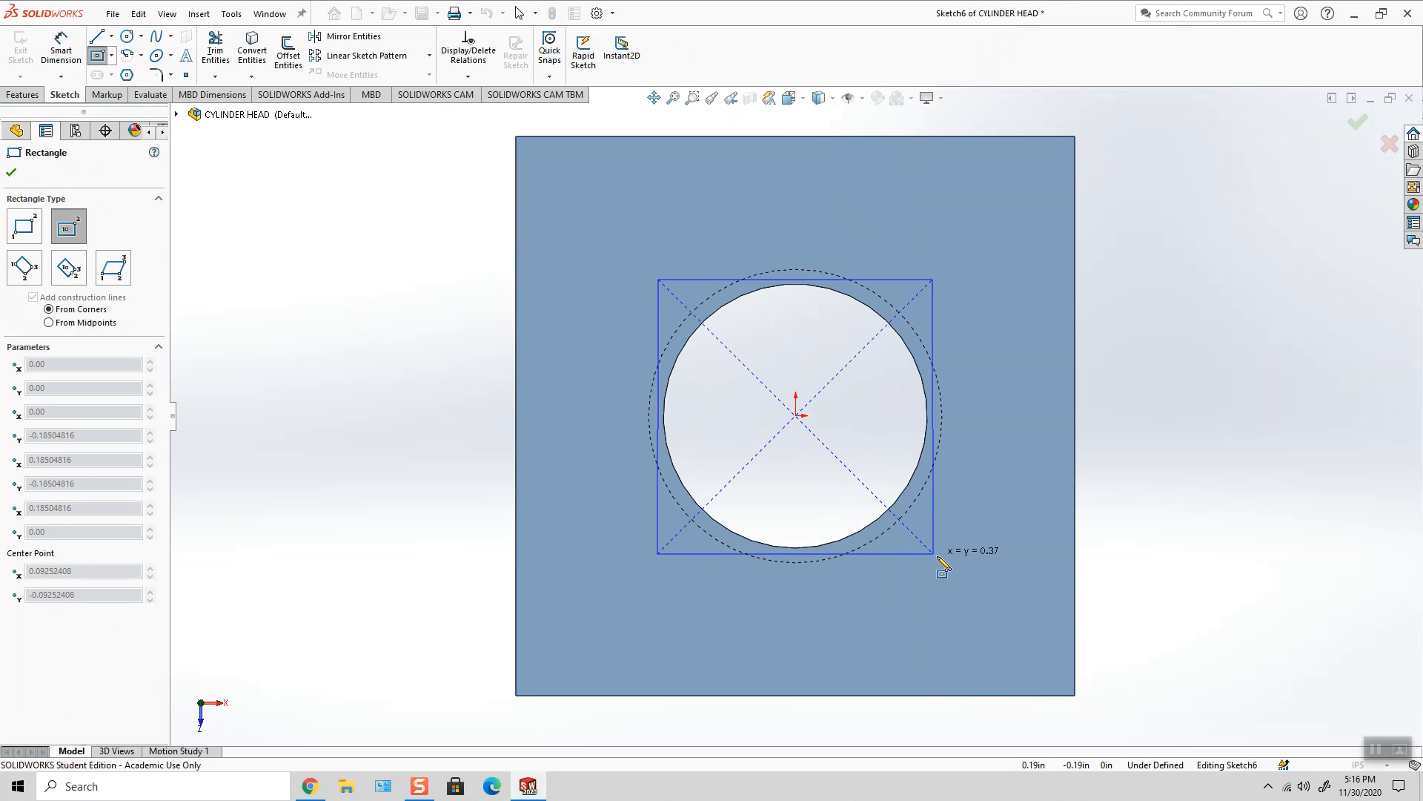
{"action": "key", "text": "Escape"}
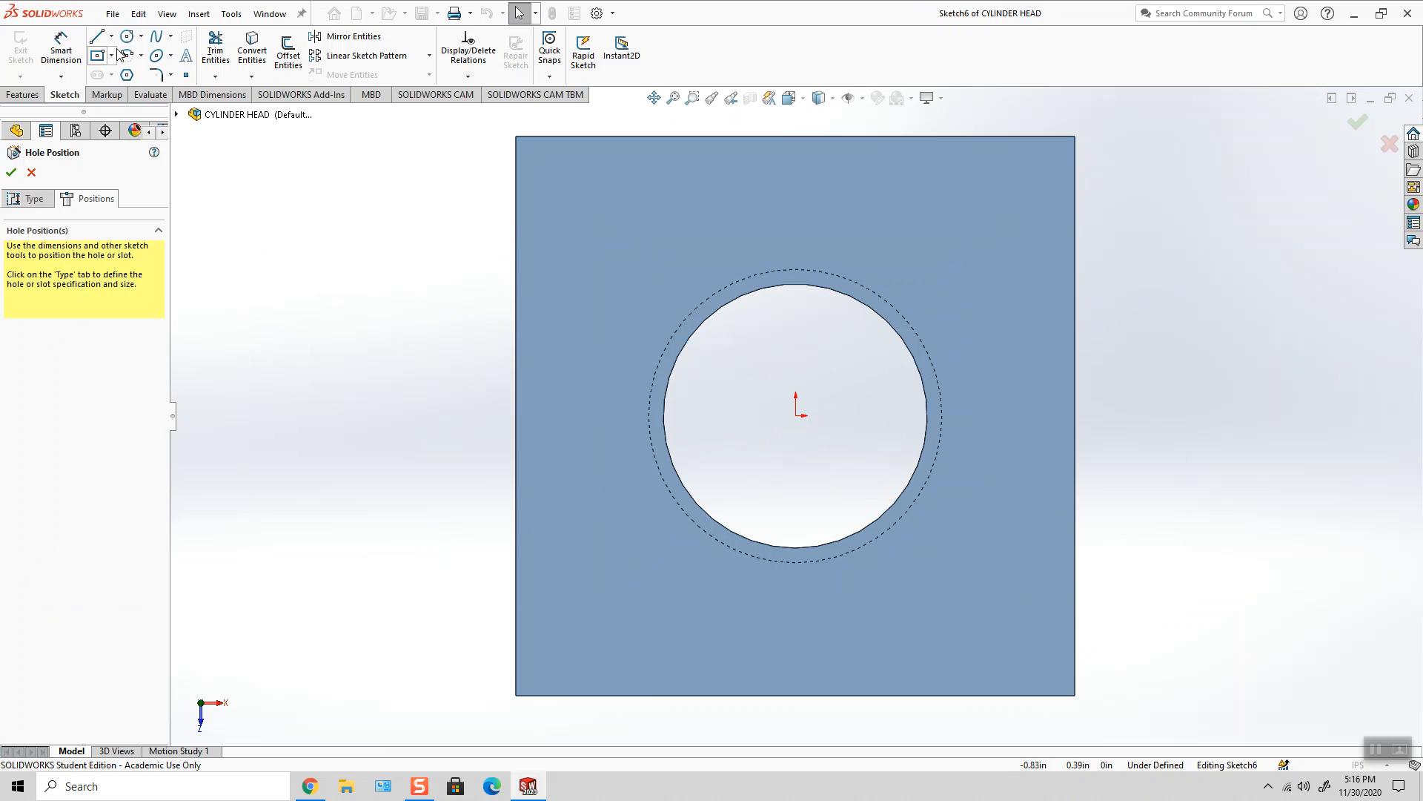
- Sketch a corner rectangle about 0.55 by 0.53 in around the central tapped hole in the hole position sketch
{"action": "left_click", "coordinate": [113, 55]}
{"action": "left_click", "coordinate": [146, 74]}
{"action": "left_click", "coordinate": [597, 219]}
{"action": "left_click", "coordinate": [1007, 616]}
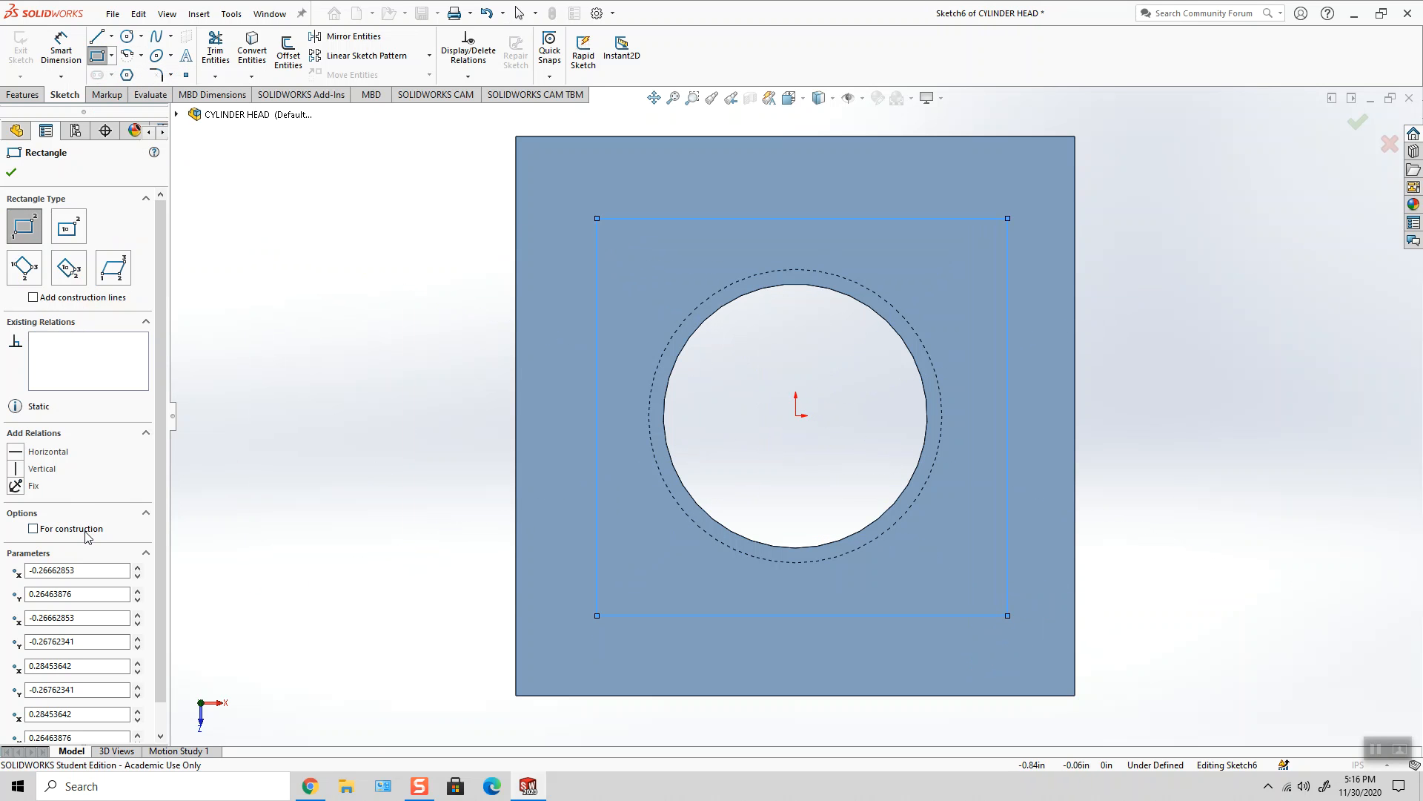
- Make the rectangle construction geometry and dimension its right side 0.12 in from the block's right edge
{"action": "left_click", "coordinate": [11, 172]}
{"action": "left_click", "coordinate": [82, 56]}
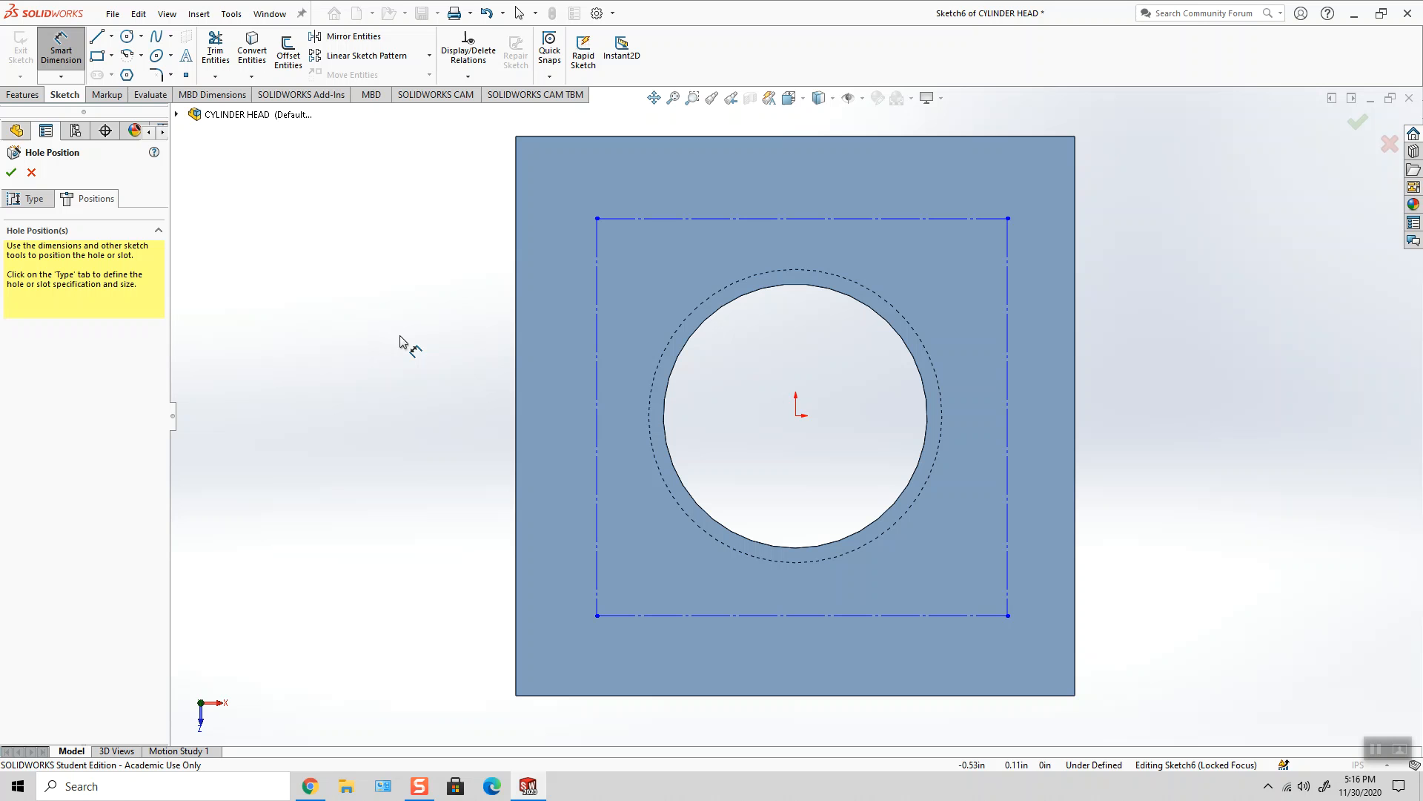
{"action": "left_click", "coordinate": [1076, 532]}
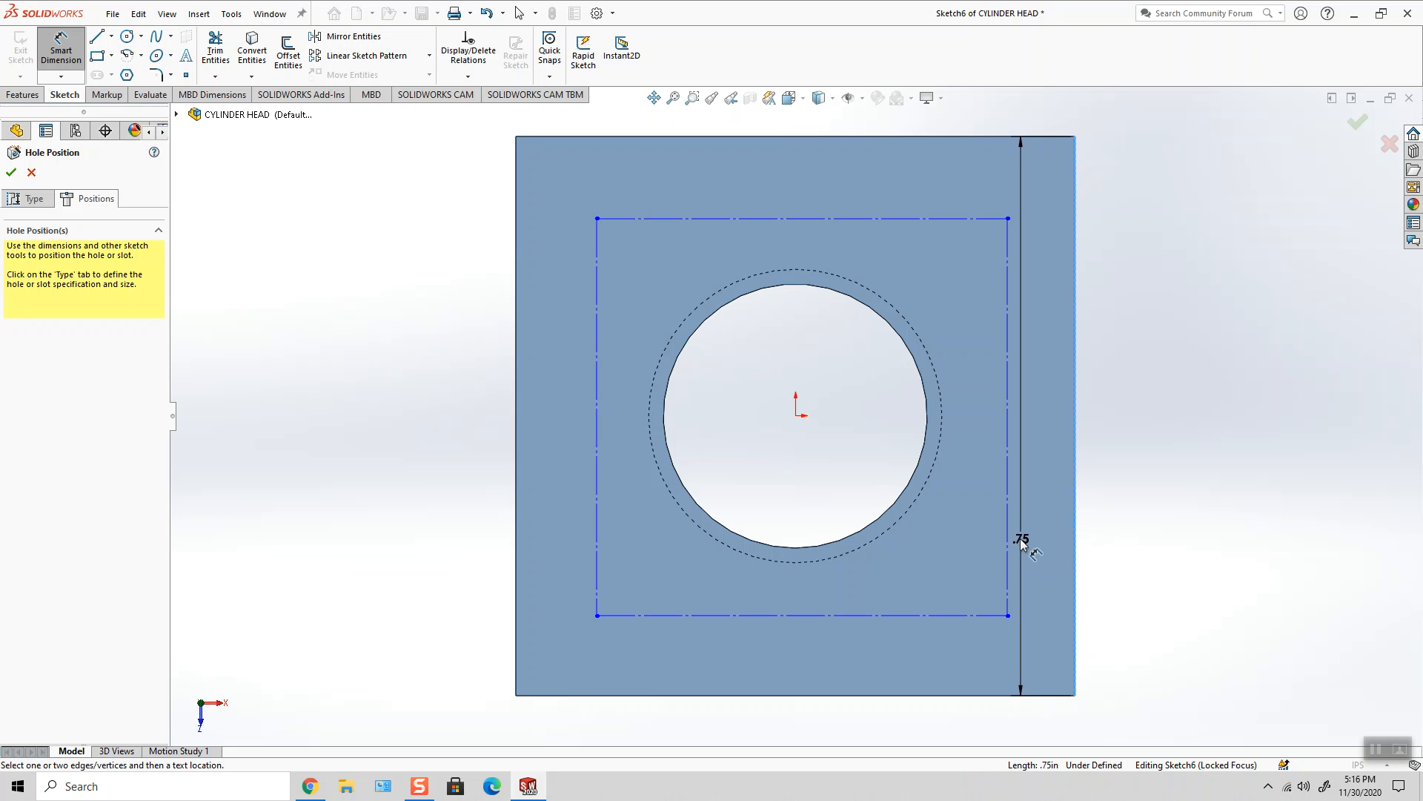
{"action": "left_click", "coordinate": [1007, 616]}
{"action": "left_click", "coordinate": [1043, 716]}
{"action": "type", "text": ".12"}
{"action": "key", "text": "Return"}
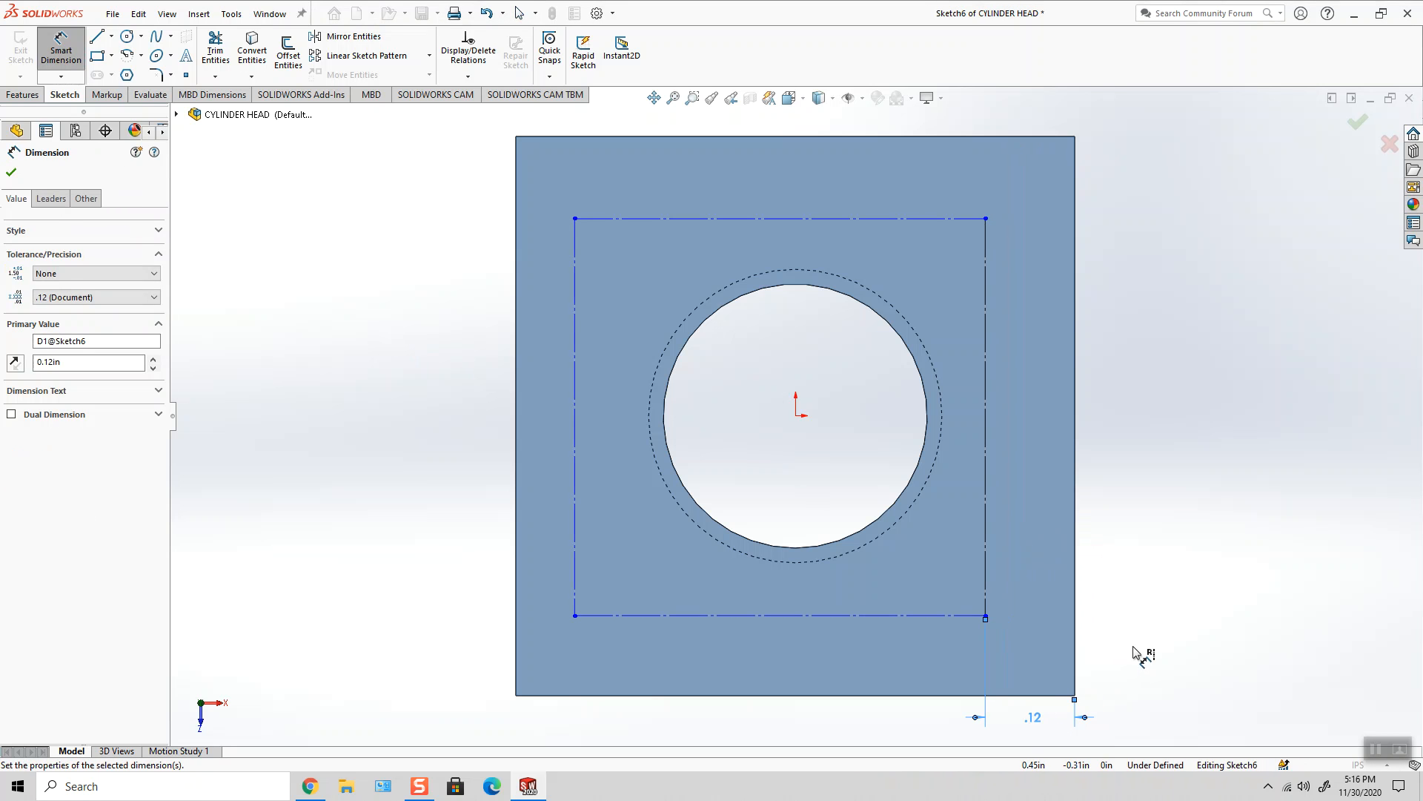
{"action": "left_click", "coordinate": [1201, 629]}
- Dimension the rectangle's lower line 0.12 in from the block's lower edge
{"action": "left_click", "coordinate": [1042, 695]}
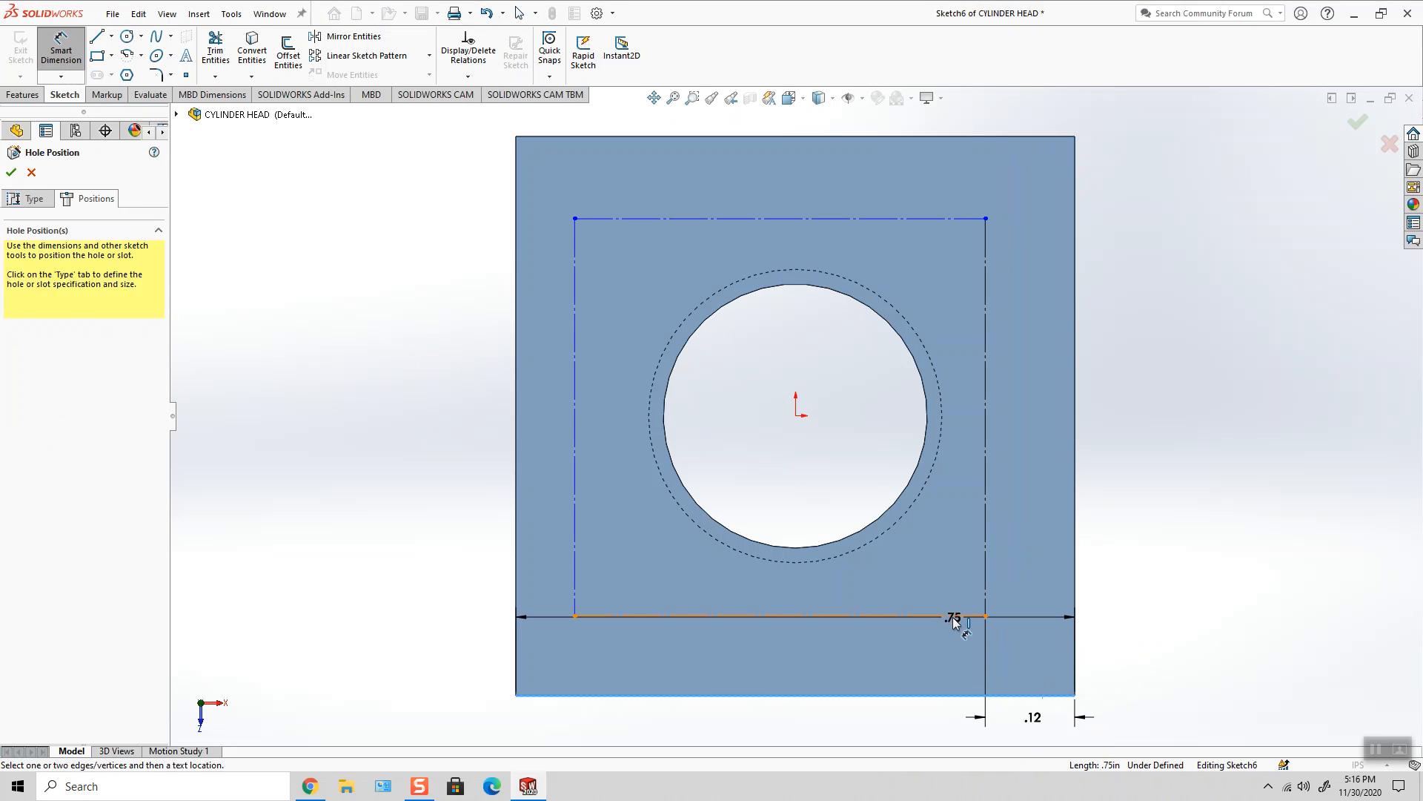
{"action": "left_click", "coordinate": [954, 617]}
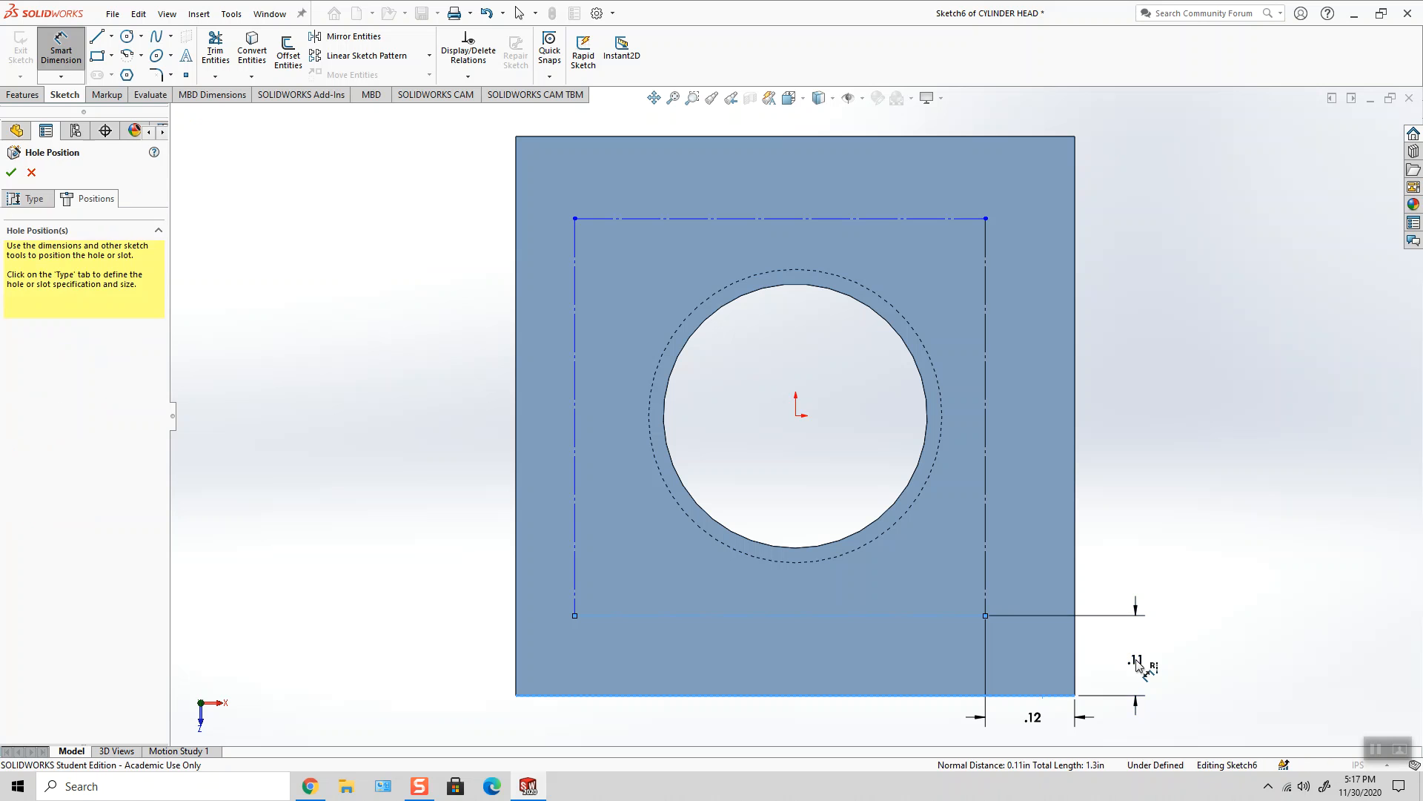
{"action": "left_click", "coordinate": [1137, 664]}
{"action": "type", "text": ".12"}
{"action": "key", "text": "Return"}
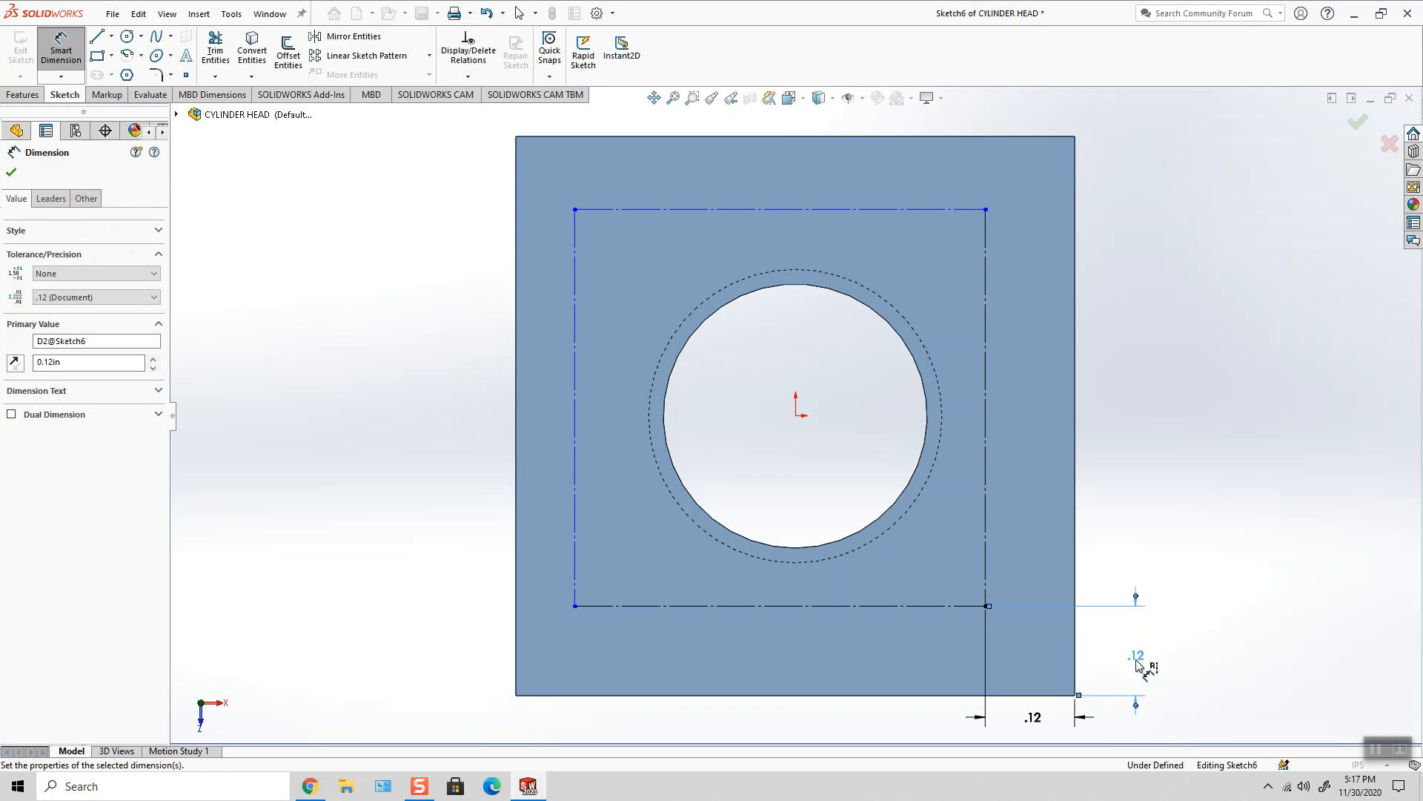
{"action": "left_click", "coordinate": [1138, 338]}
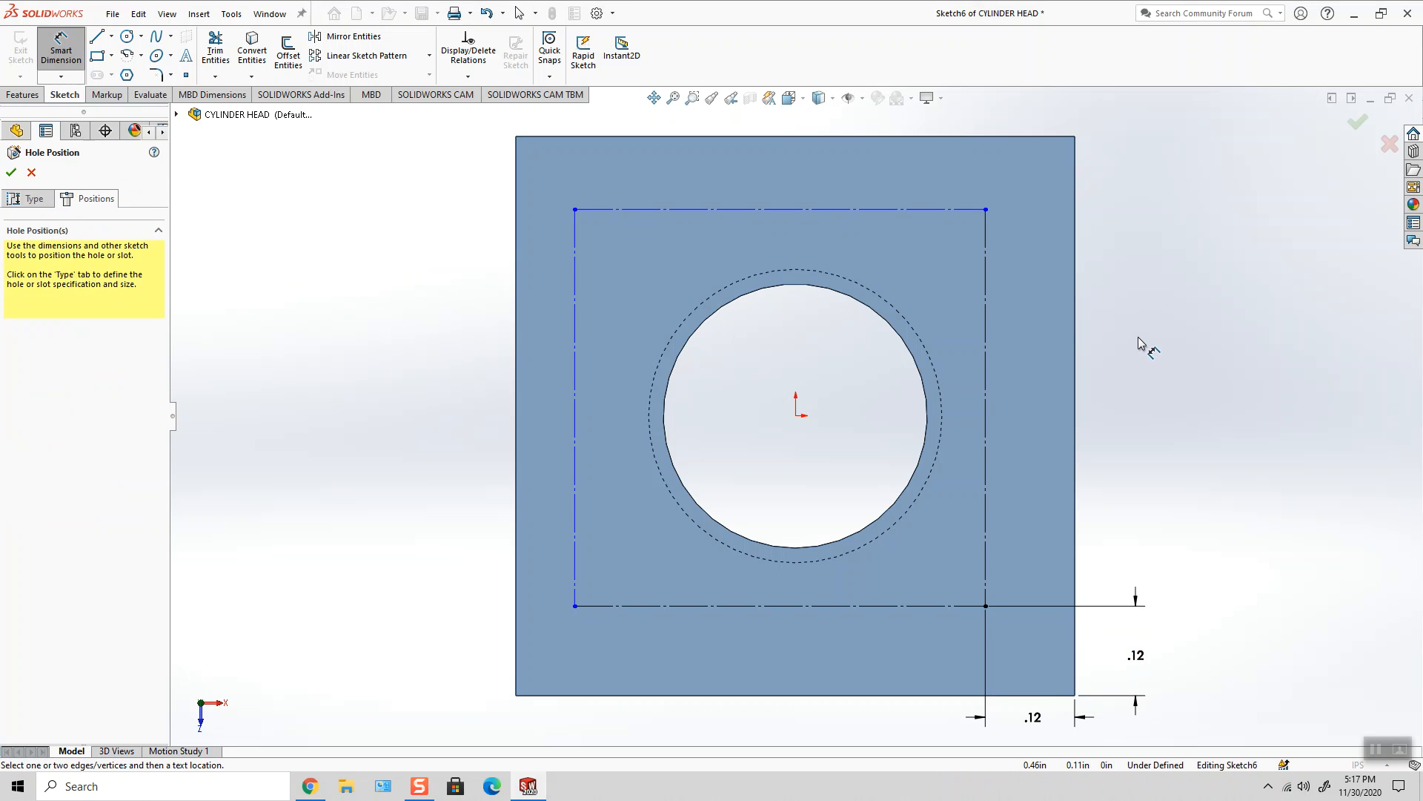
- Dimension the rectangle's upper line 0.12 in from the block's upper edge
{"action": "left_click", "coordinate": [950, 209]}
{"action": "left_click", "coordinate": [959, 137]}
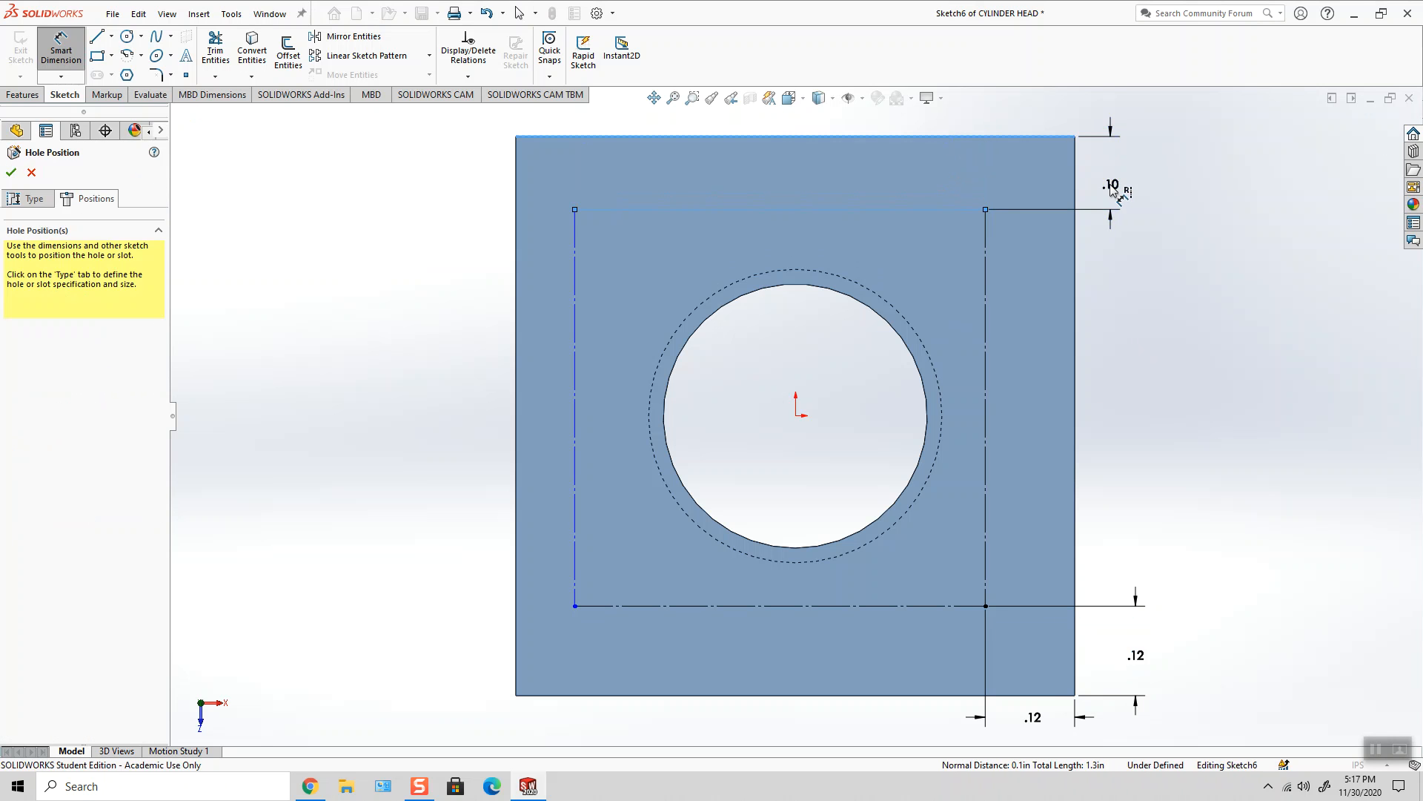
{"action": "left_click", "coordinate": [1112, 190]}
{"action": "key", "text": "Return"}
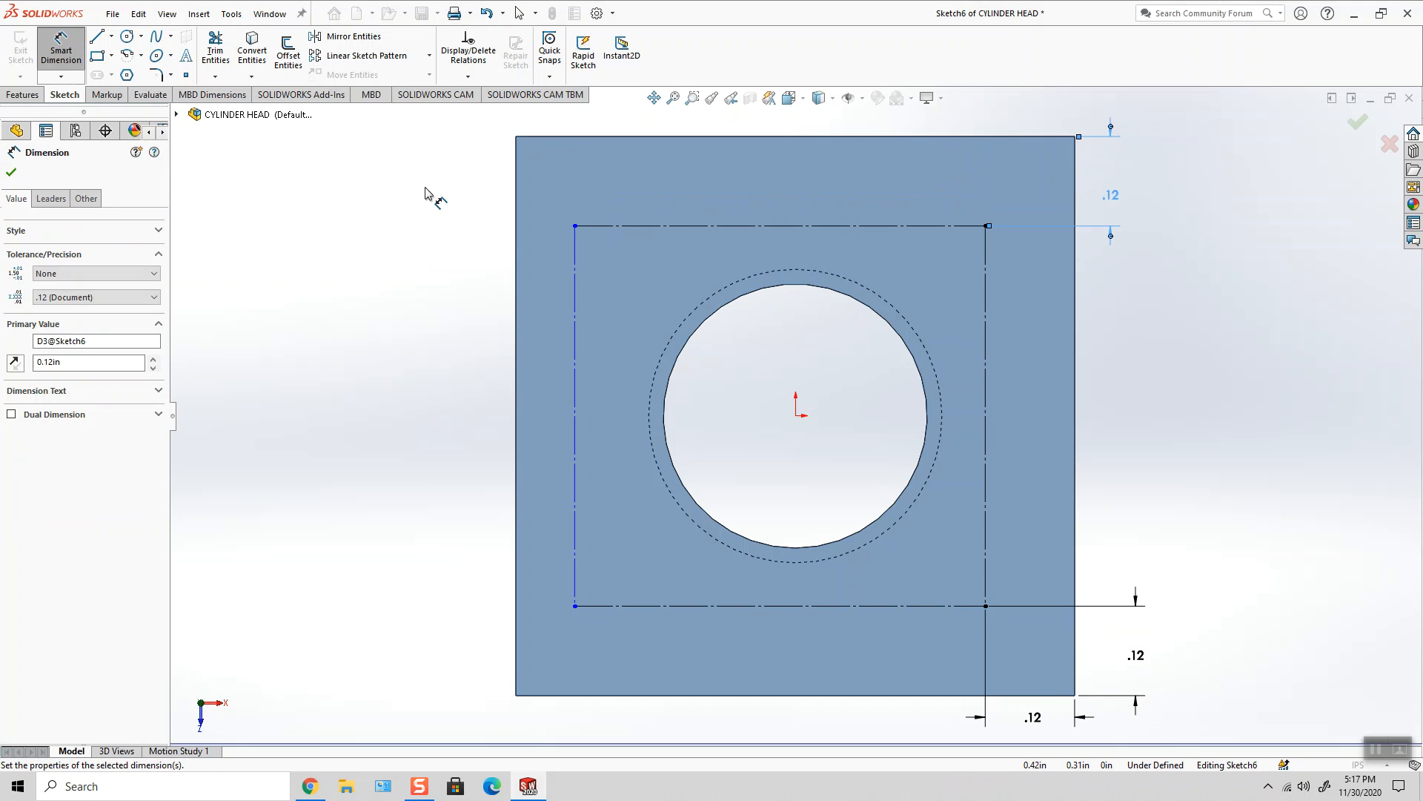
{"action": "left_click", "coordinate": [426, 190]}
- Dimension the rectangle's left side 0.12 in from the block's left edge
{"action": "left_click", "coordinate": [575, 244]}
{"action": "left_click", "coordinate": [517, 263]}
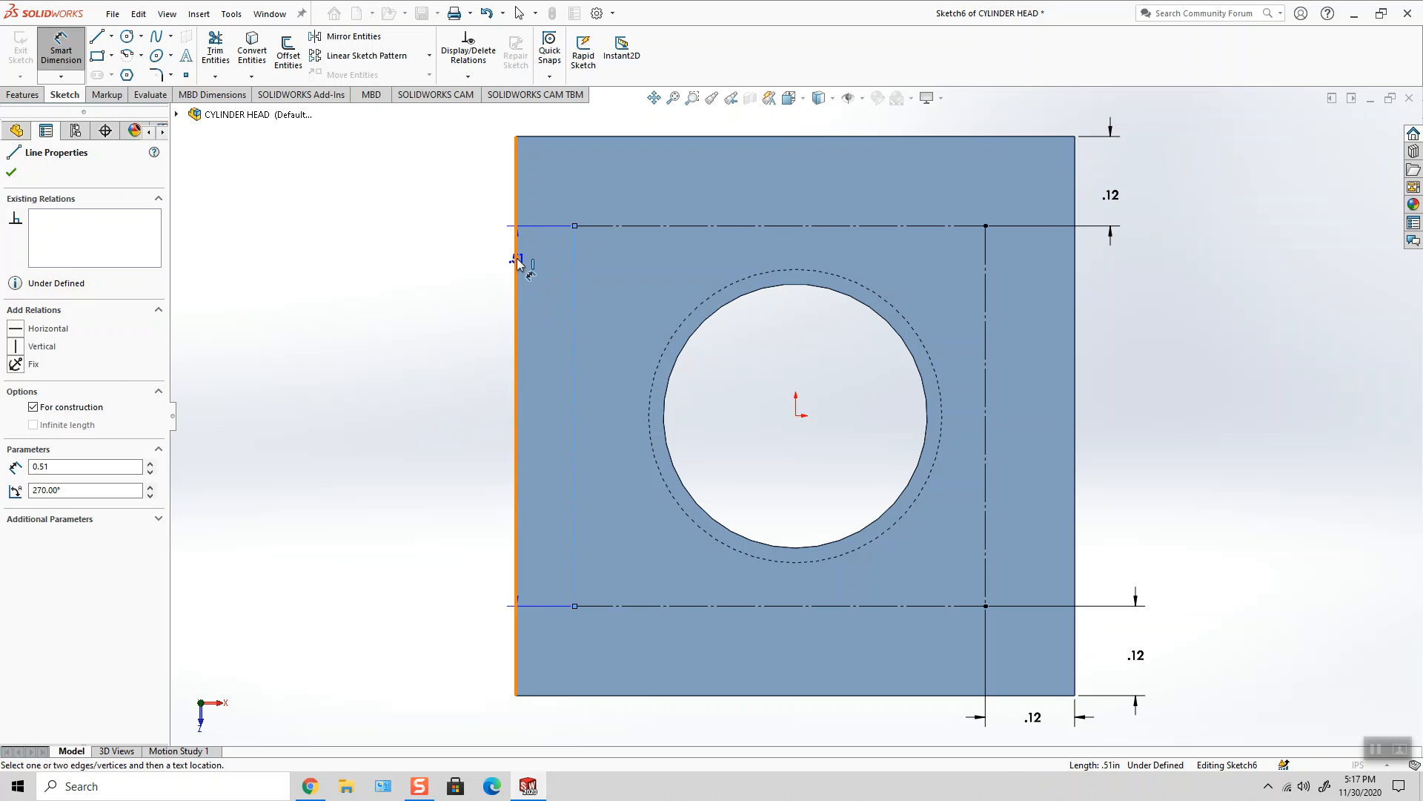
{"action": "key", "text": "z"}
{"action": "left_click", "coordinate": [595, 153]}
{"action": "type", "text": ".12"}
{"action": "key", "text": "Return"}
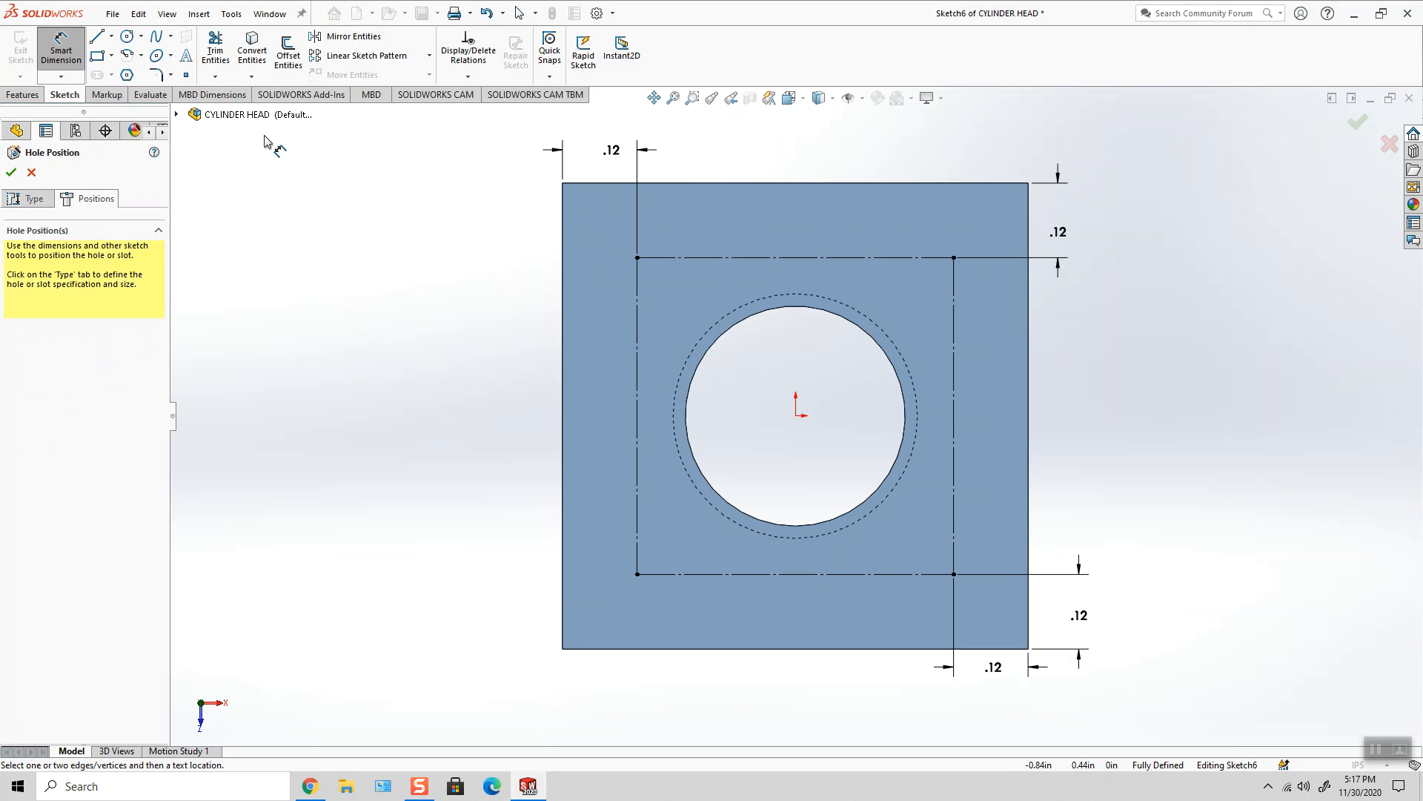
- Place hole points on all four corners of the construction rectangle and finish the #44 drilled holes
{"action": "left_click", "coordinate": [186, 75]}
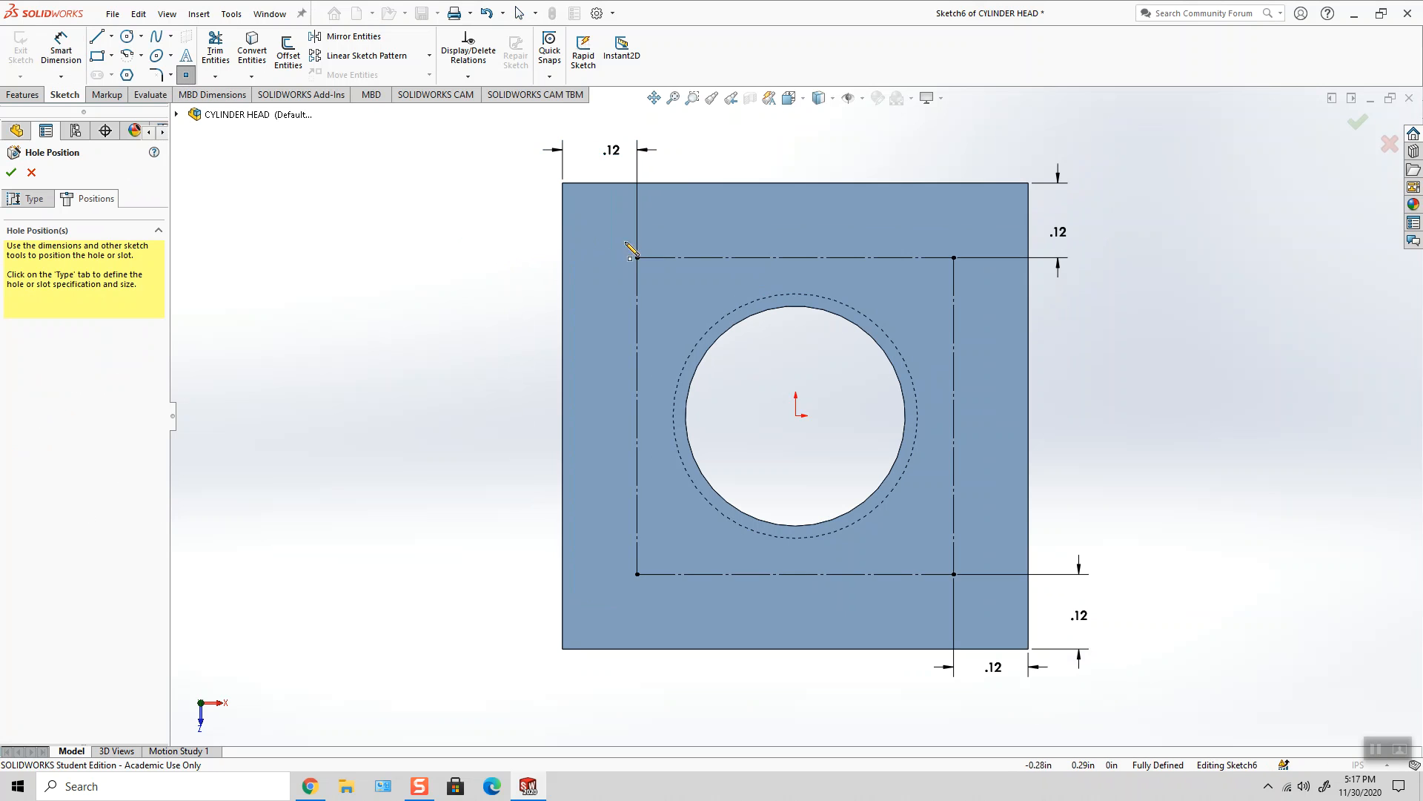
{"action": "left_click", "coordinate": [953, 258]}
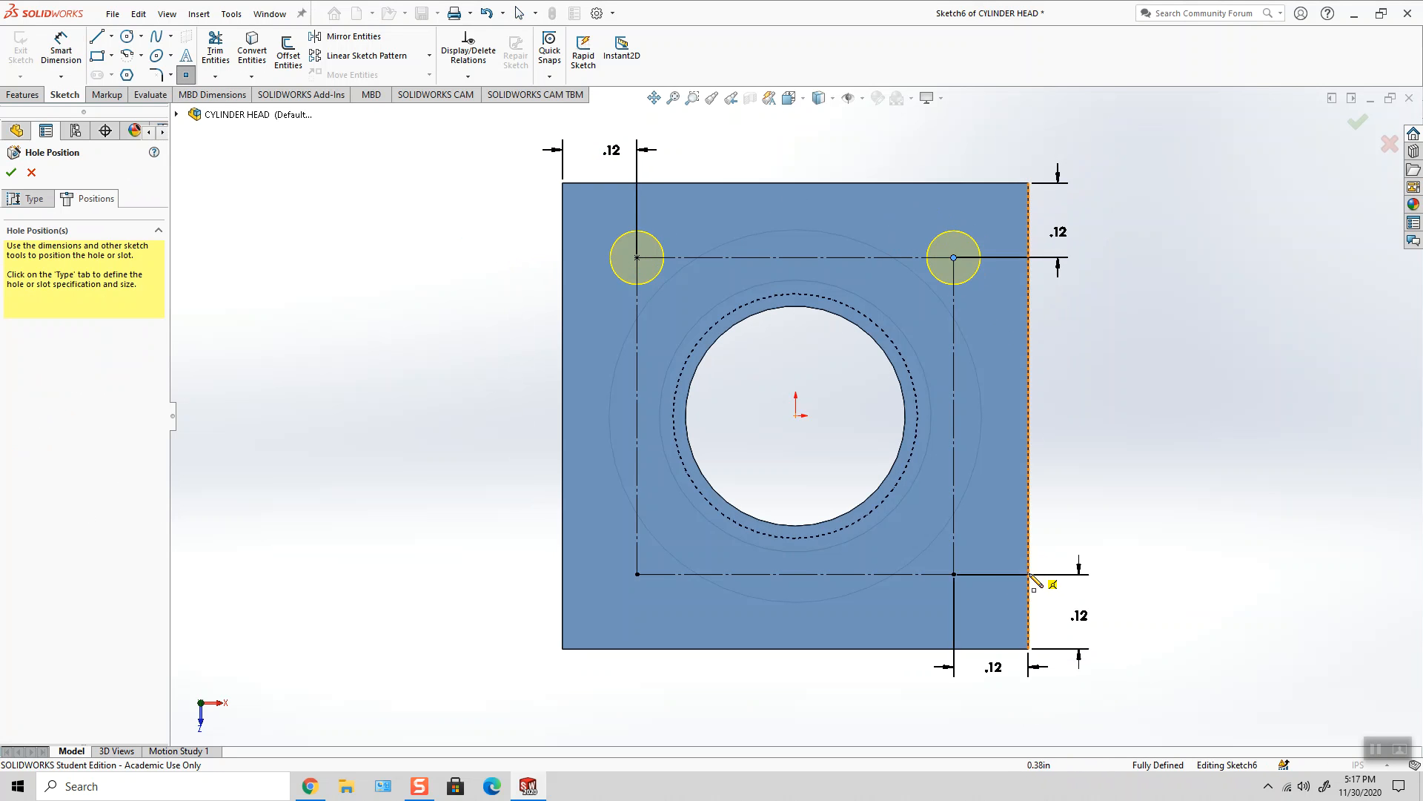
{"action": "left_click", "coordinate": [953, 574]}
{"action": "left_click", "coordinate": [636, 574]}
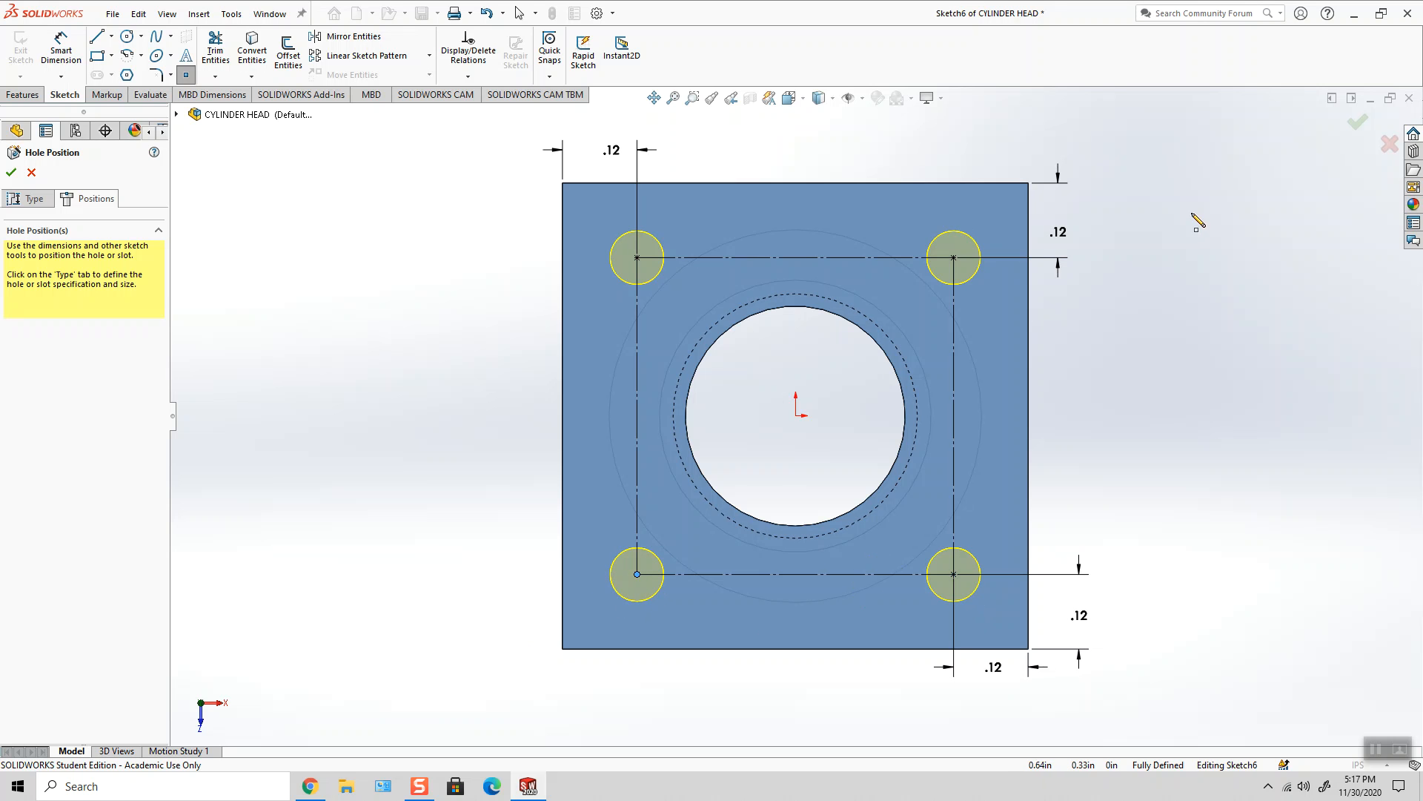
{"action": "left_click", "coordinate": [1358, 126]}
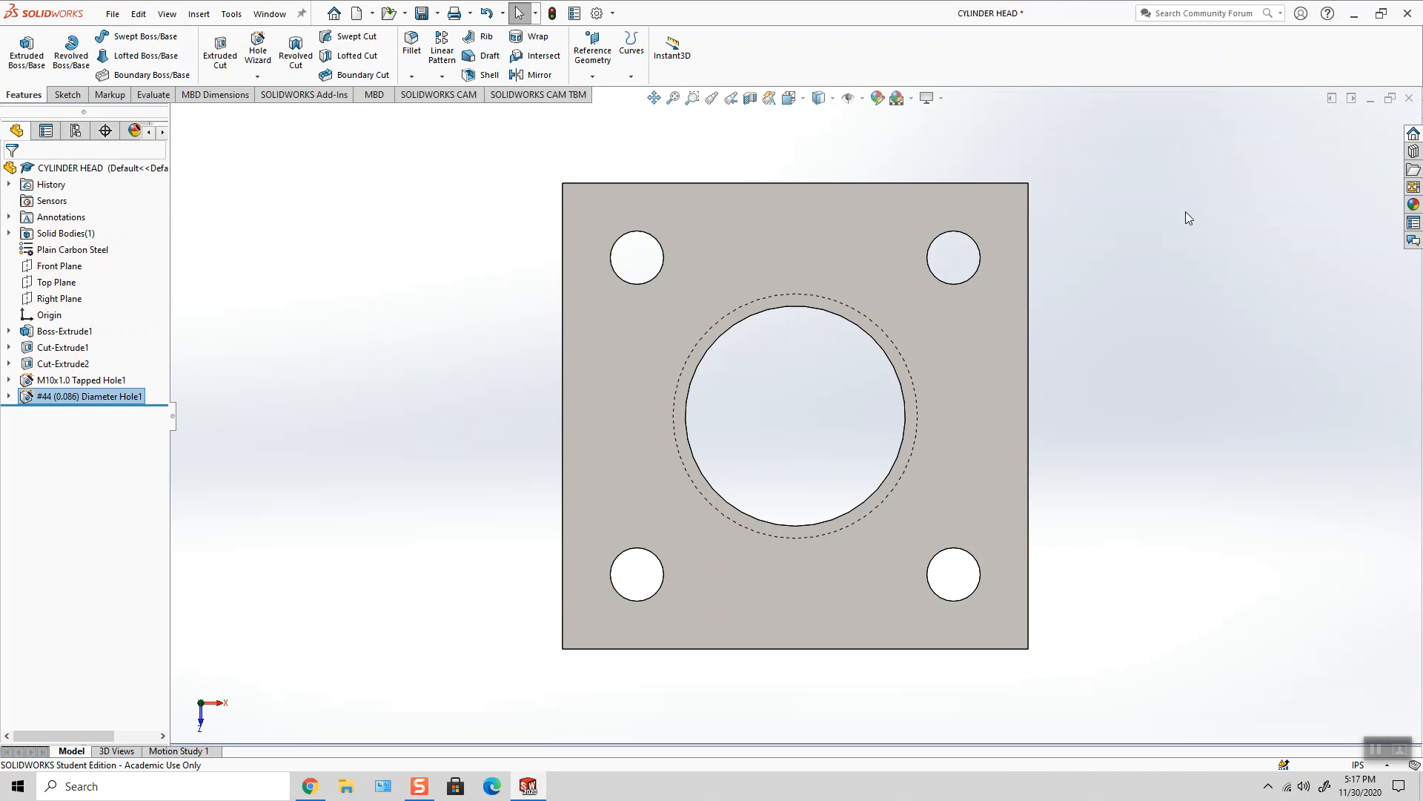
- Show the finished part in isometric view and expand all its modelling features to list their sketches
{"action": "middle_click_drag", "start_coordinate": [777, 130], "coordinate": [686, 678]}
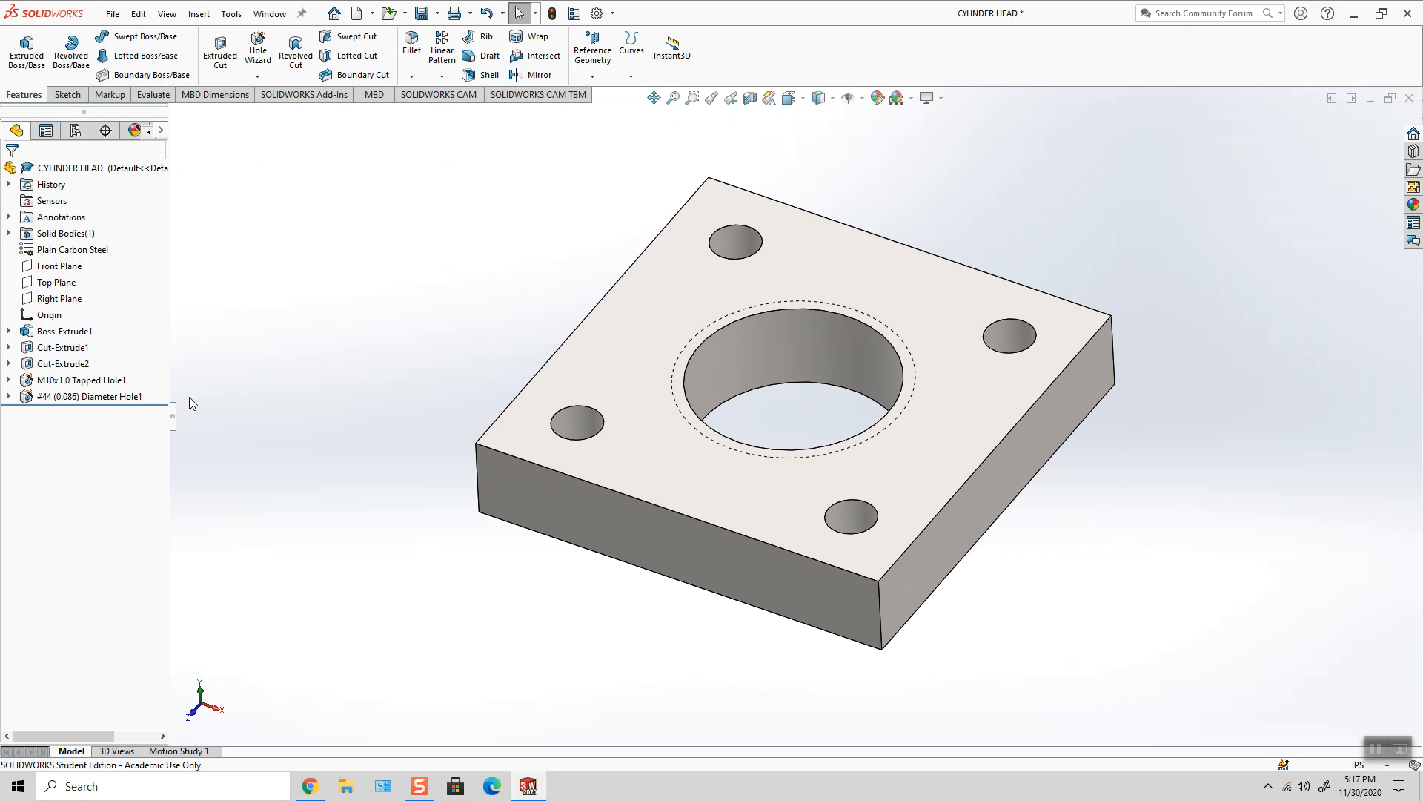
{"action": "left_click", "coordinate": [788, 97]}
{"action": "left_click", "coordinate": [873, 141]}
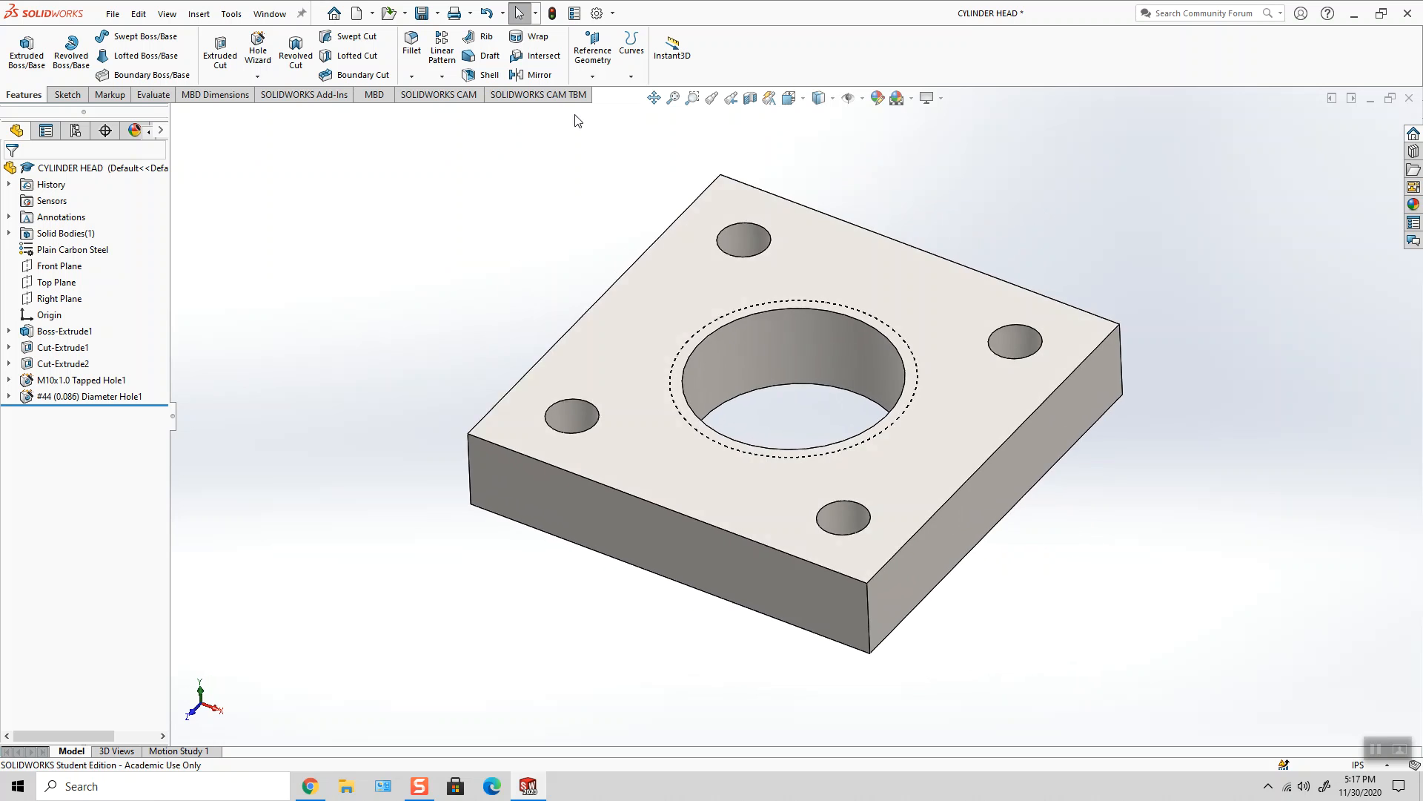
{"action": "left_click", "coordinate": [10, 331]}
{"action": "left_click", "coordinate": [9, 364]}
{"action": "left_click", "coordinate": [9, 396]}
{"action": "left_click", "coordinate": [9, 428]}
{"action": "left_click", "coordinate": [9, 493]}
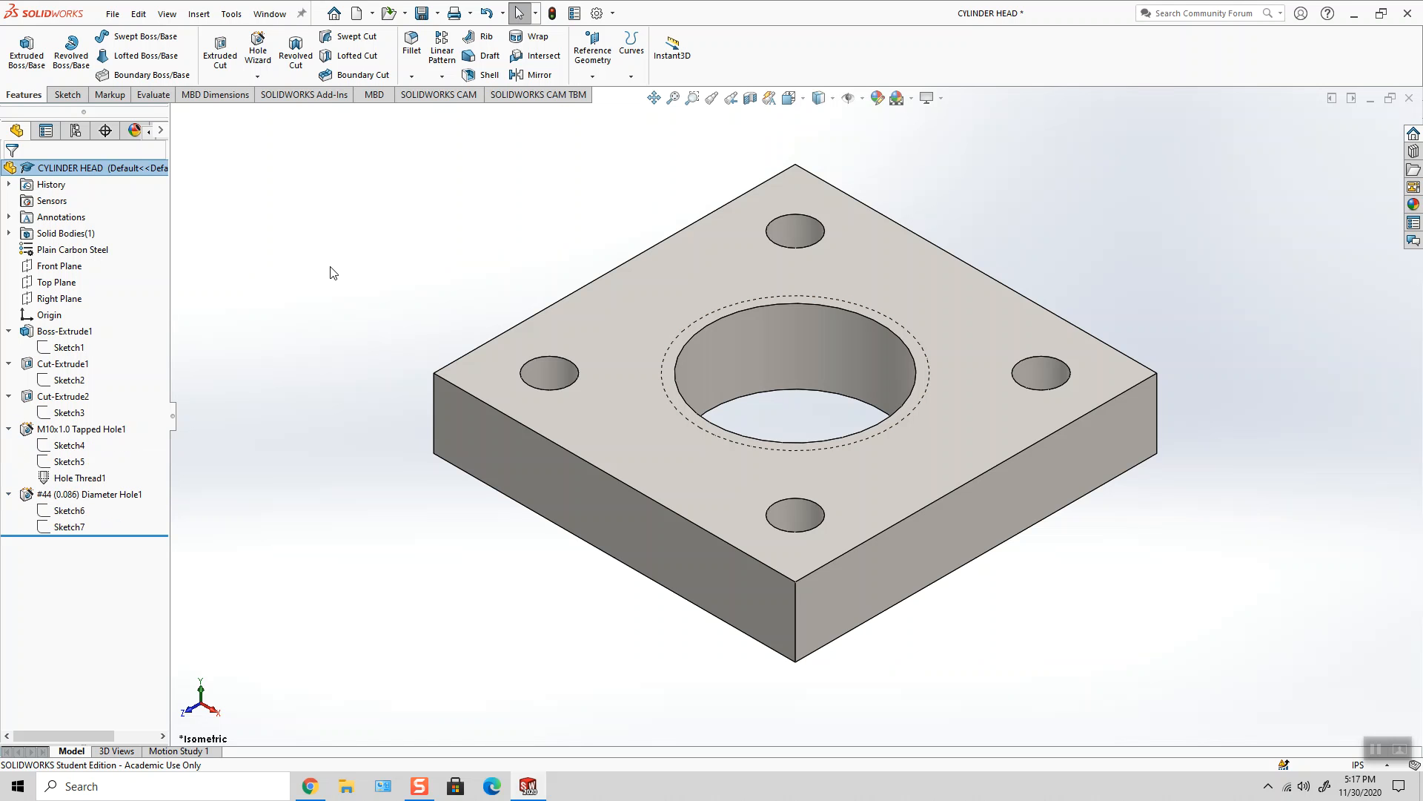
- Save the cylinder head part
{"action": "left_click", "coordinate": [113, 15]}
{"action": "left_click", "coordinate": [152, 179]}
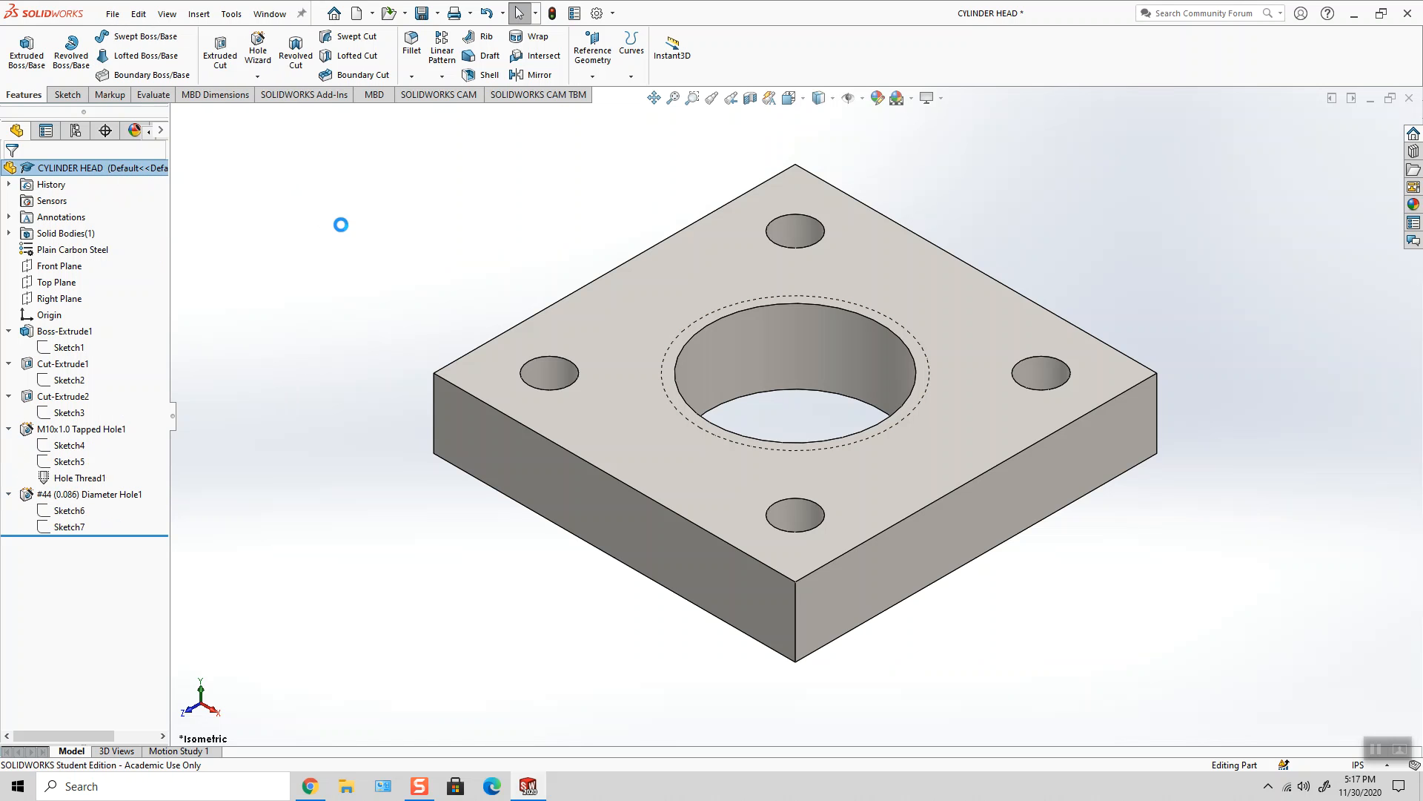